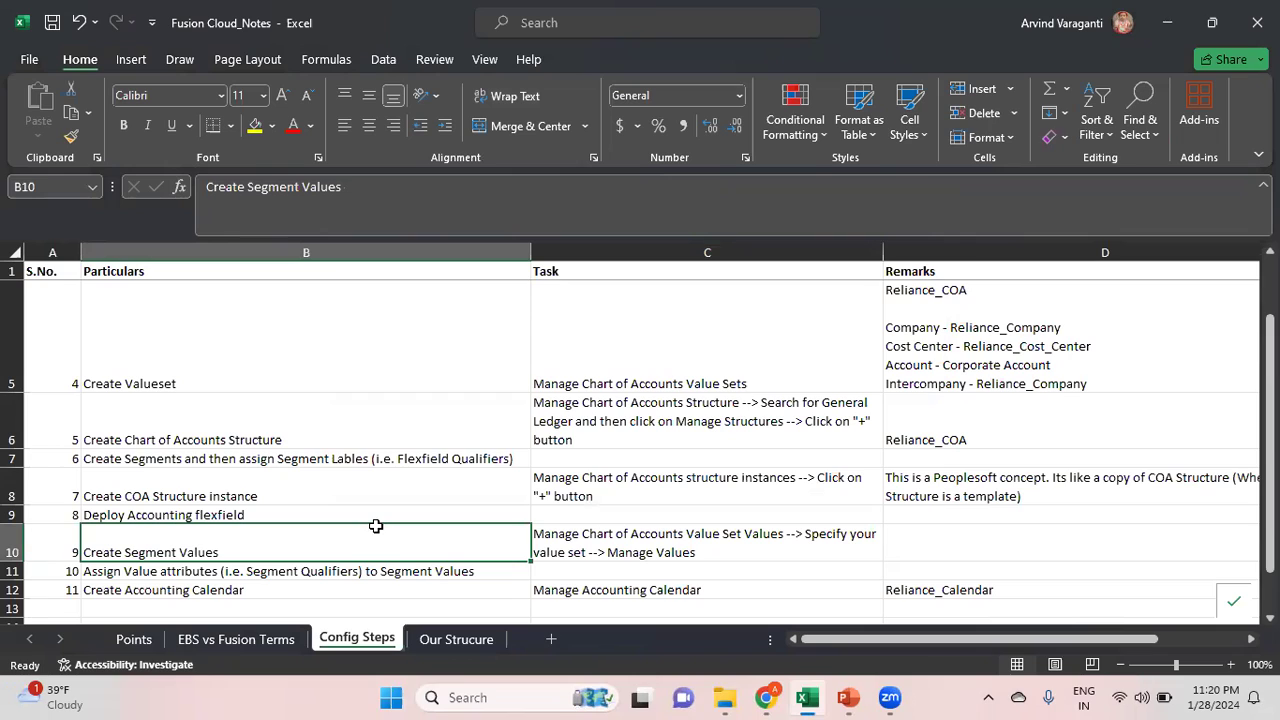
Review the Create Segment Values remarks listing the Reliance_COA value sets, then hide the spreadsheet
key(Down)
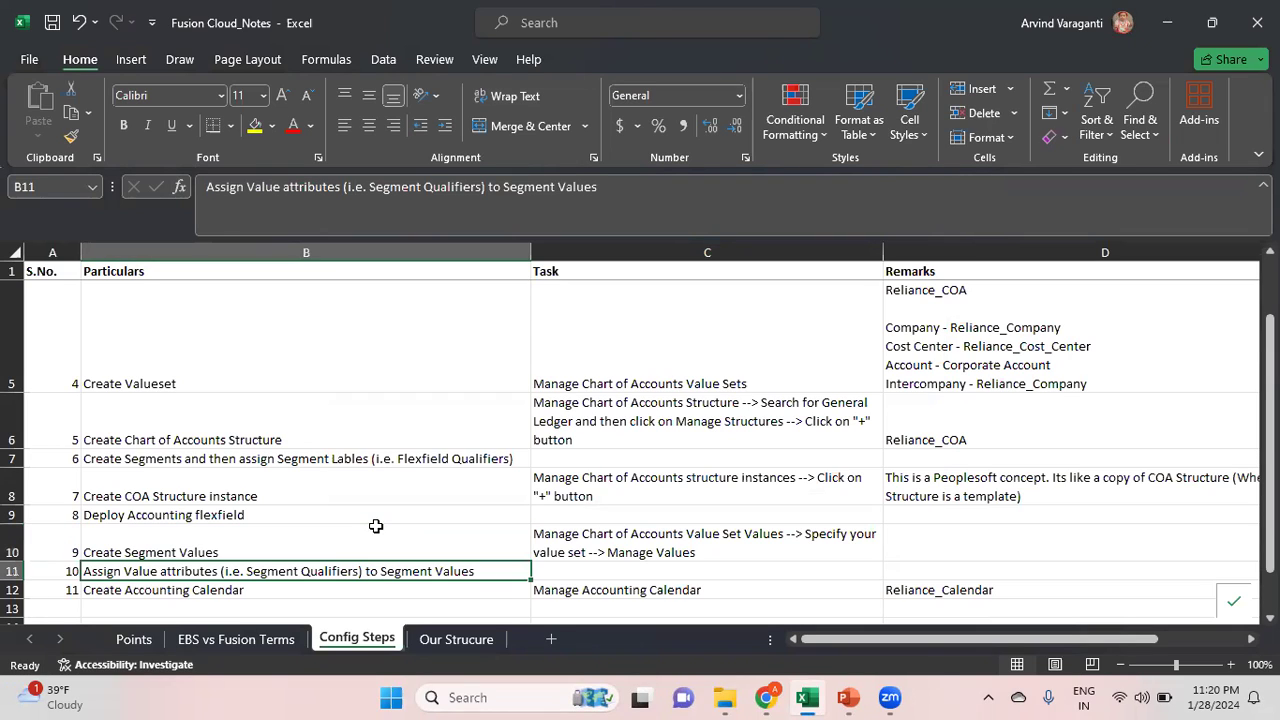
key(Down)
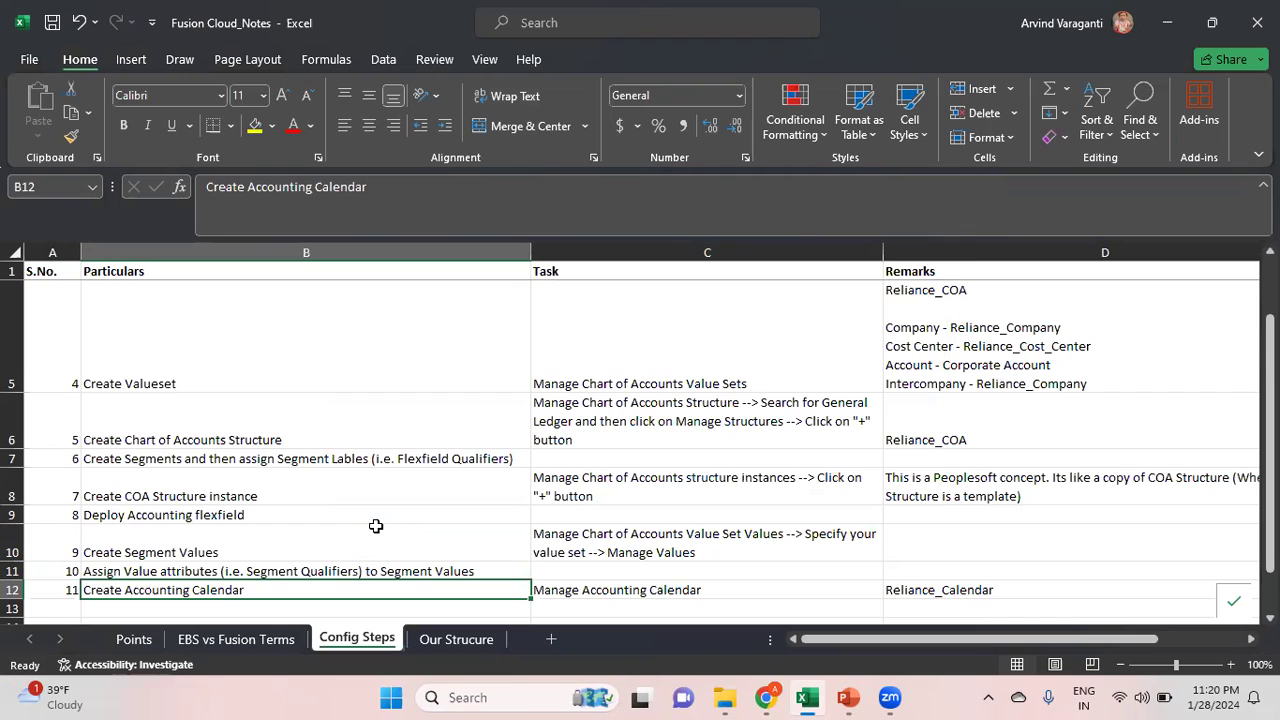
key(Up)
key(Up)
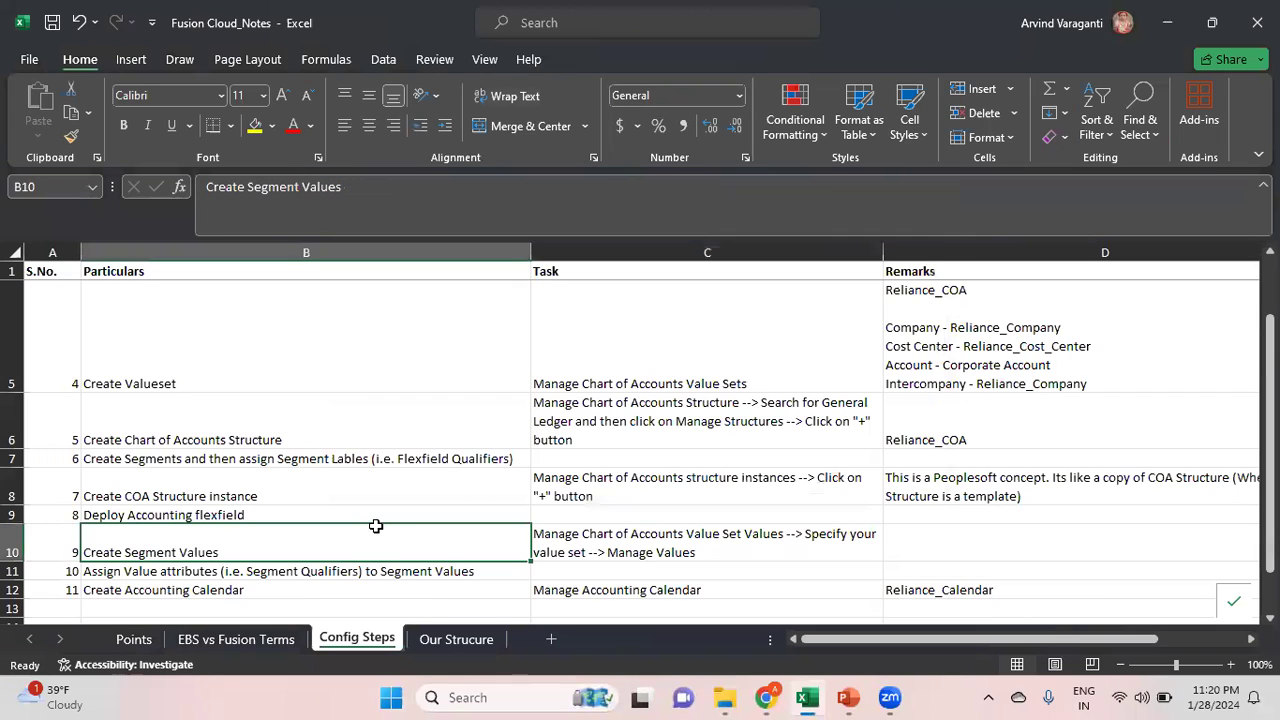
key(Right)
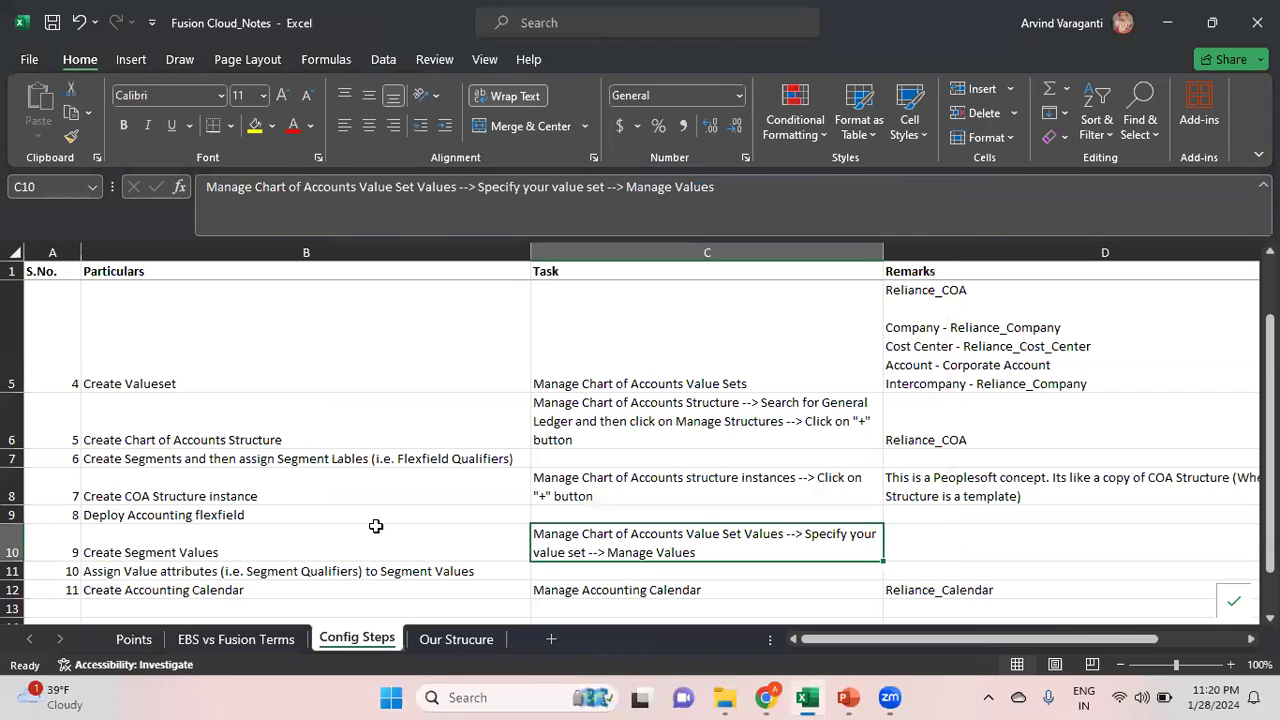
click(987, 363)
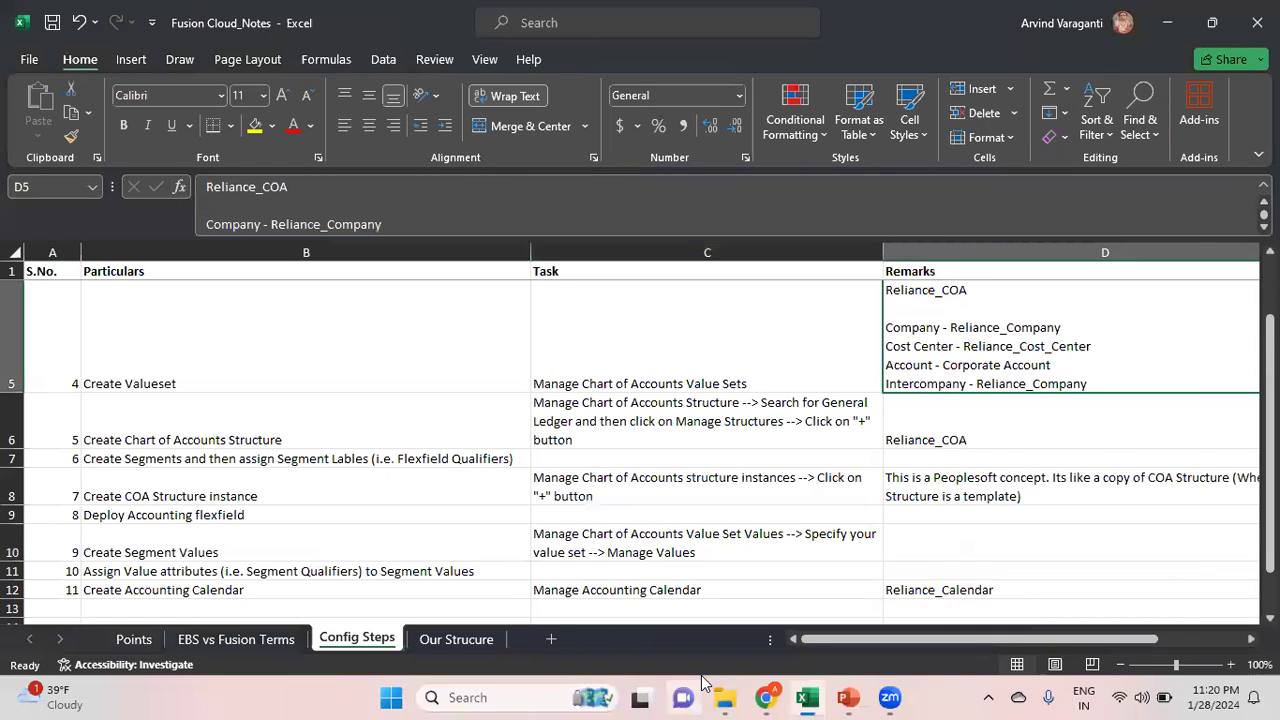
key(super+d)
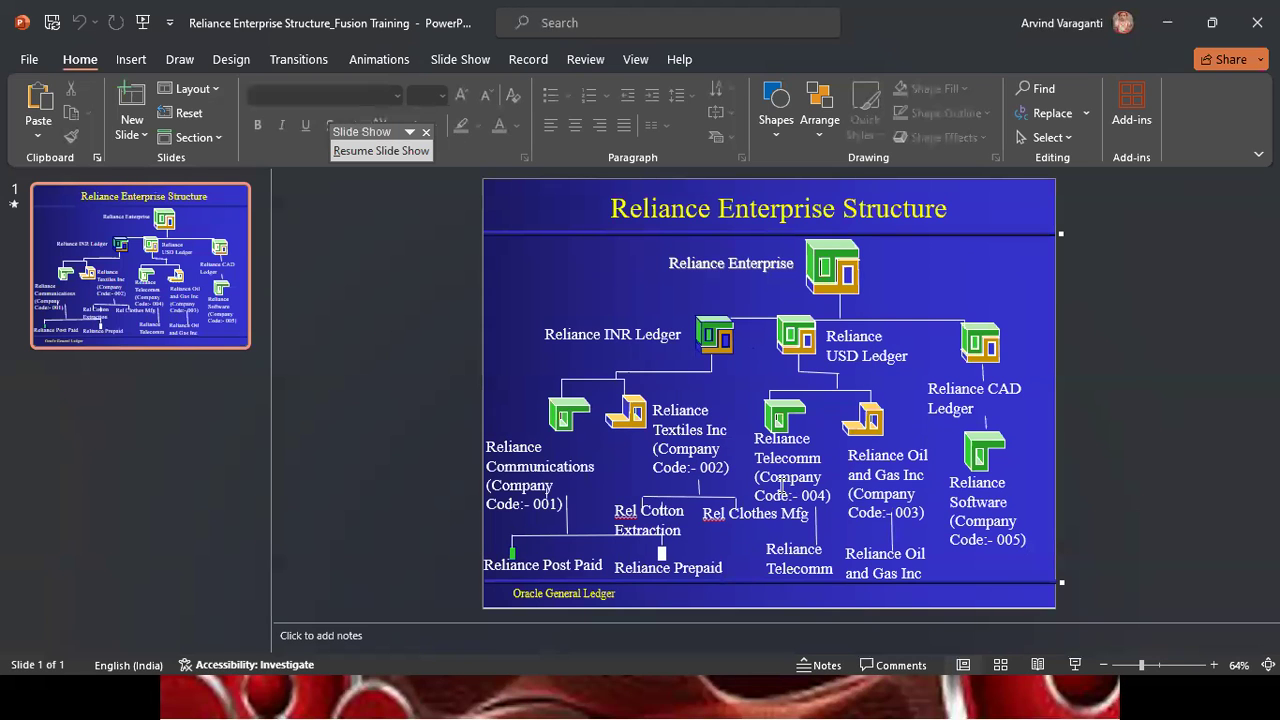
Go from the Part 10 title slide back to the Fusion Cloud_Notes Config Steps sheet
key(alt+Tab)
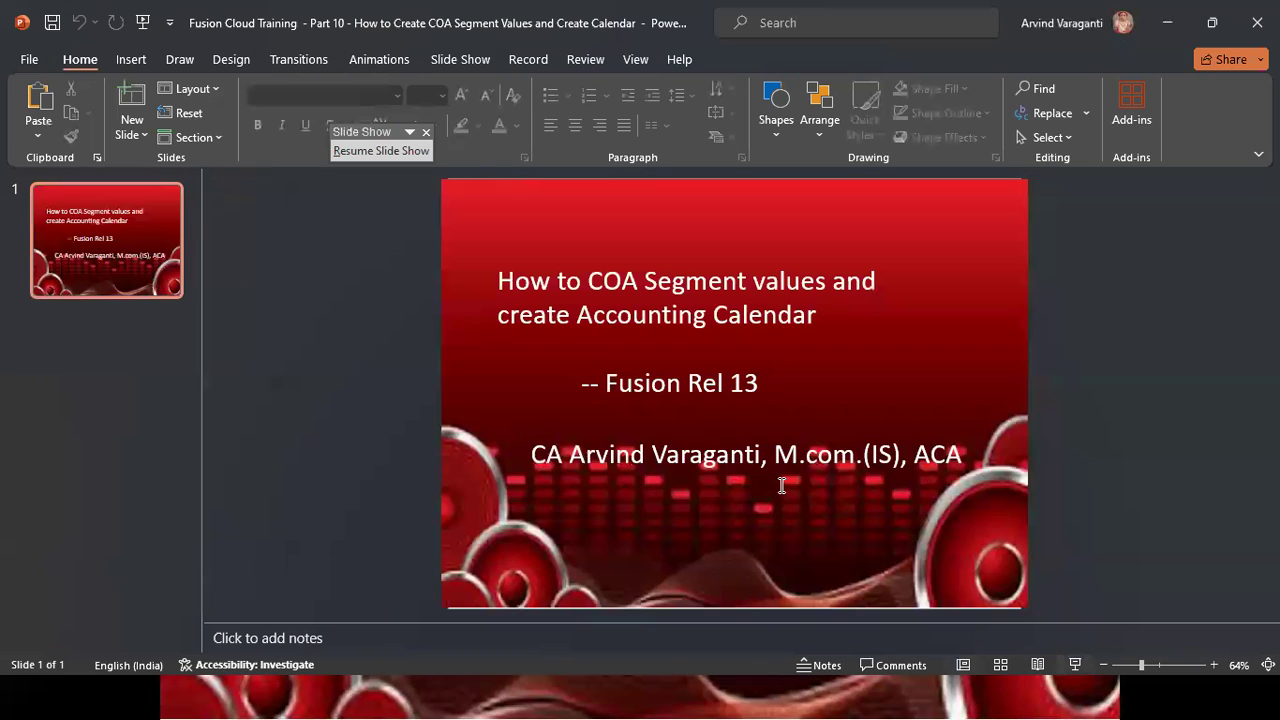
key(super)
mouse_move(811, 698)
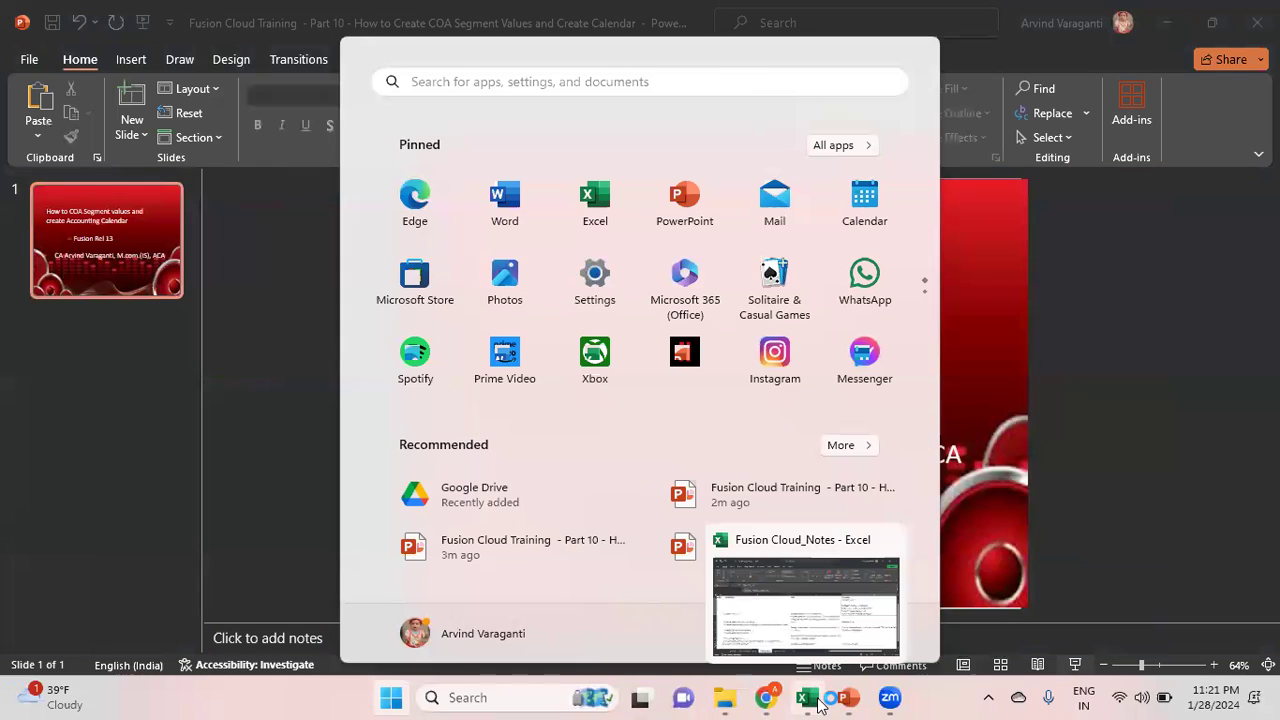
click(852, 622)
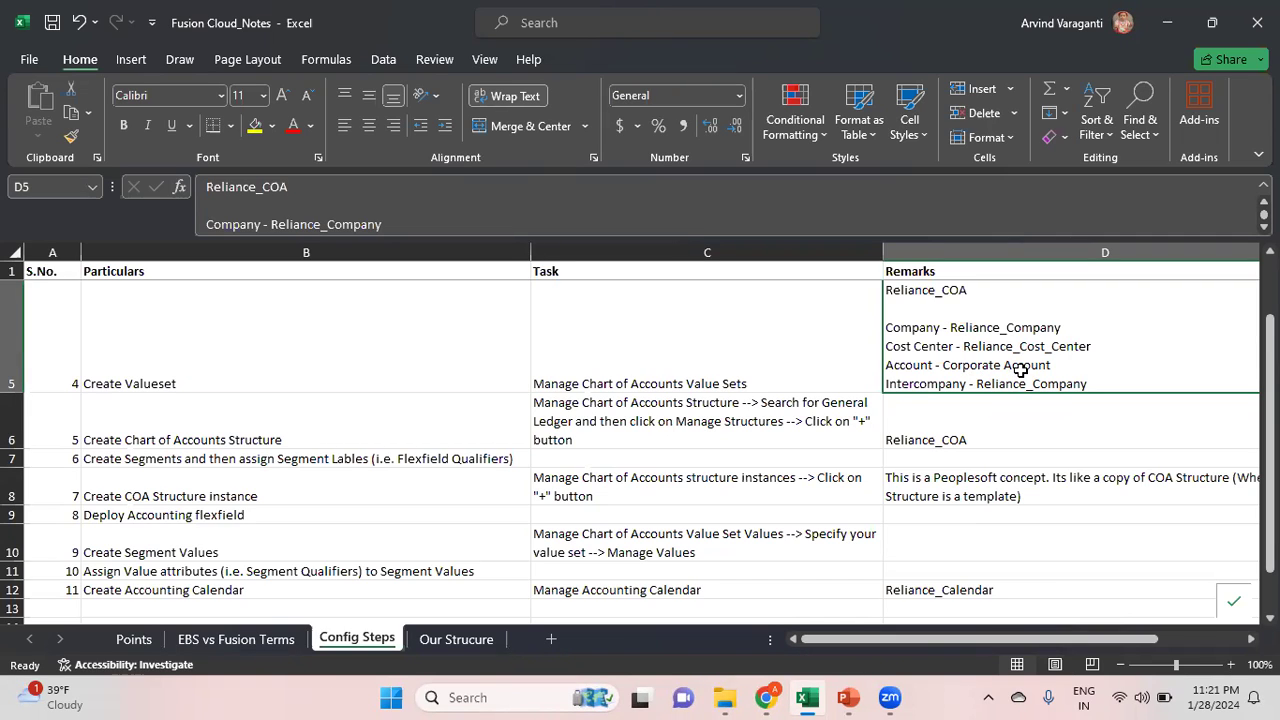
Copy 'Manage Chart of Accounts Value Set Values' from cell C10 and switch to Chrome
double_click(1049, 327)
key(Escape)
key(Left)
key(Left)
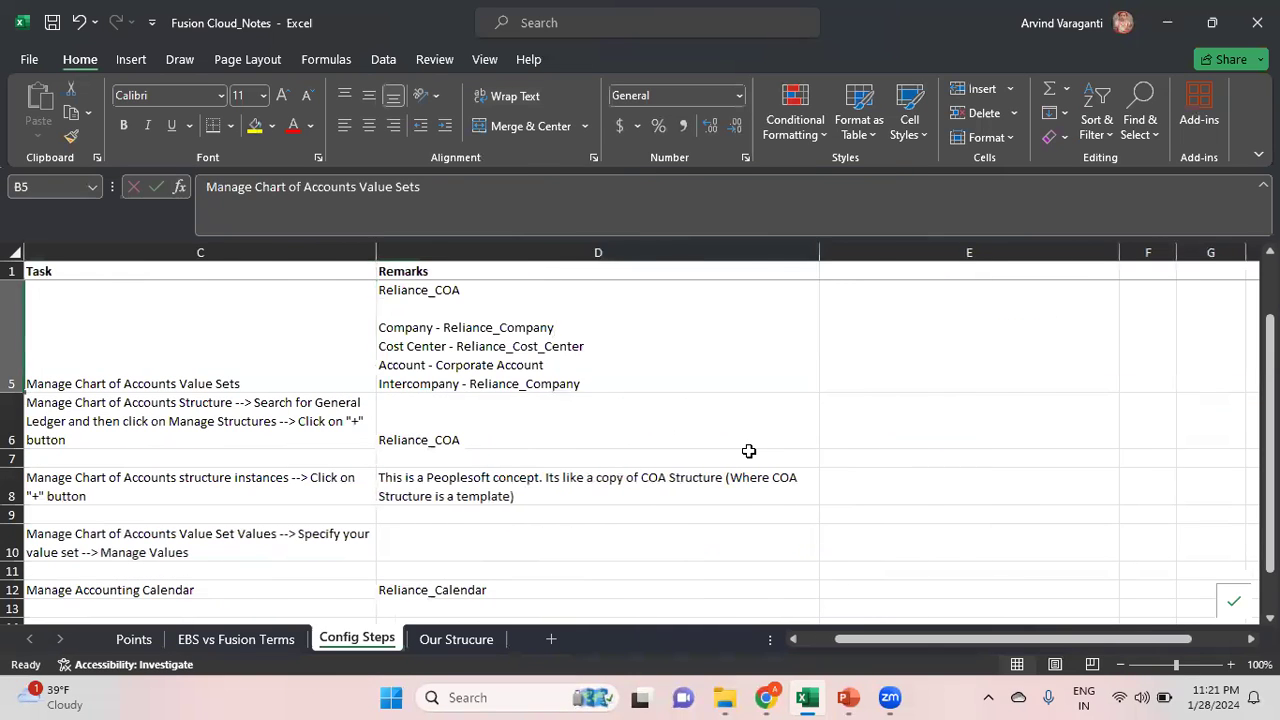
key(Left)
key(Down)
key(Down)
key(Down)
key(Down)
key(Down)
key(Right)
key(Right)
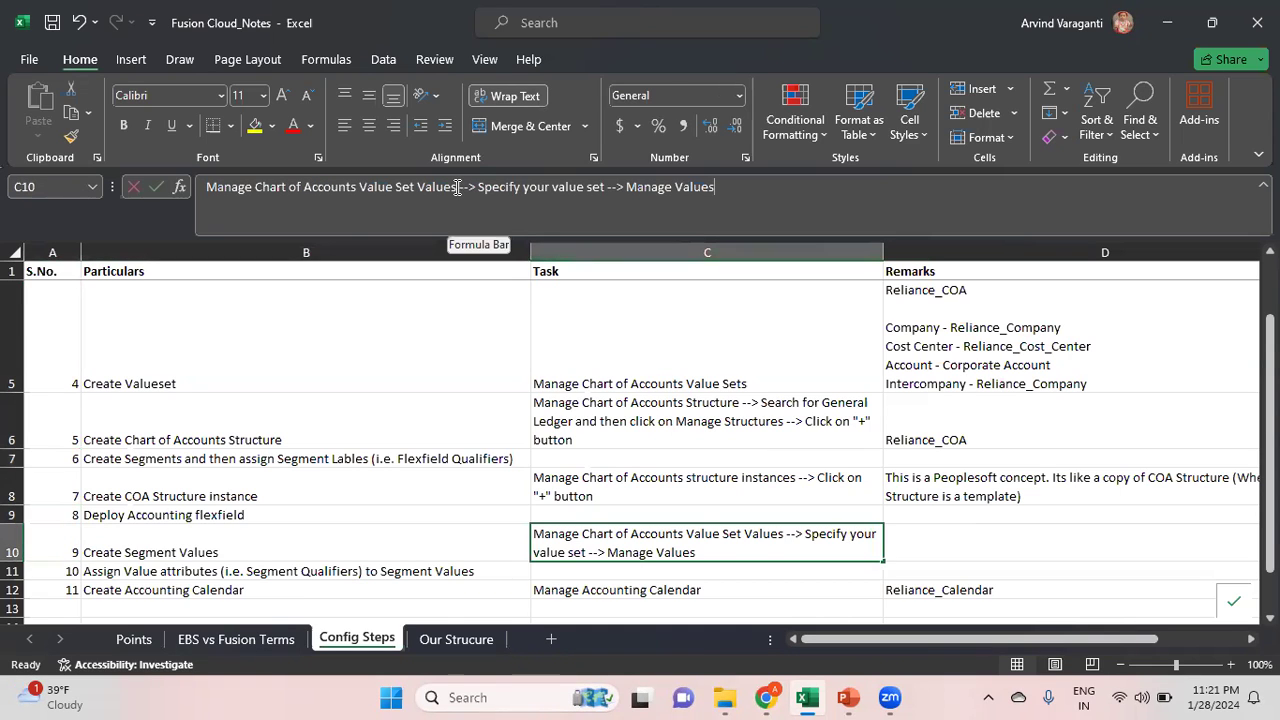
drag(457, 188, 102, 183)
key(ctrl+c)
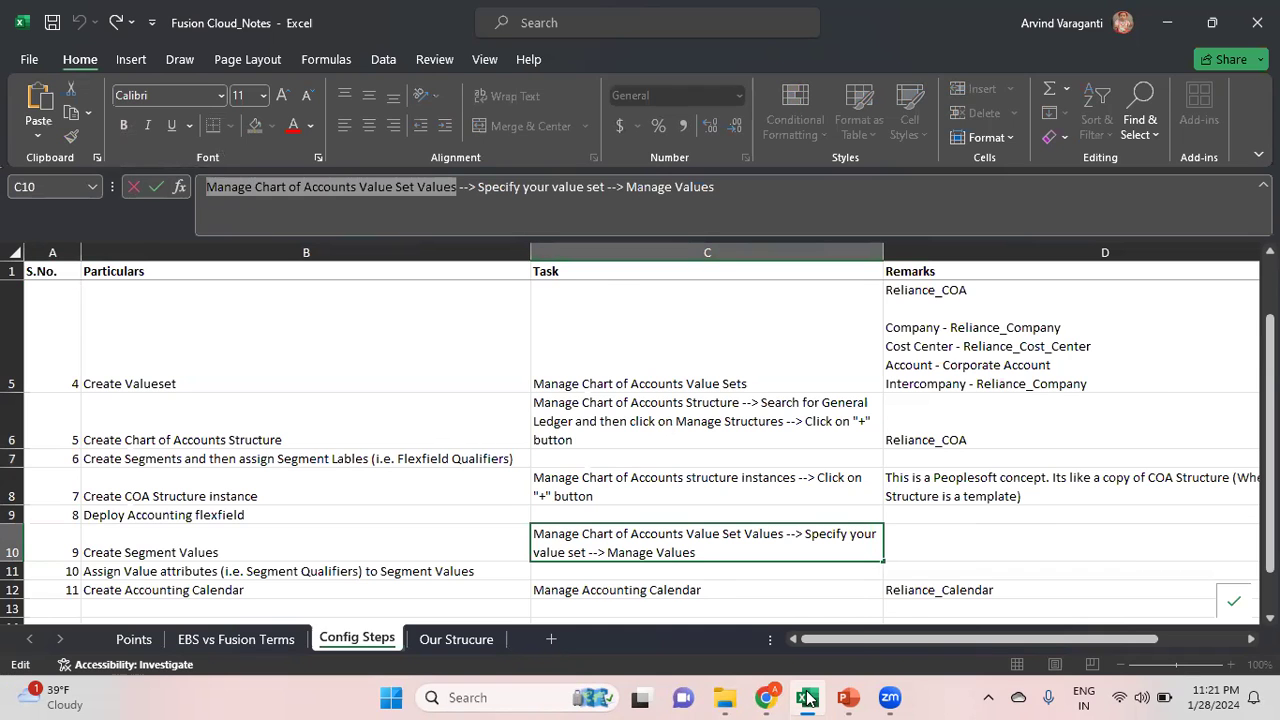
mouse_move(870, 700)
click(765, 697)
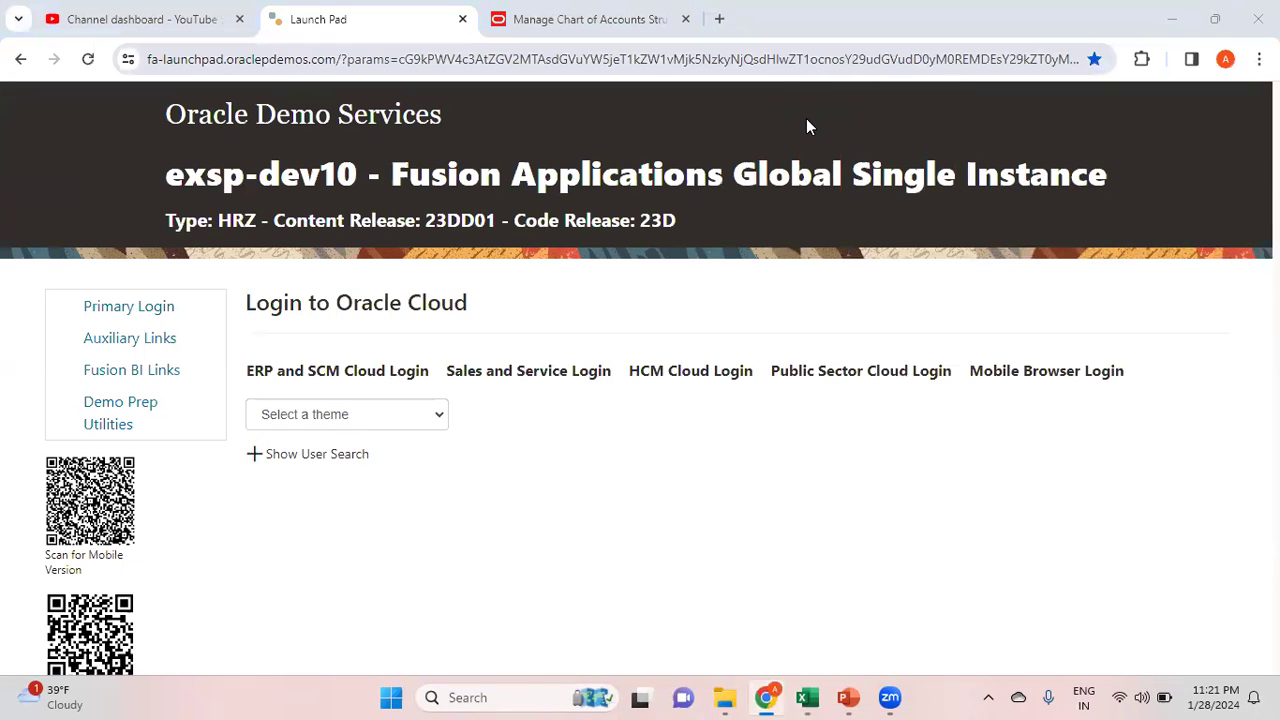
Find and open the Manage Chart of Accounts Value Set Values task in Setup and Maintenance
click(590, 19)
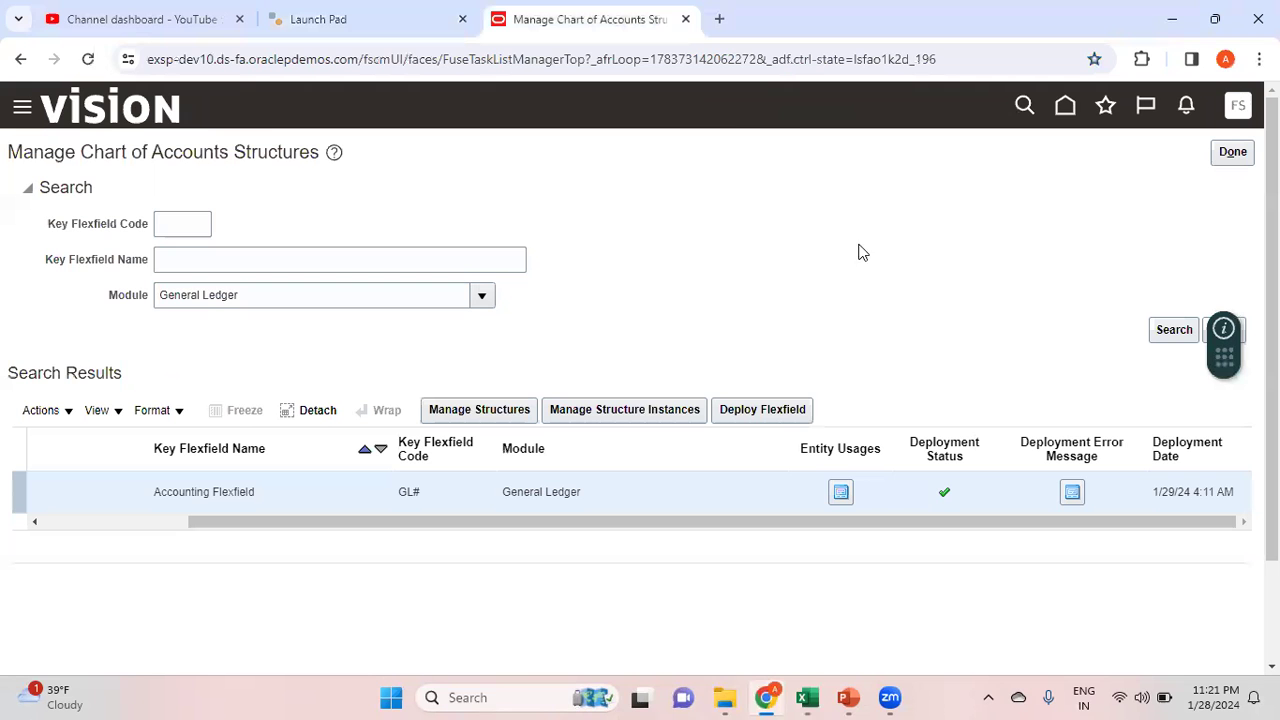
click(1065, 107)
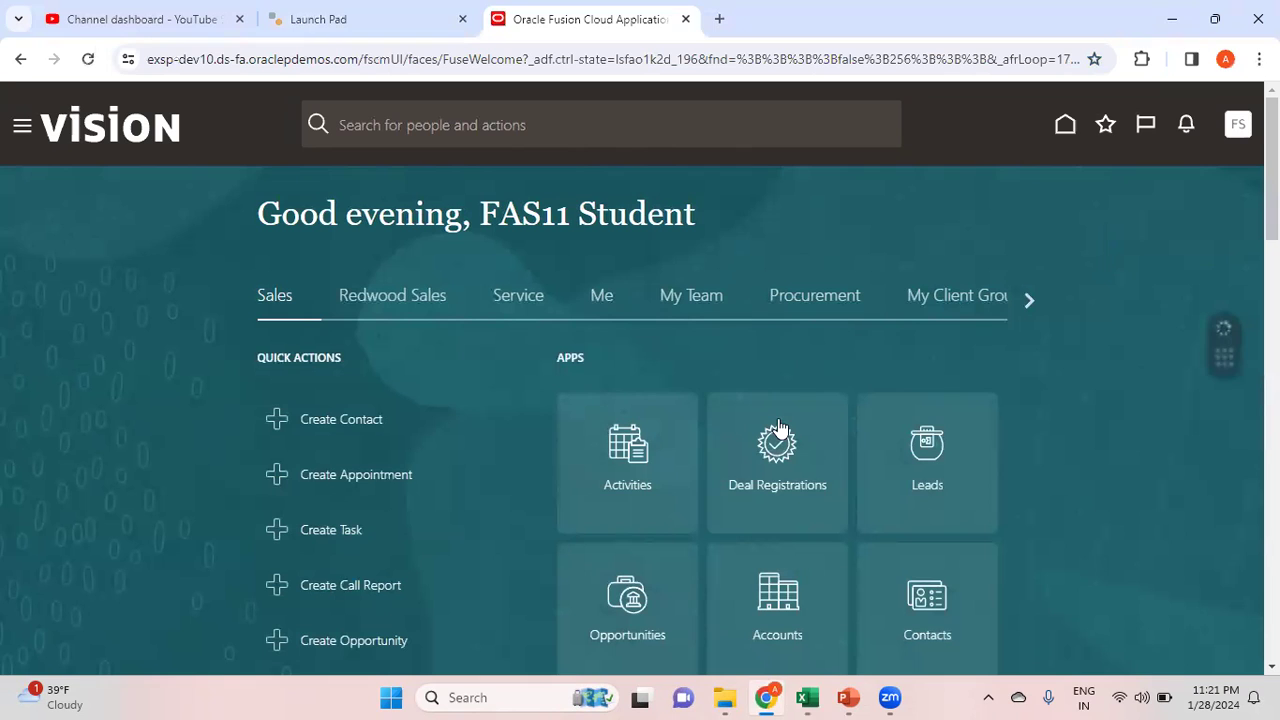
click(1238, 124)
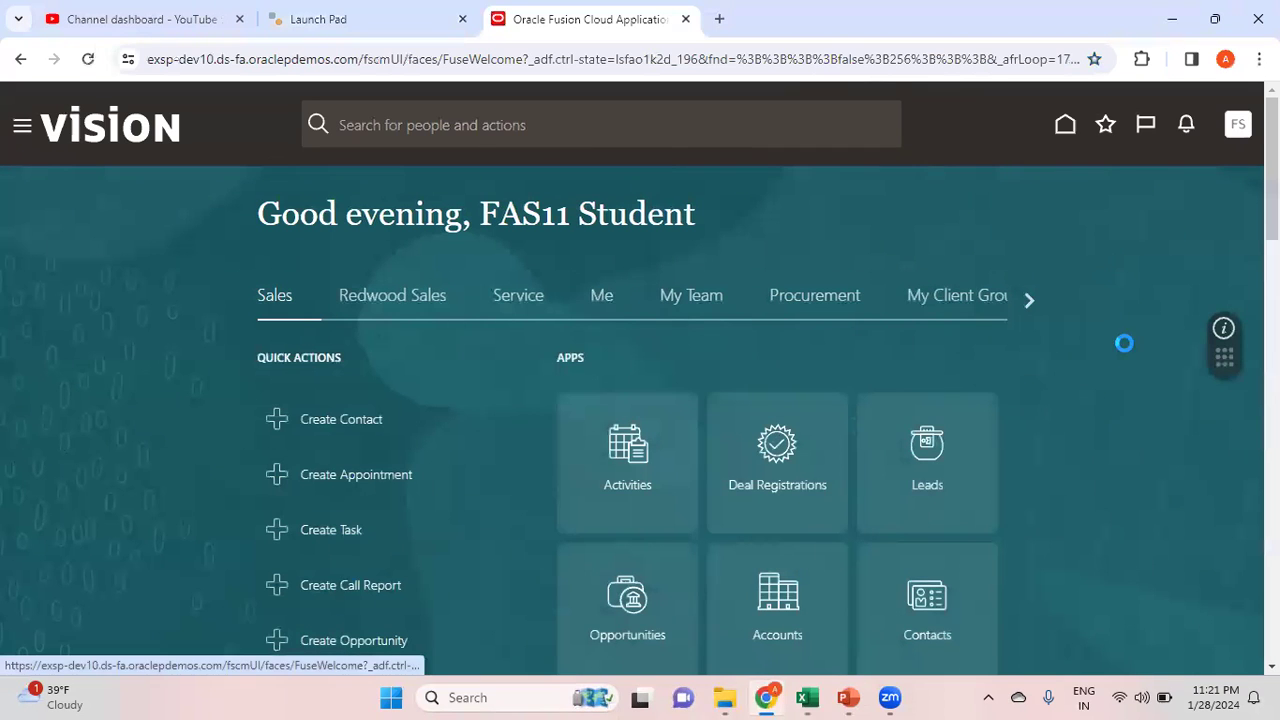
click(938, 409)
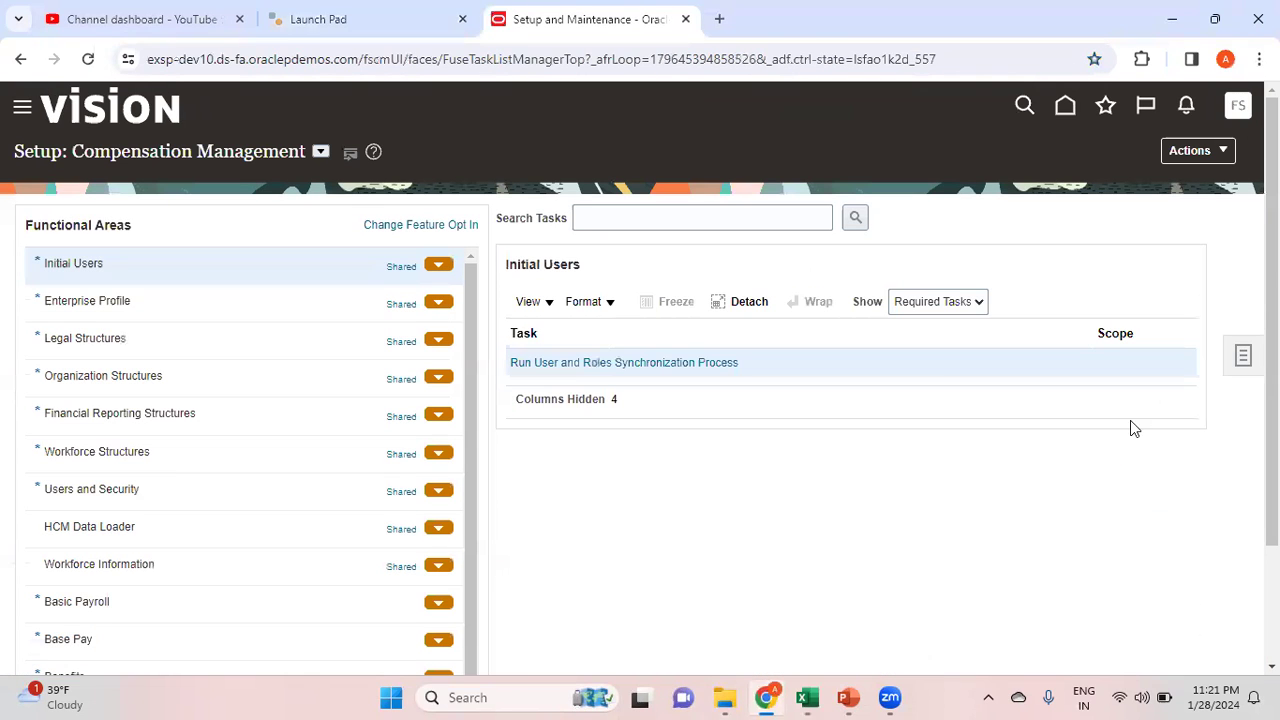
click(1245, 357)
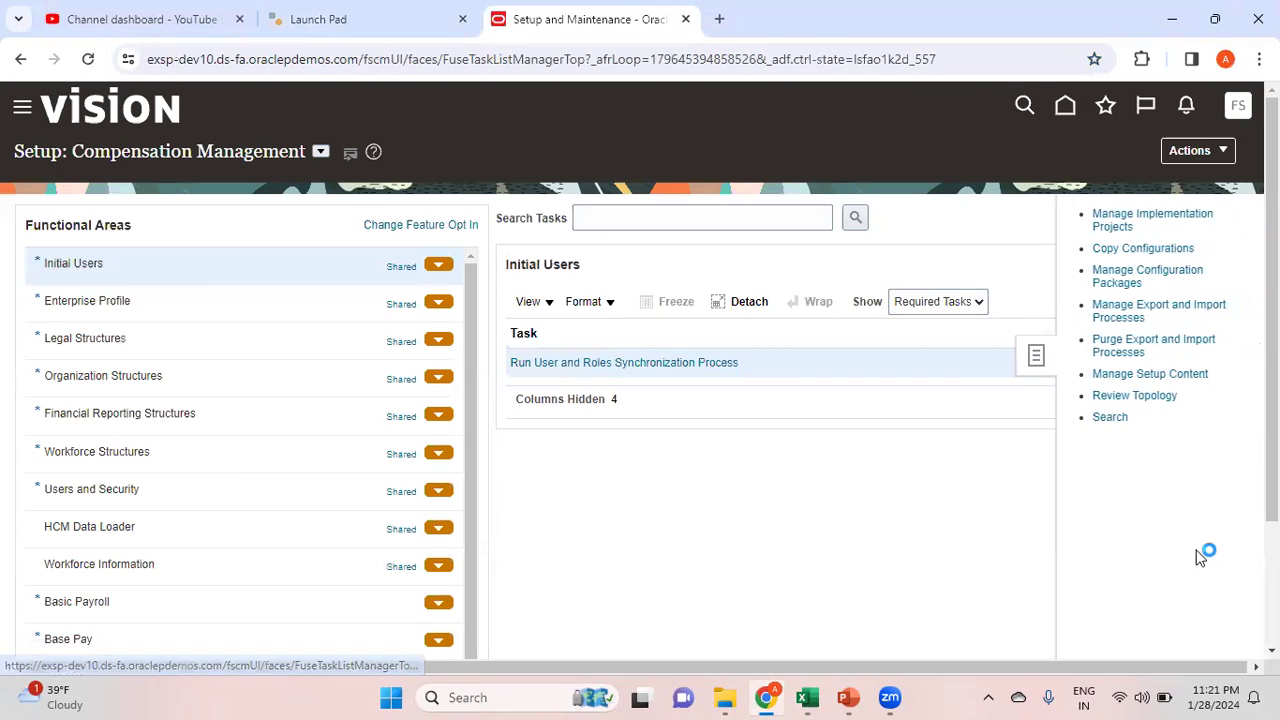
click(1118, 420)
click(388, 219)
key(ctrl+v)
click(634, 219)
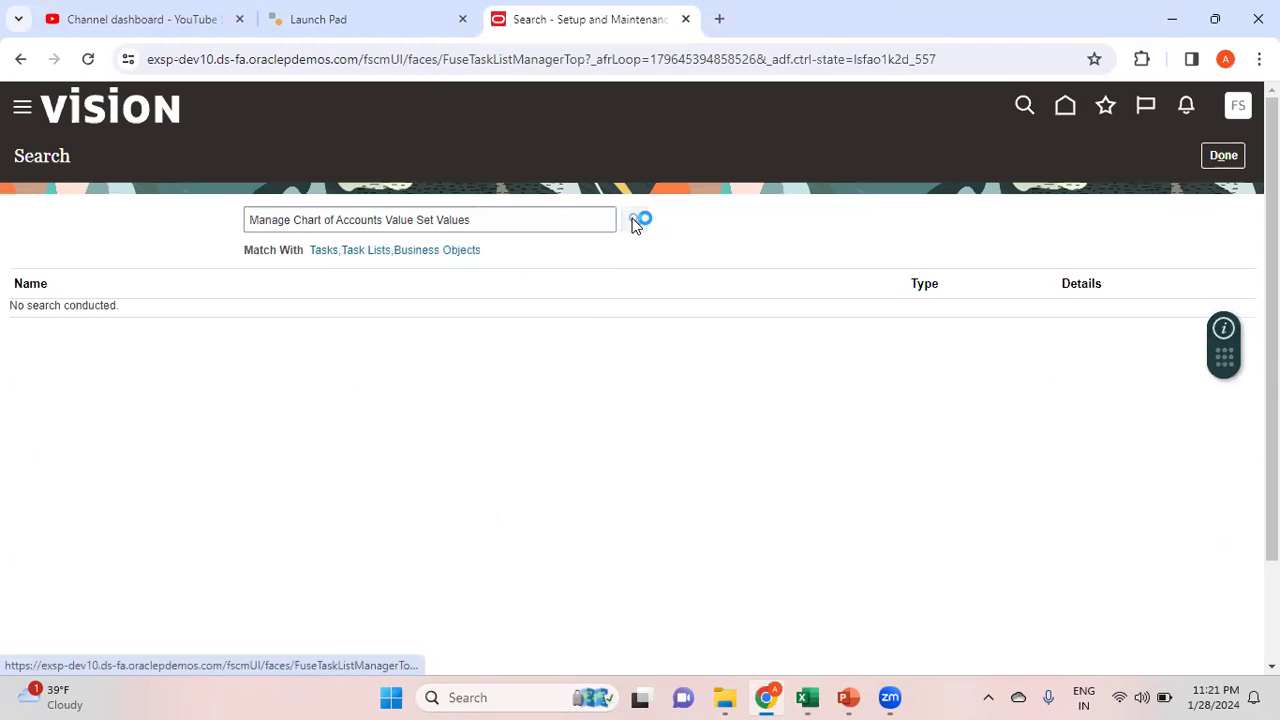
click(127, 313)
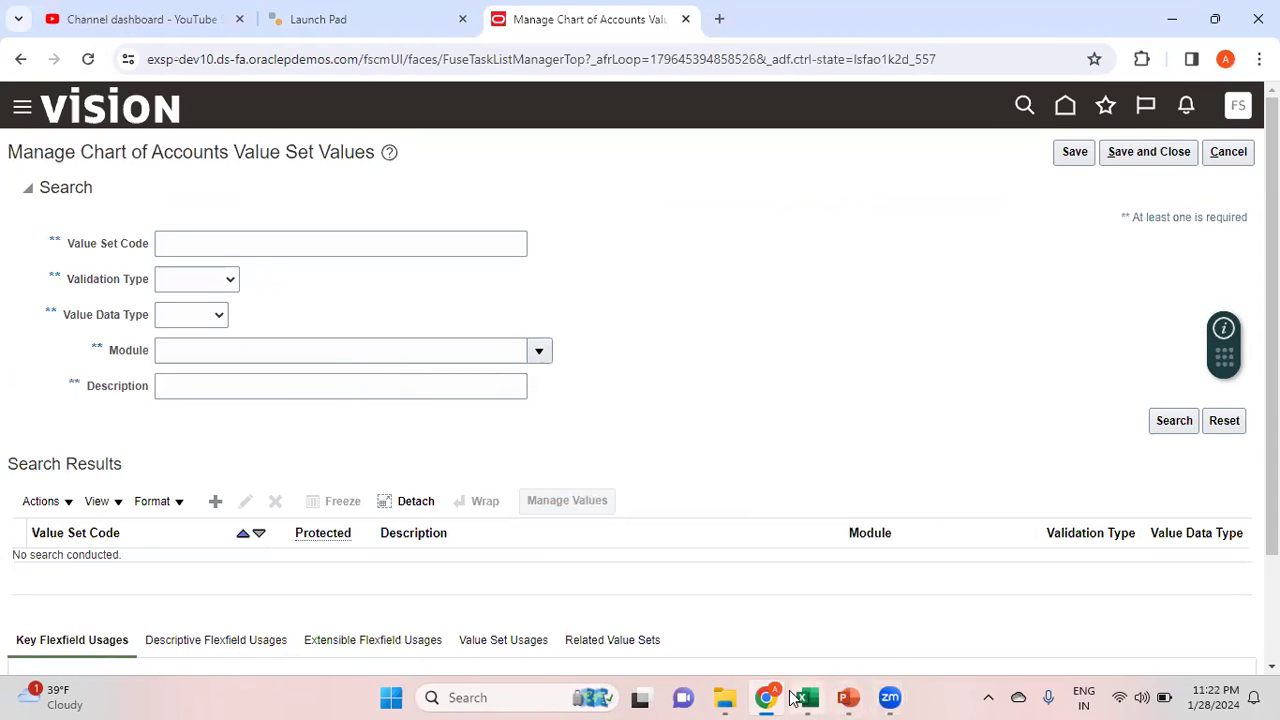
Search for the Reliance_Company value set code
mouse_move(811, 700)
click(849, 632)
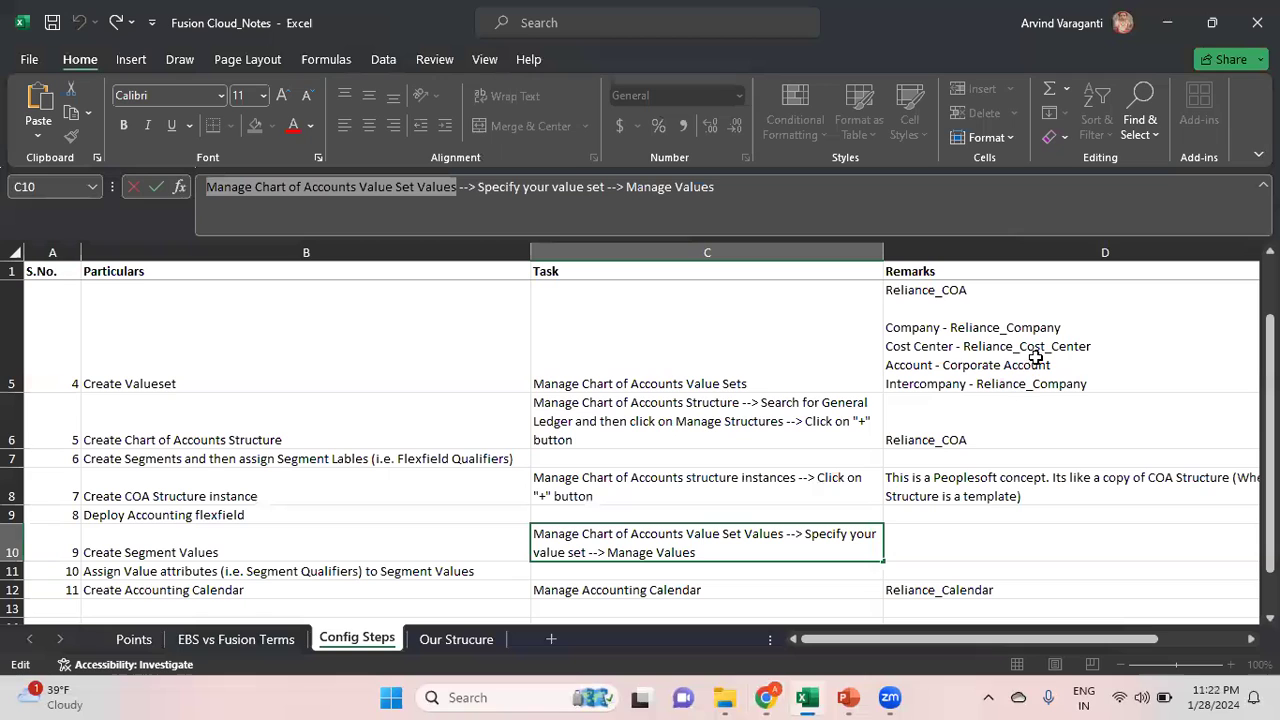
key(alt+Tab)
click(262, 247)
text(Reliance)
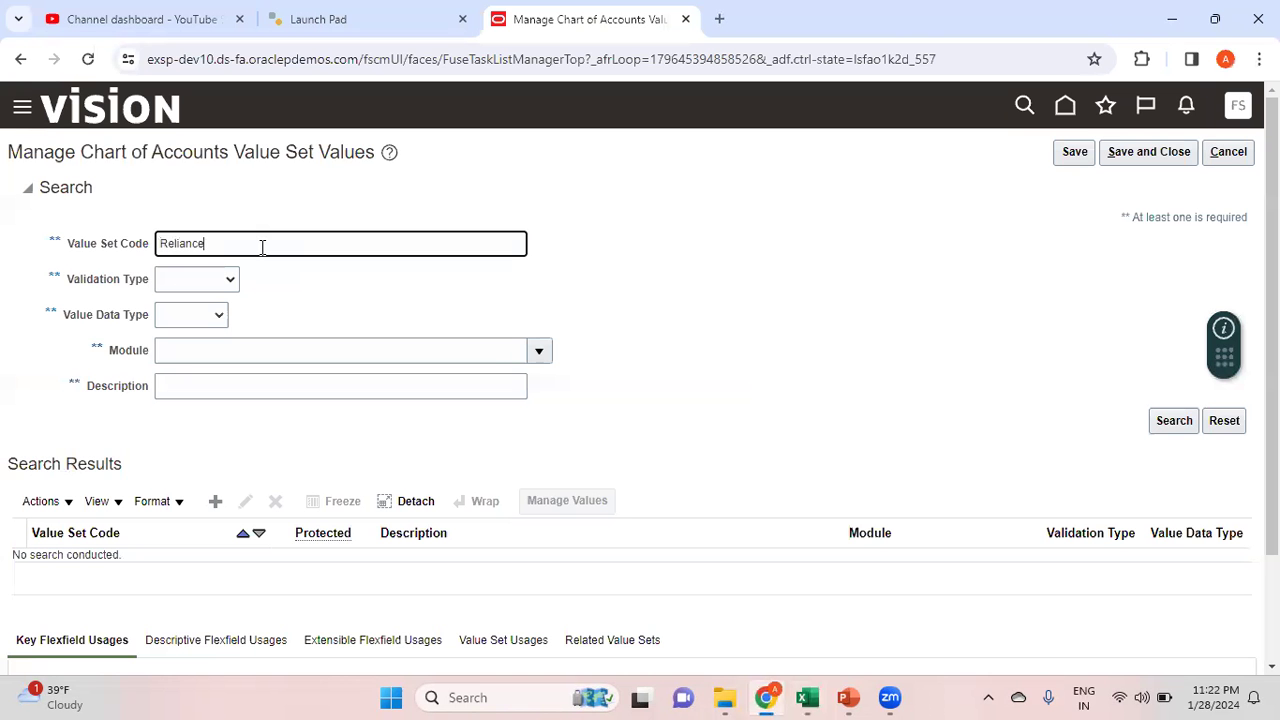
text(_Company)
click(1170, 428)
click(1175, 428)
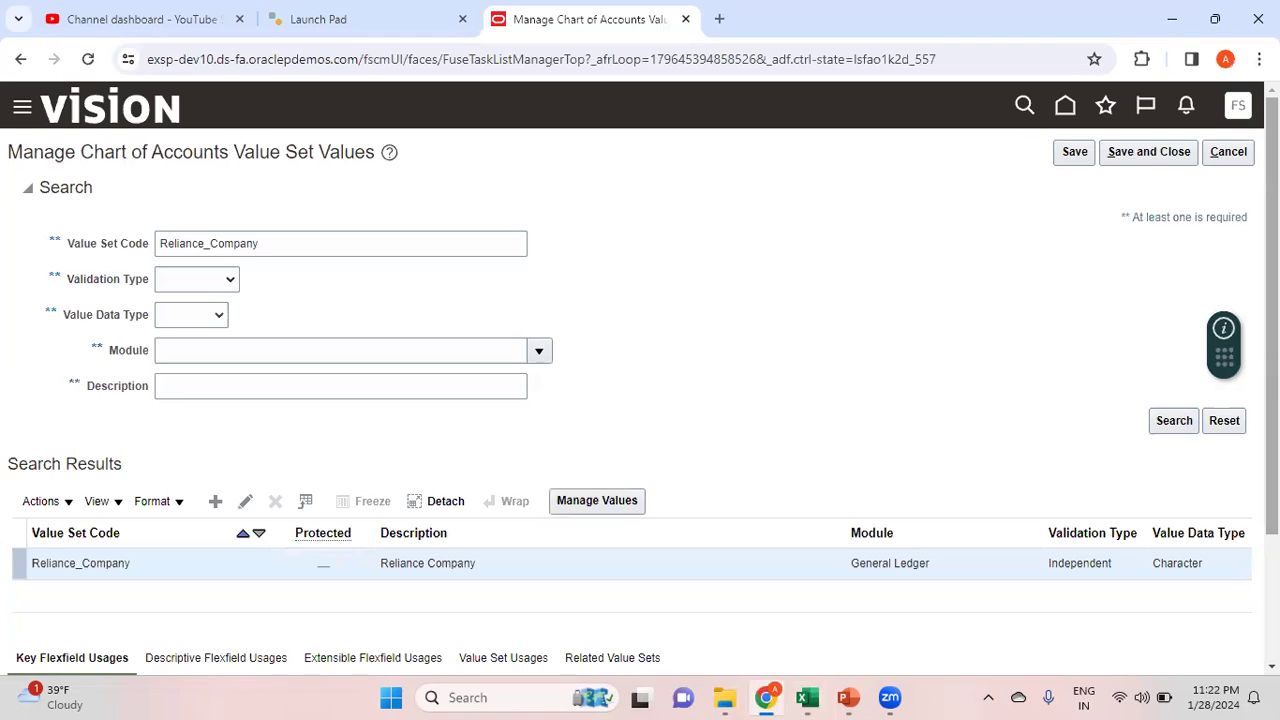
scroll(729, 506, down, 1)
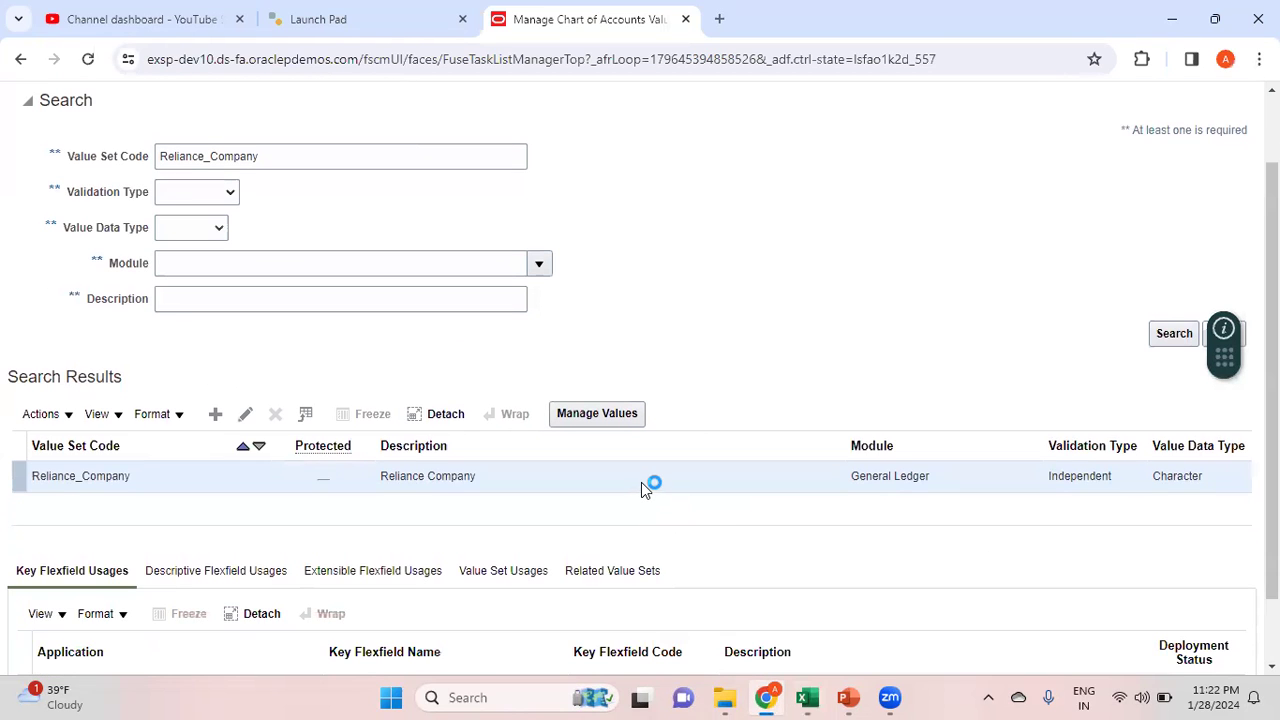
Open Manage Values for Reliance_Company and insert a new value row
click(614, 421)
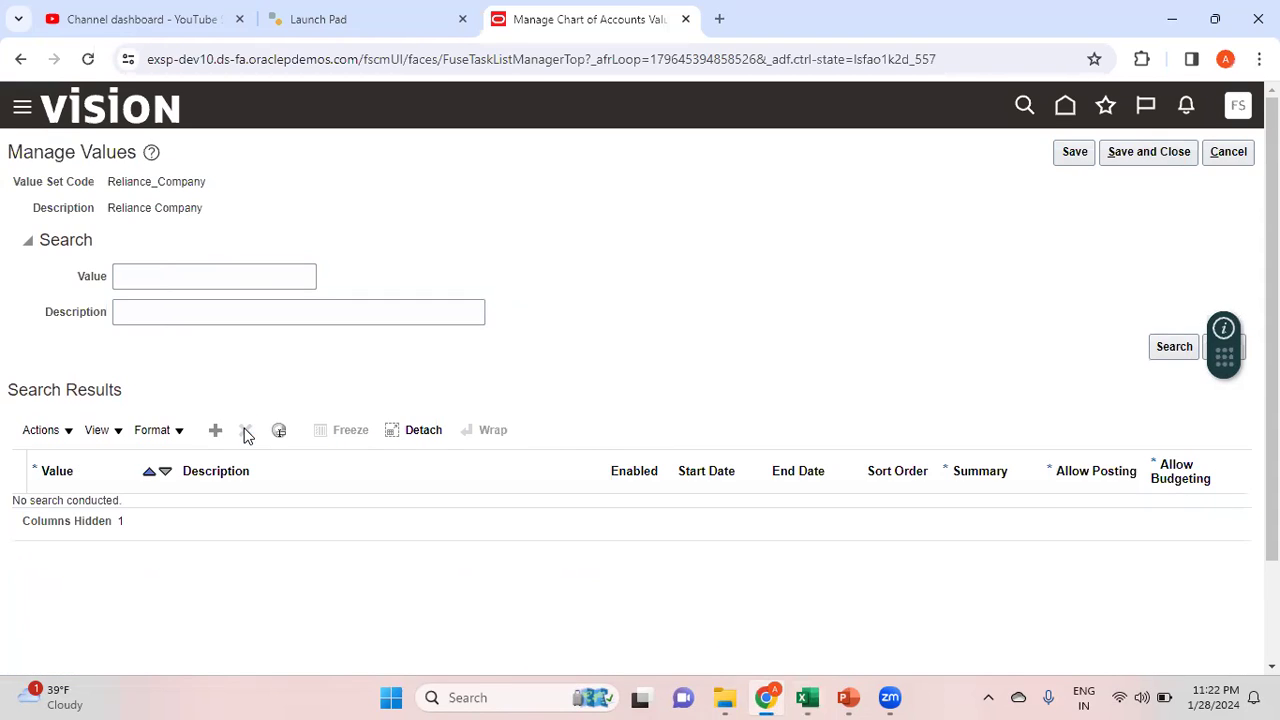
click(1174, 346)
click(220, 440)
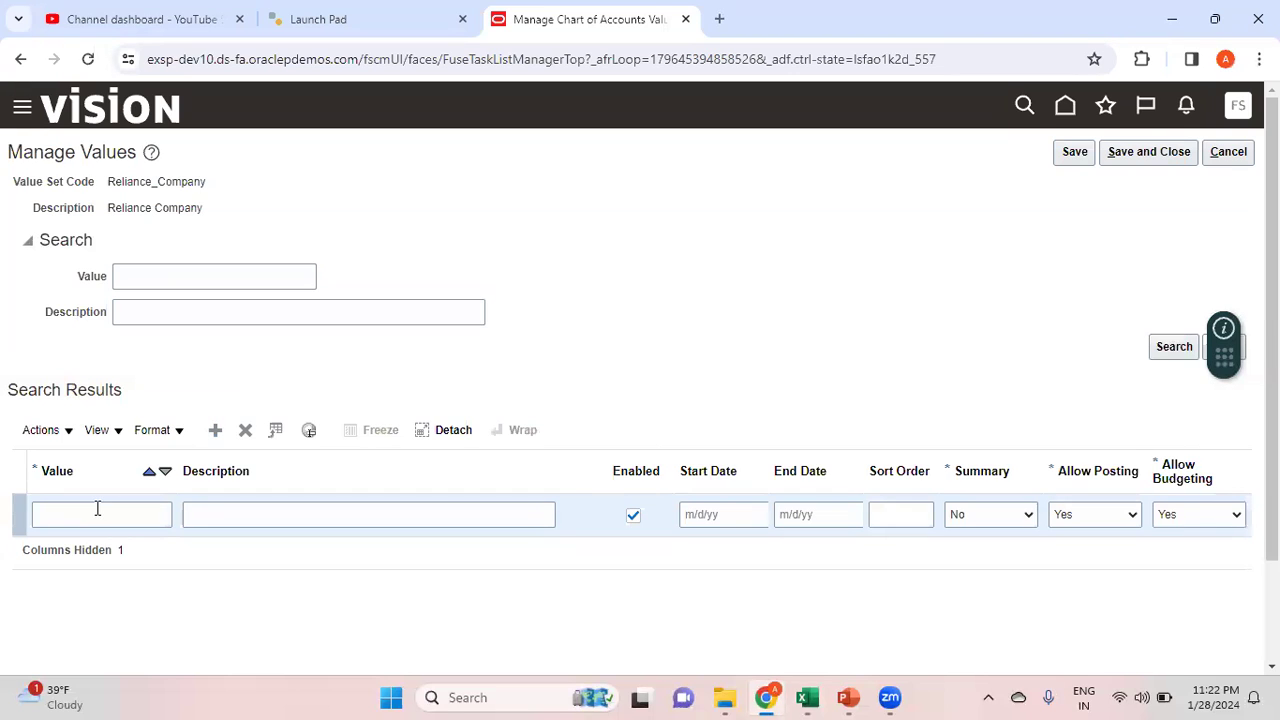
Enter value 000 with description Default, then add another row
click(97, 509)
mouse_move(848, 697)
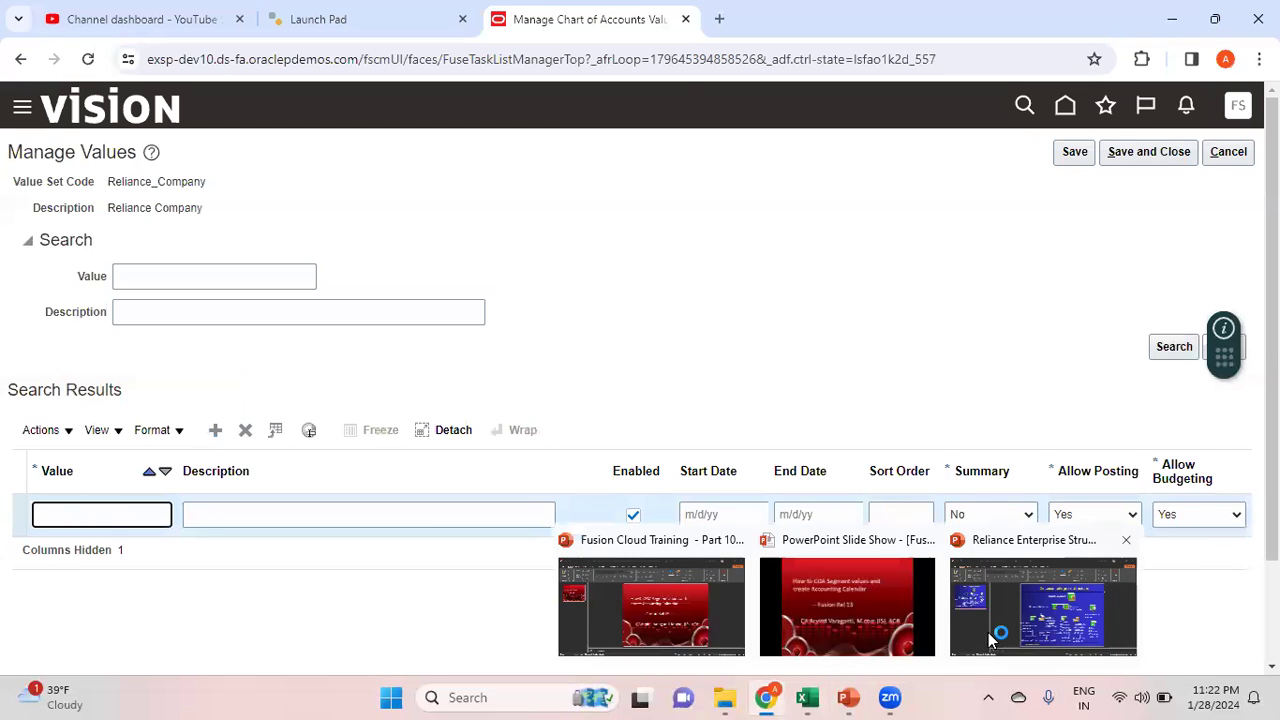
click(1025, 628)
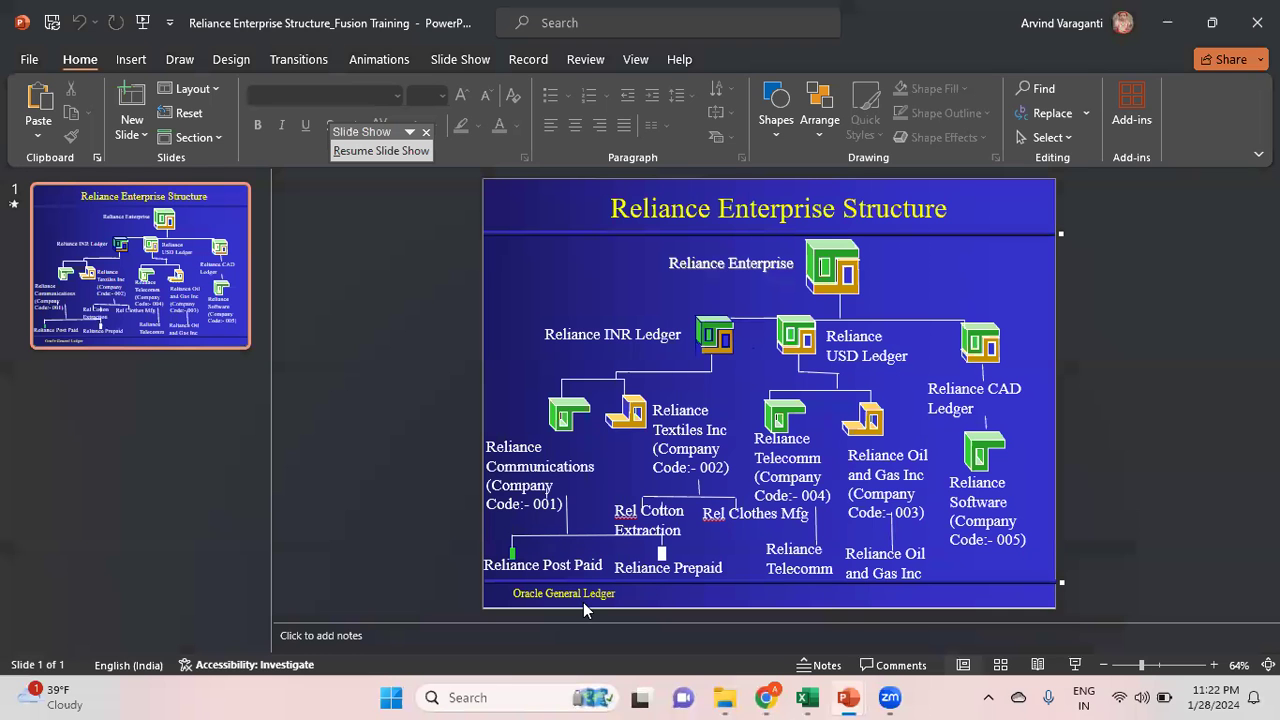
key(alt+Tab)
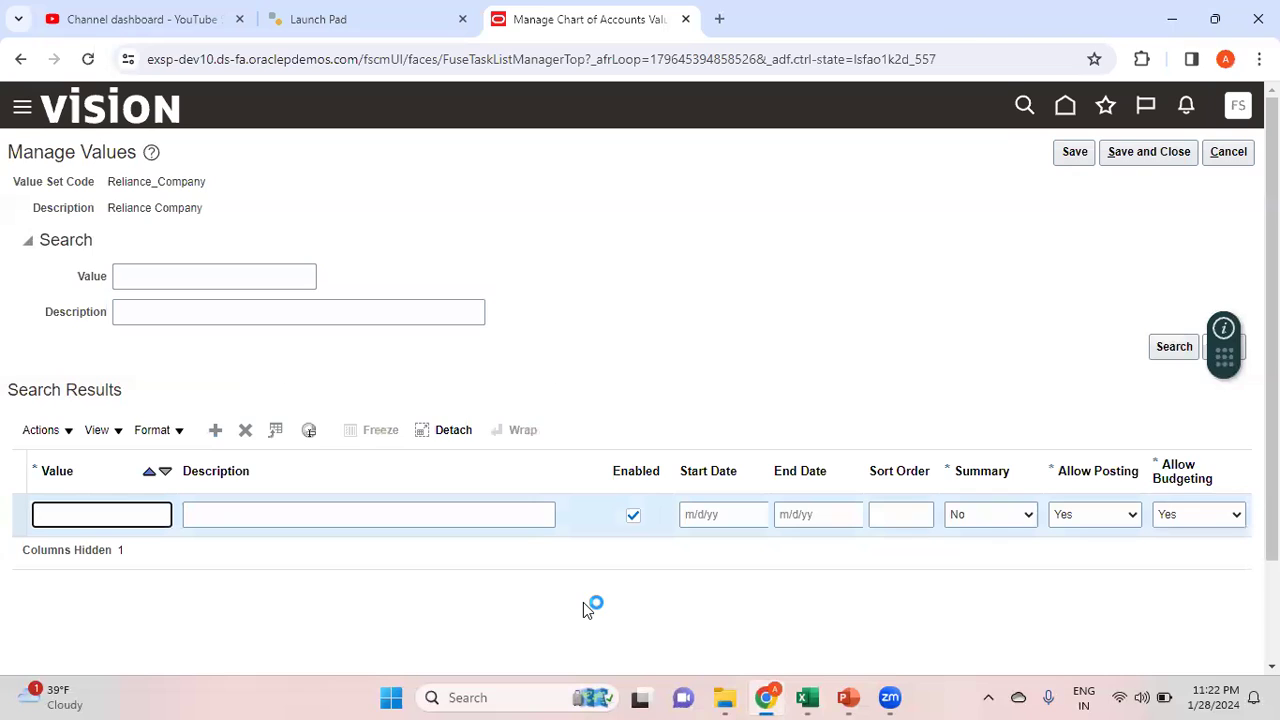
text(000)
click(397, 517)
text(Default)
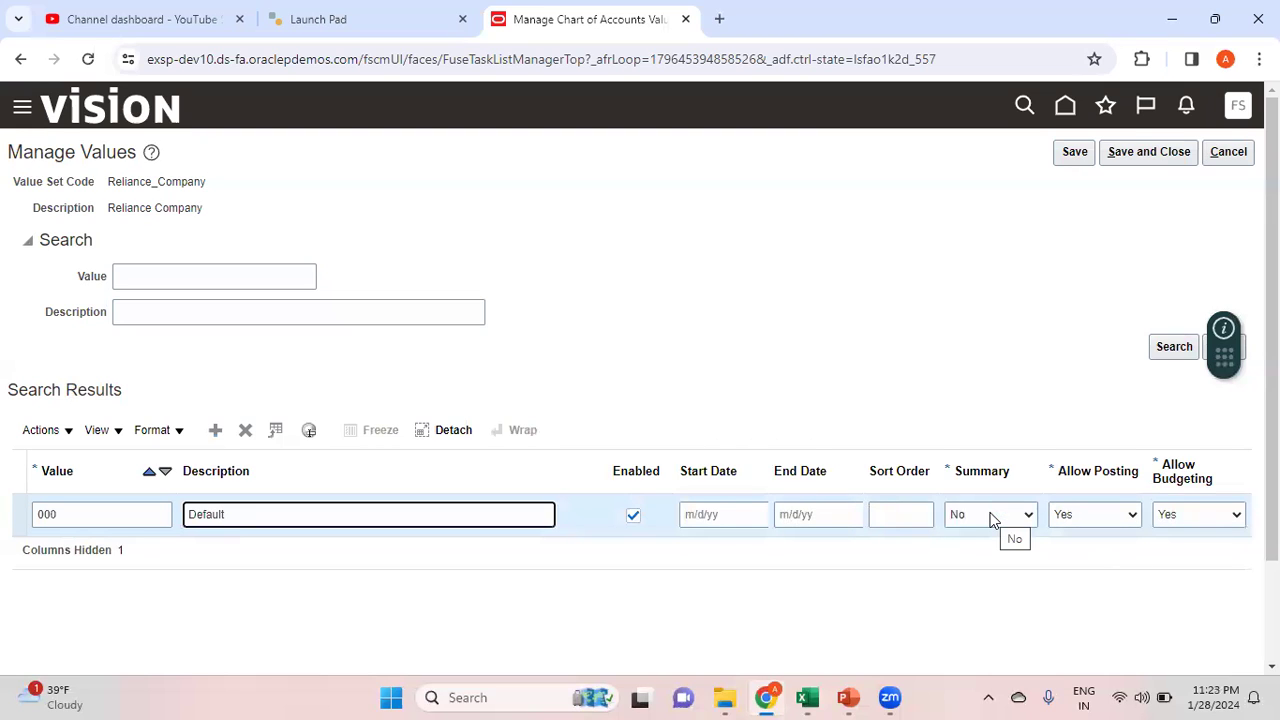
click(894, 362)
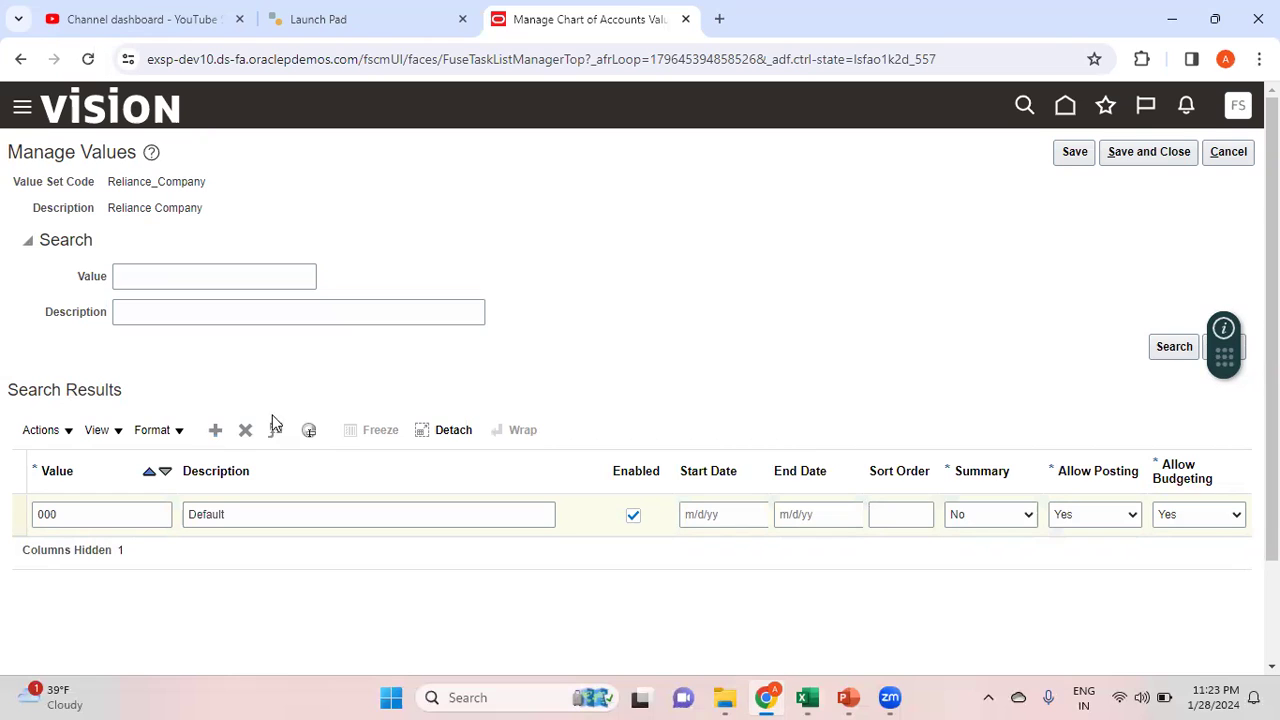
click(215, 430)
Add values 001 Reliance Communications and 002 Reliance Textiles Inc
mouse_move(847, 697)
click(1010, 635)
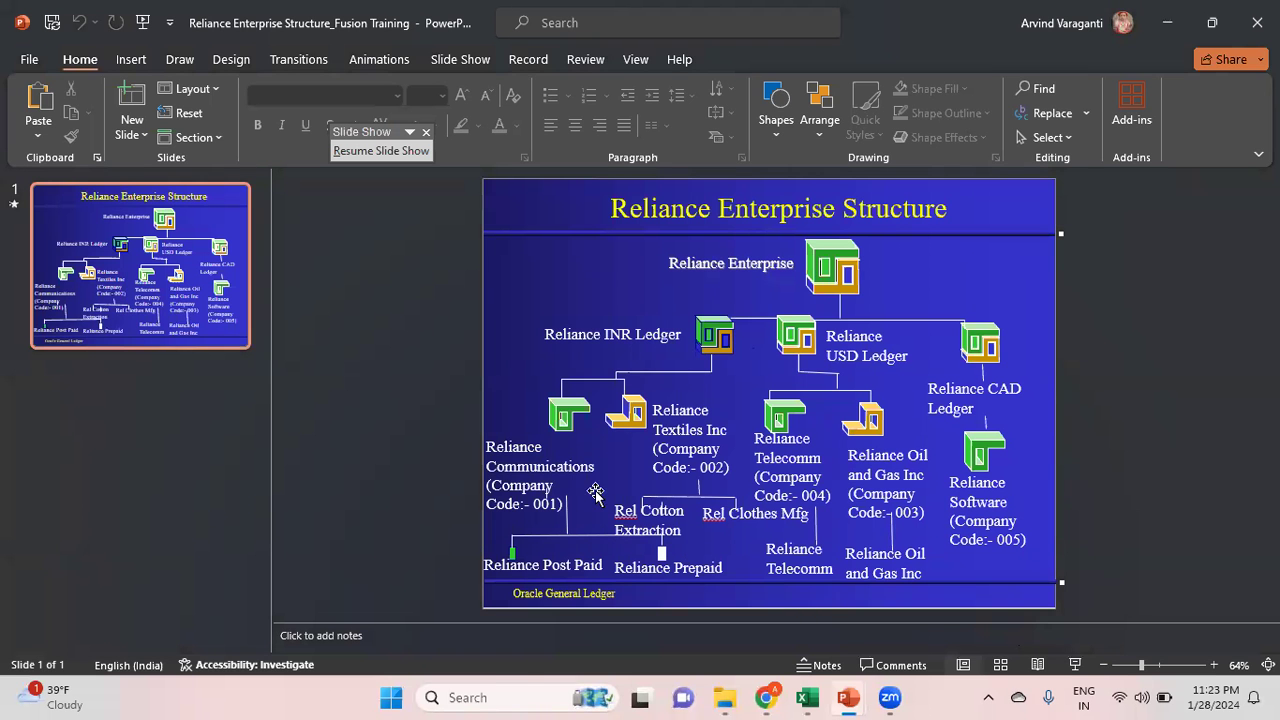
key(alt+Tab)
text(001)
key(Tab)
text(Reliance Communicatio)
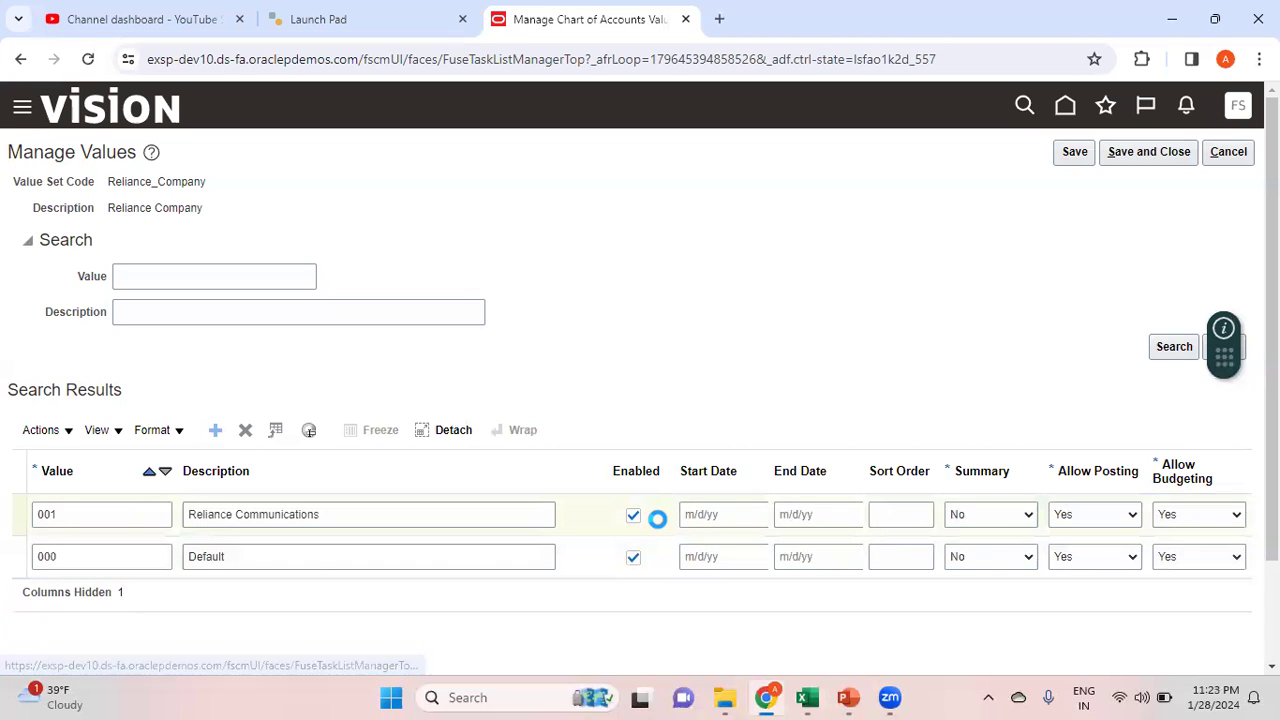
key(alt+Tab)
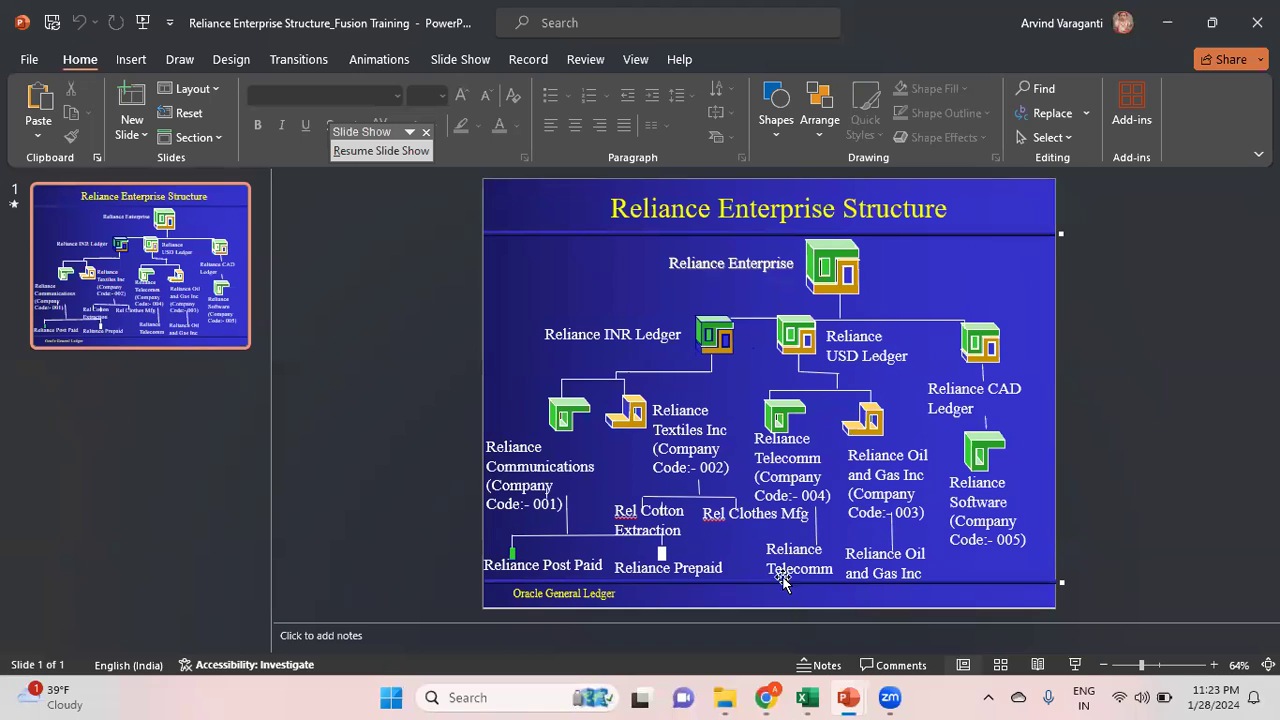
key(alt+Tab)
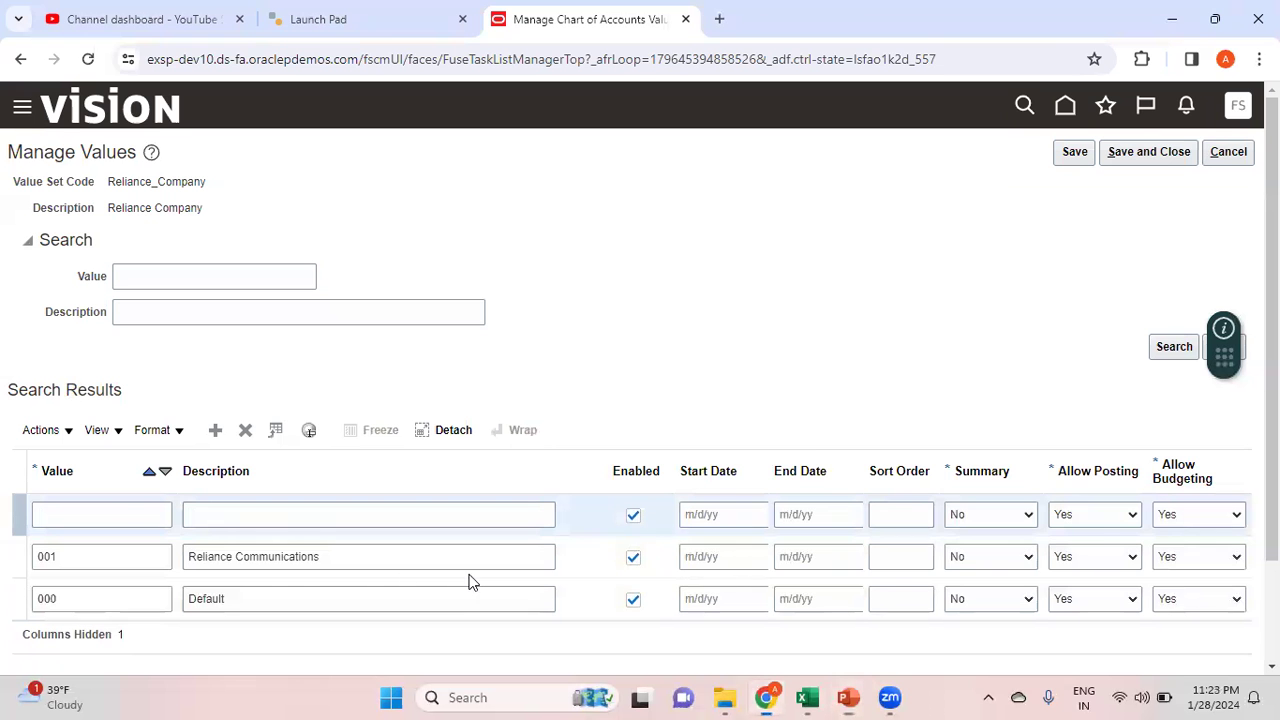
click(142, 516)
text(002)
key(Tab)
text(Reliance)
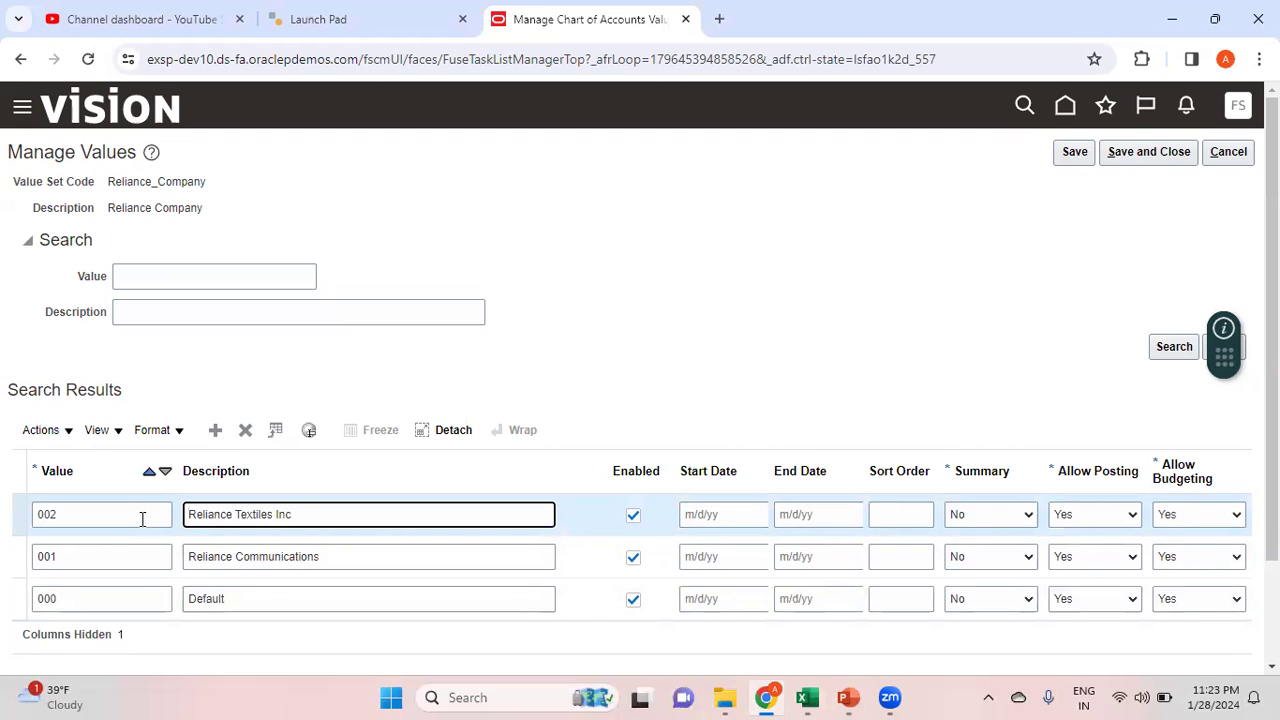
Add values 003 Reliance Oil and Gas and 004 Reliance Telecom
click(216, 430)
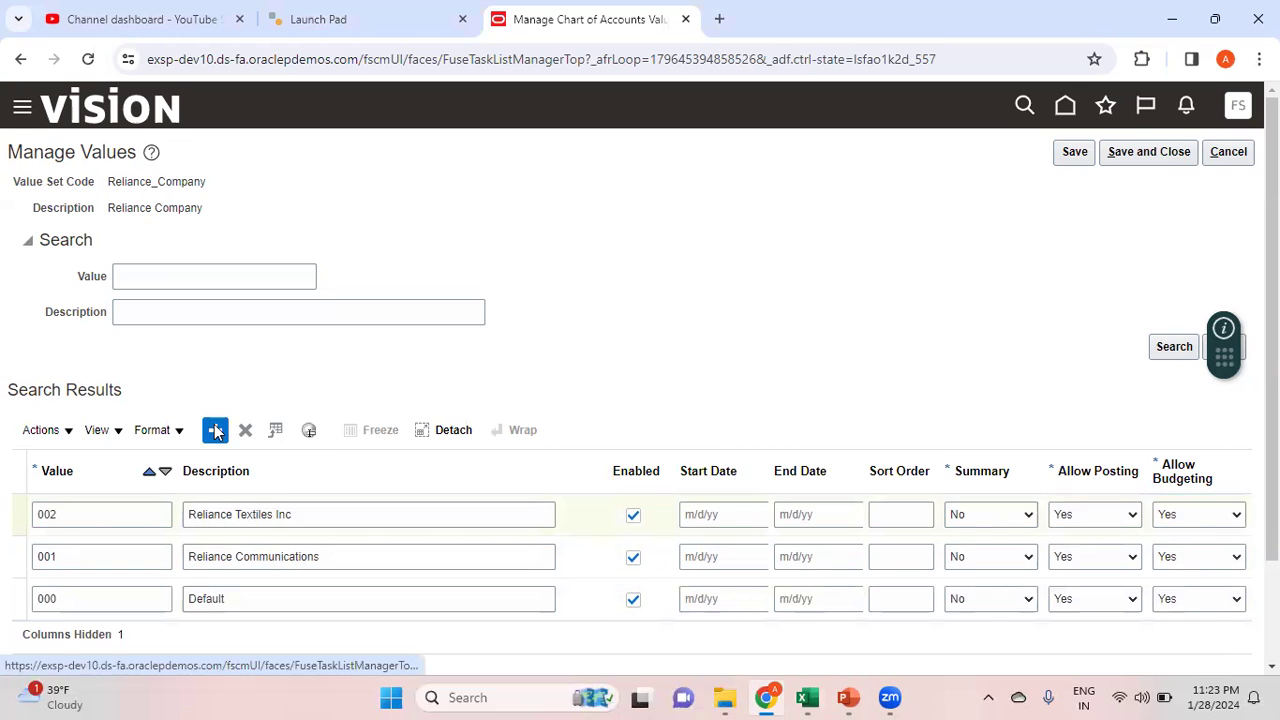
key(alt+Tab)
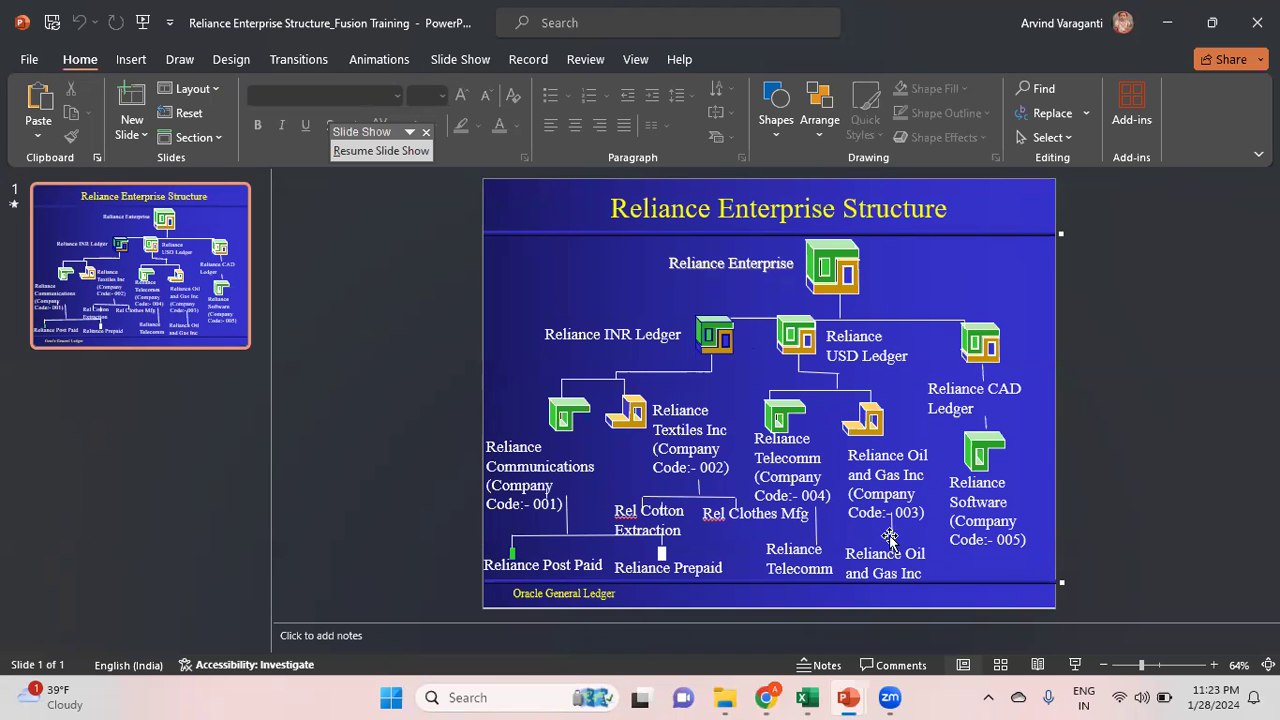
key(alt+Tab)
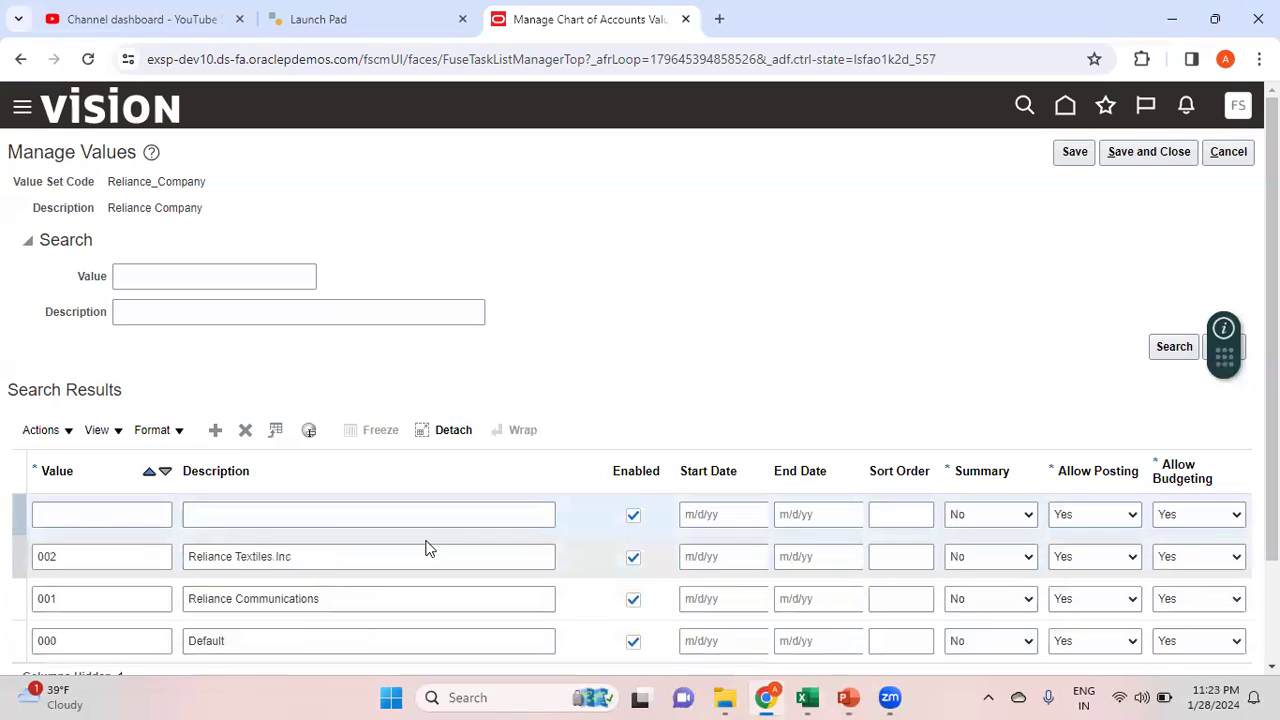
click(112, 511)
text(003)
key(Tab)
text(Reliance Oil and Gas Inc)
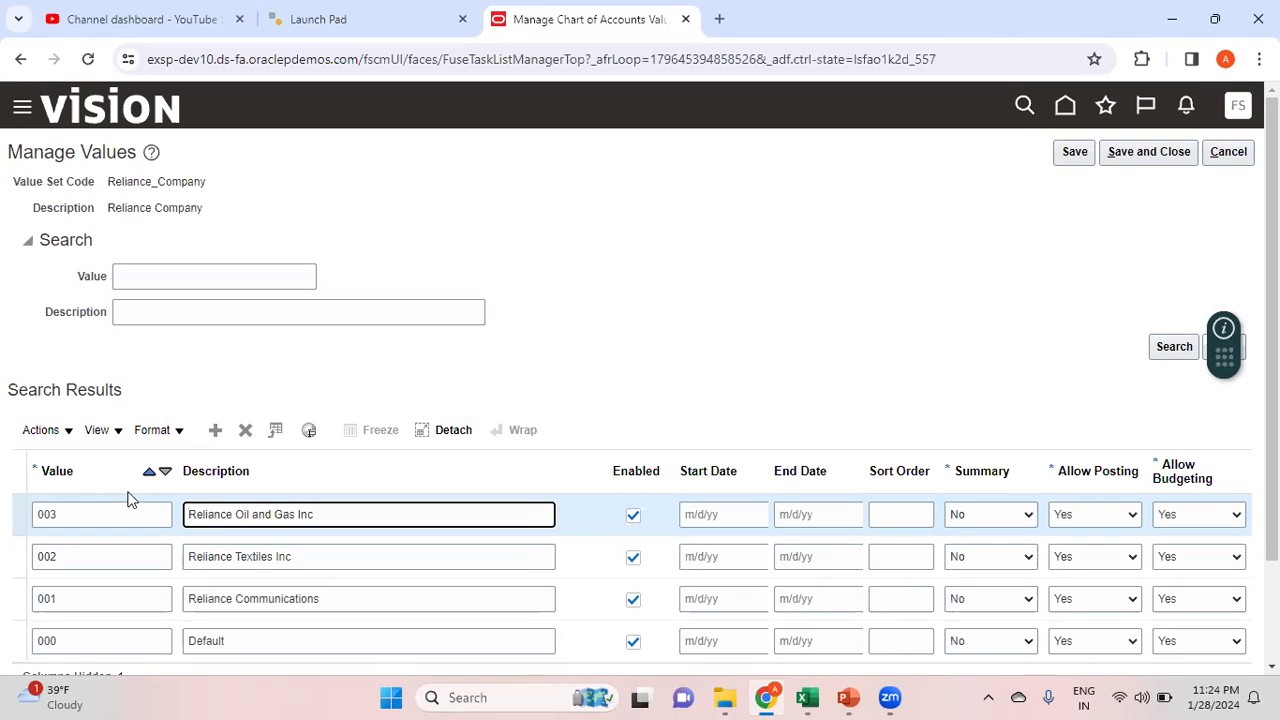
click(216, 431)
key(alt+Tab)
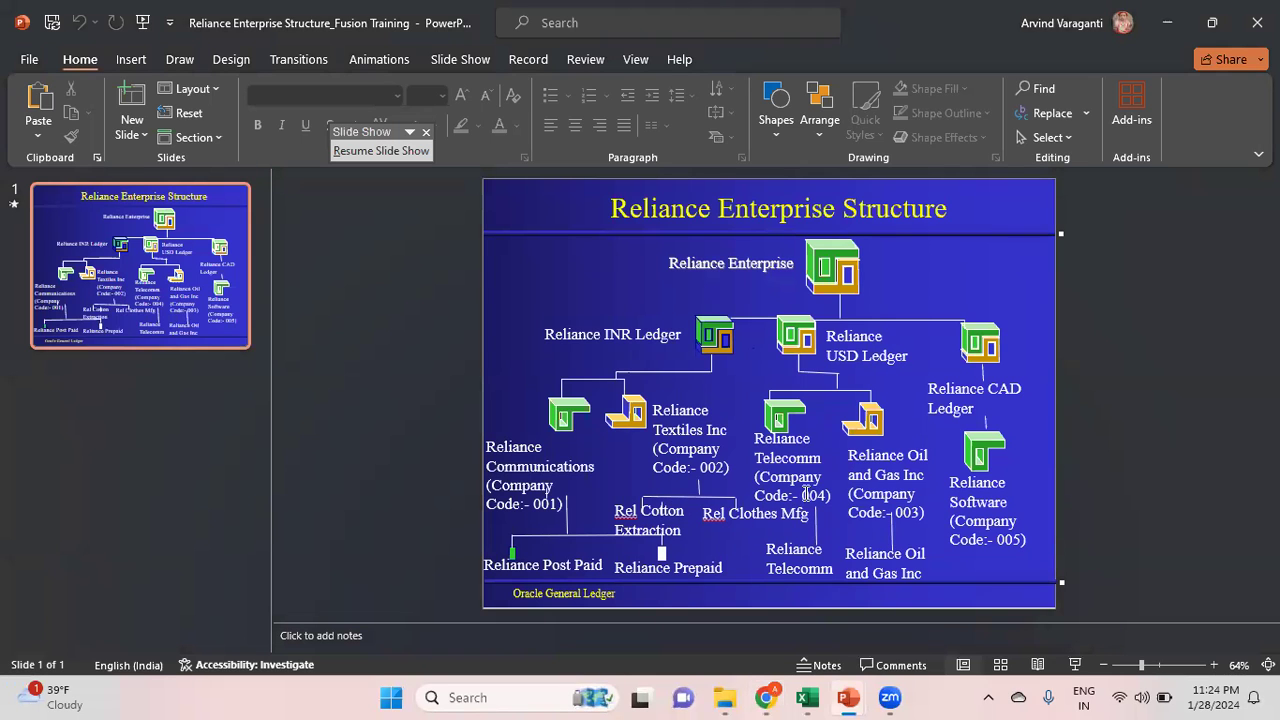
key(alt+Tab)
click(97, 513)
text(004)
key(Tab)
text(Reliance Telecom)
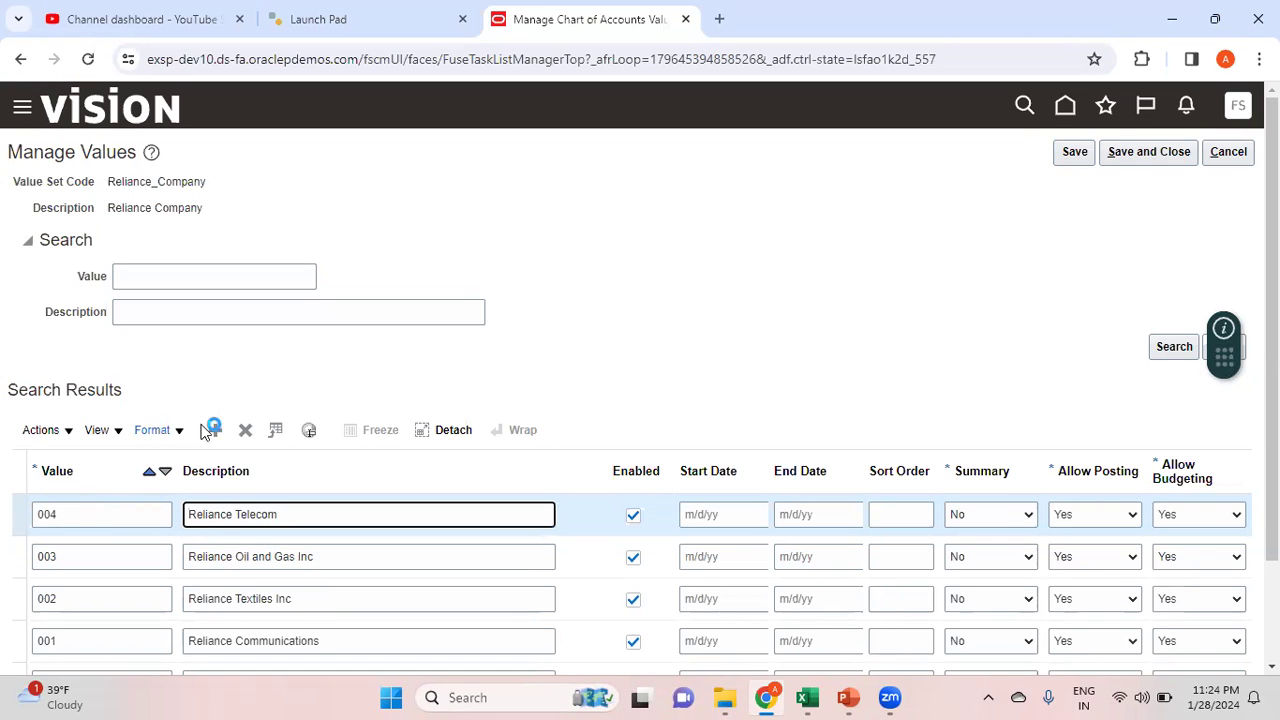
Add value 005 Reliance Software and compare the list against the structure slide
click(217, 431)
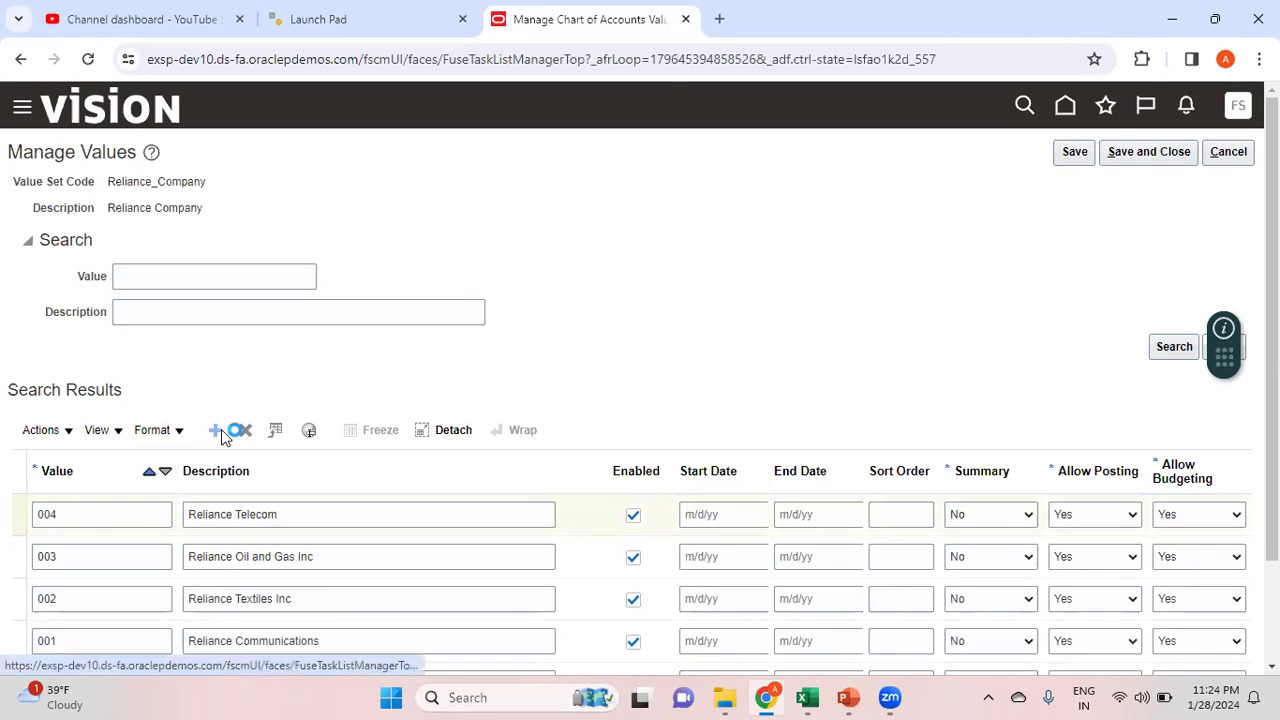
key(alt+Tab)
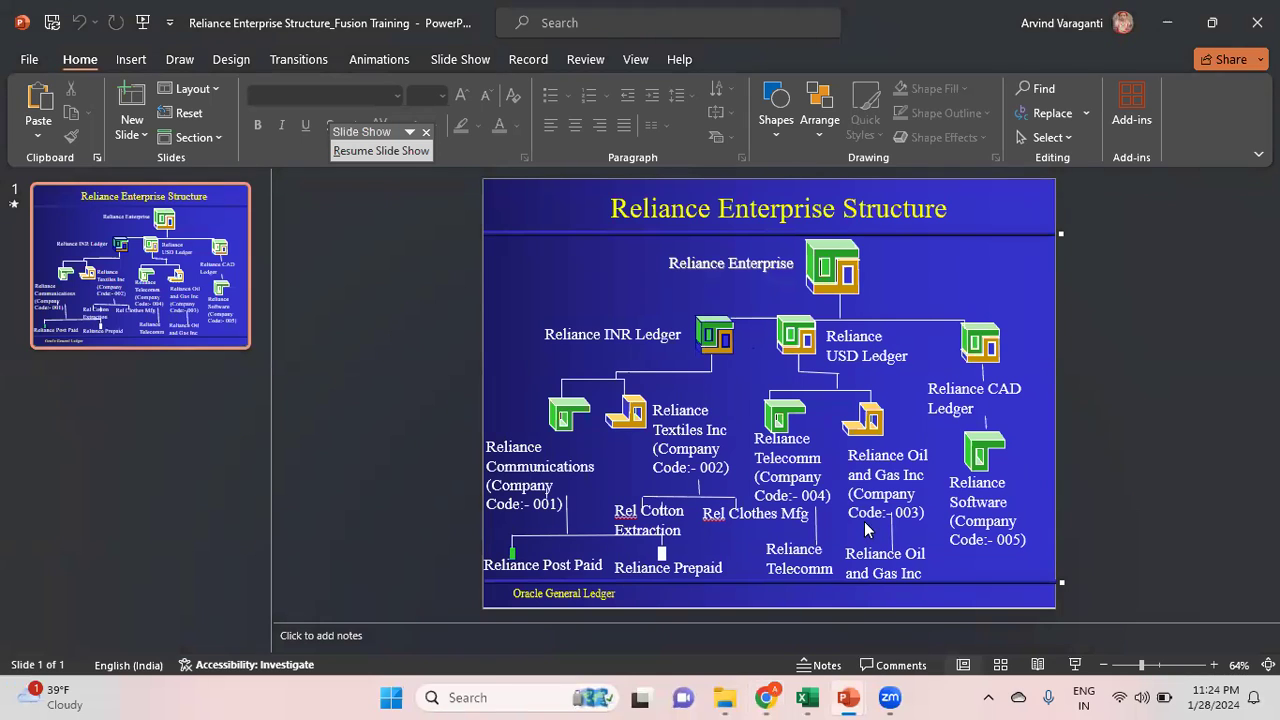
key(alt+Tab)
click(95, 513)
text(005)
key(Tab)
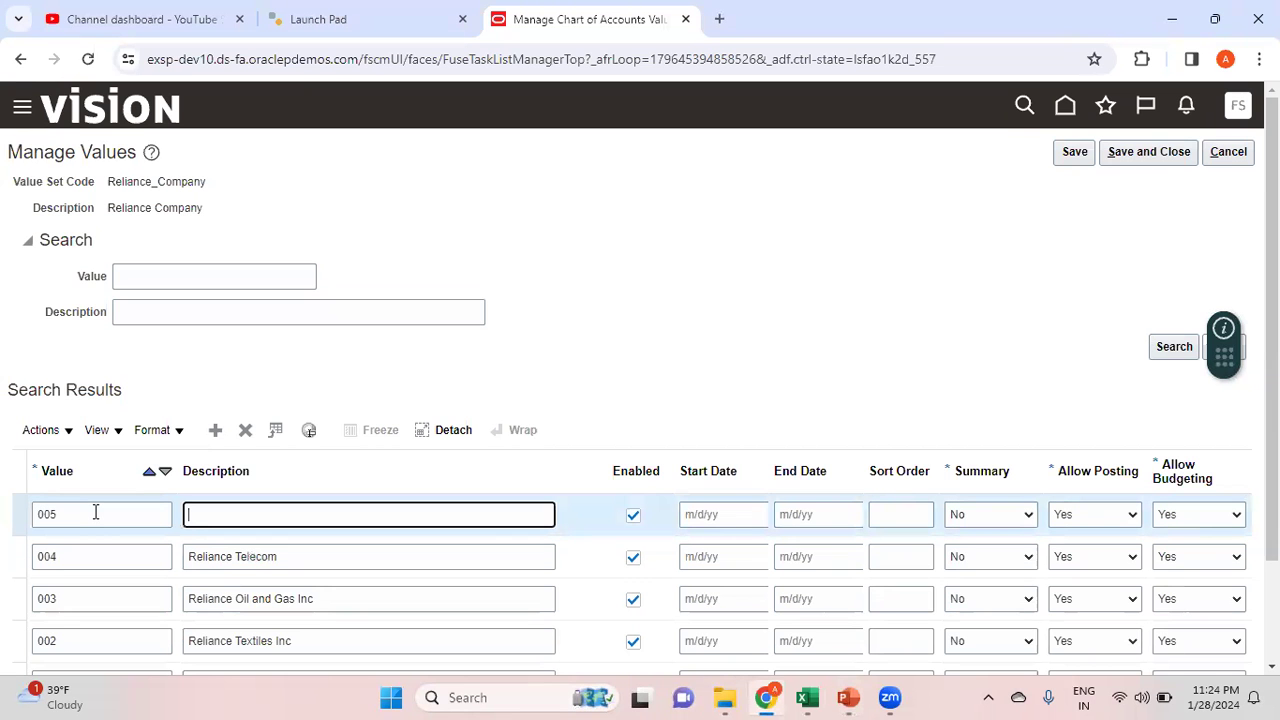
text(Reliance Software)
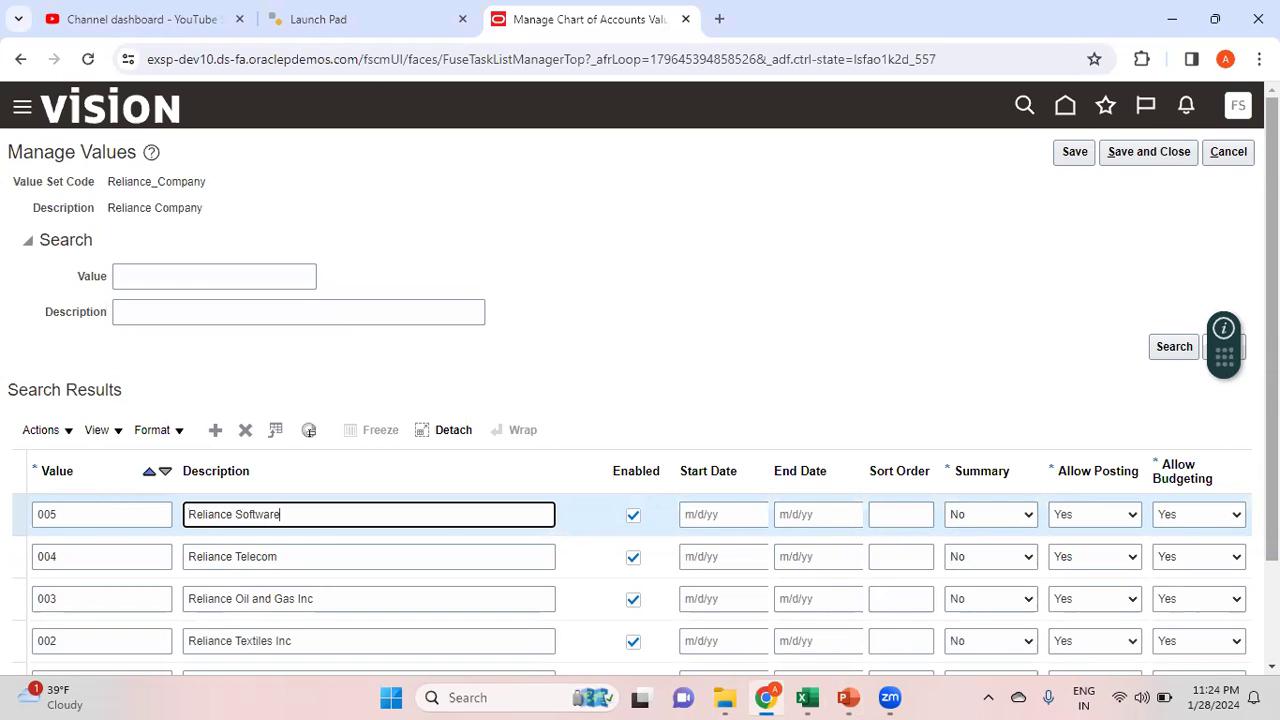
scroll(640, 400, down, 2)
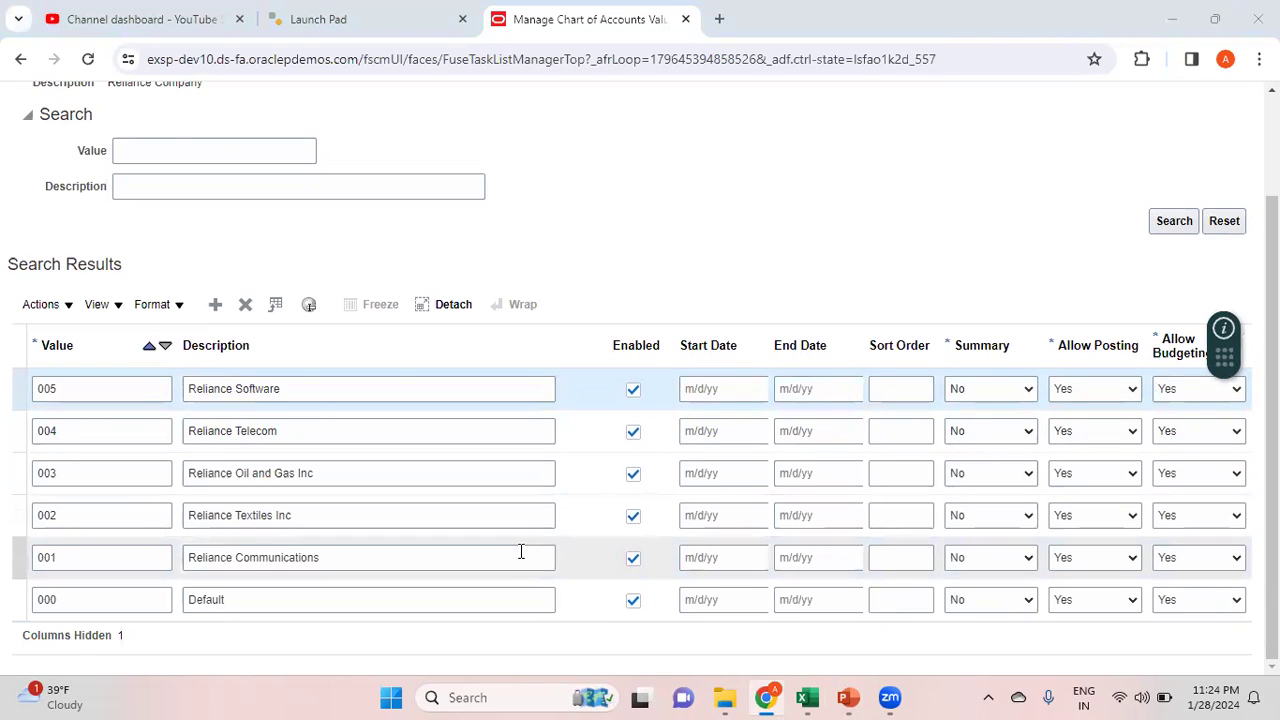
key(alt+Tab)
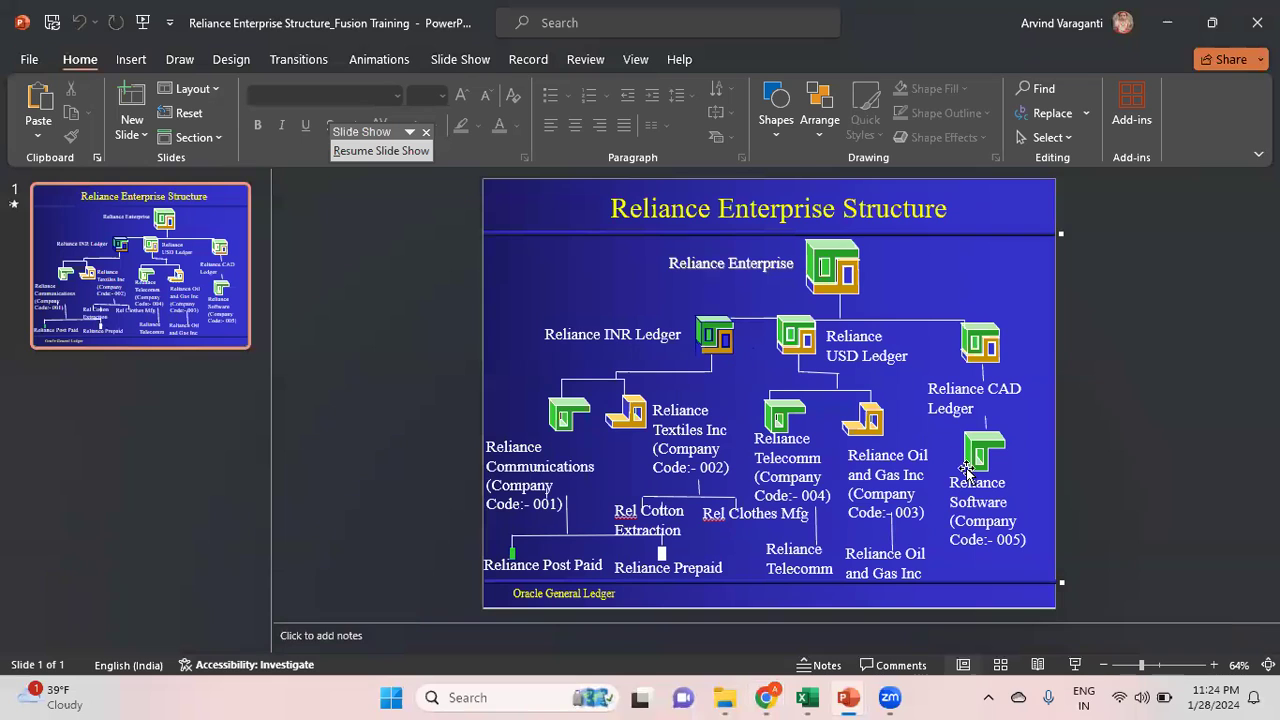
key(alt+Tab)
Search Value Set Code Reliance_Cost_Center and open its Manage Values page
scroll(1232, 214, up, 2)
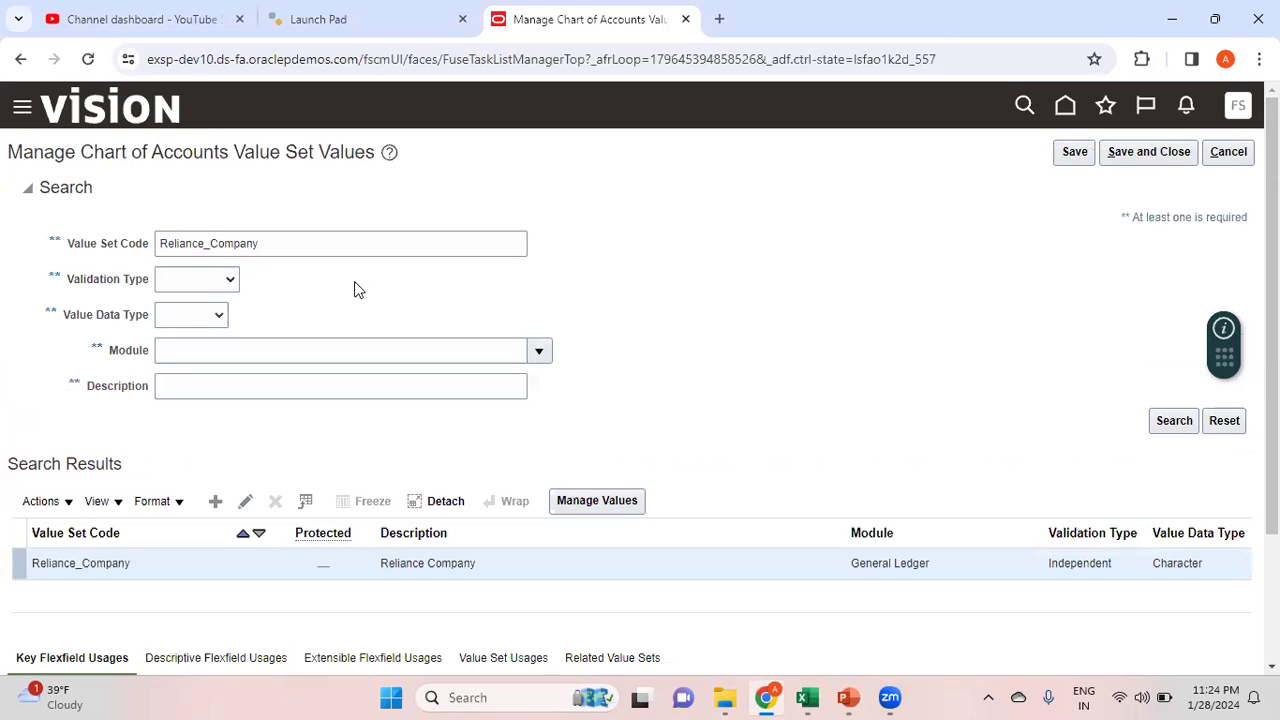
click(299, 241)
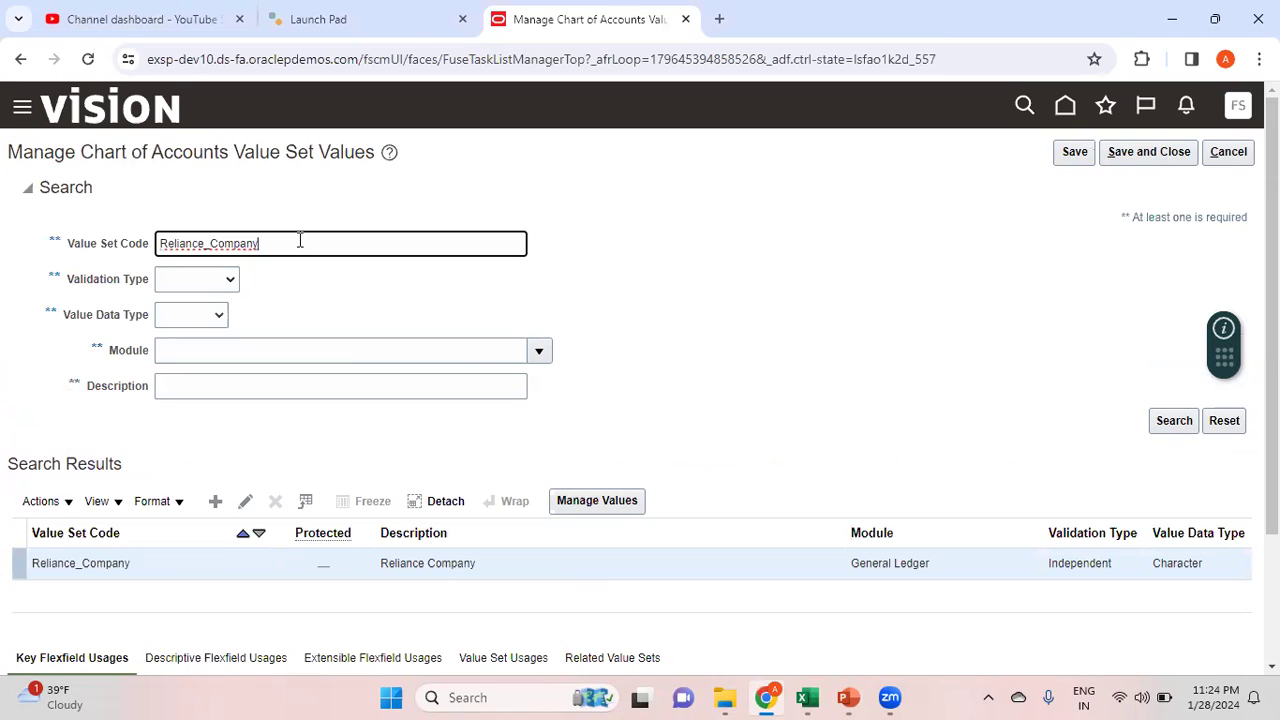
key(BackSpace)
key(BackSpace)
key(BackSpace)
key(BackSpace)
key(BackSpace)
key(BackSpace)
text(nte)
click(1179, 424)
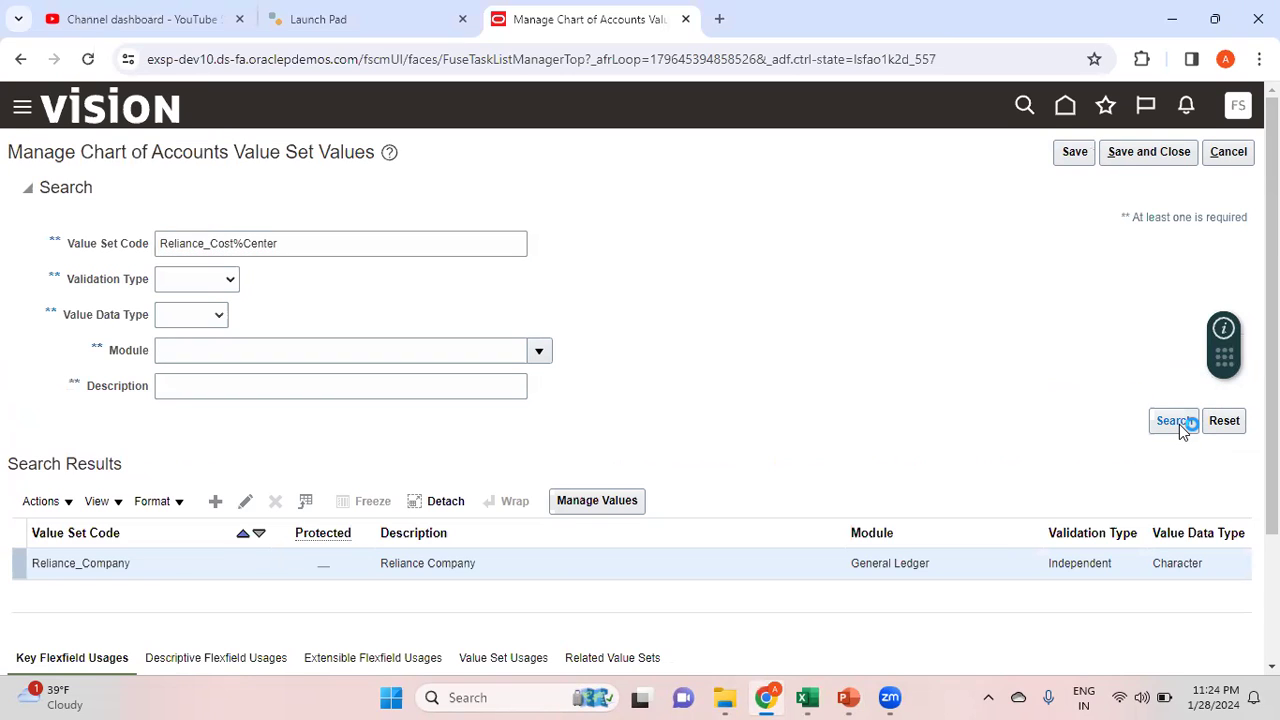
click(258, 565)
click(556, 505)
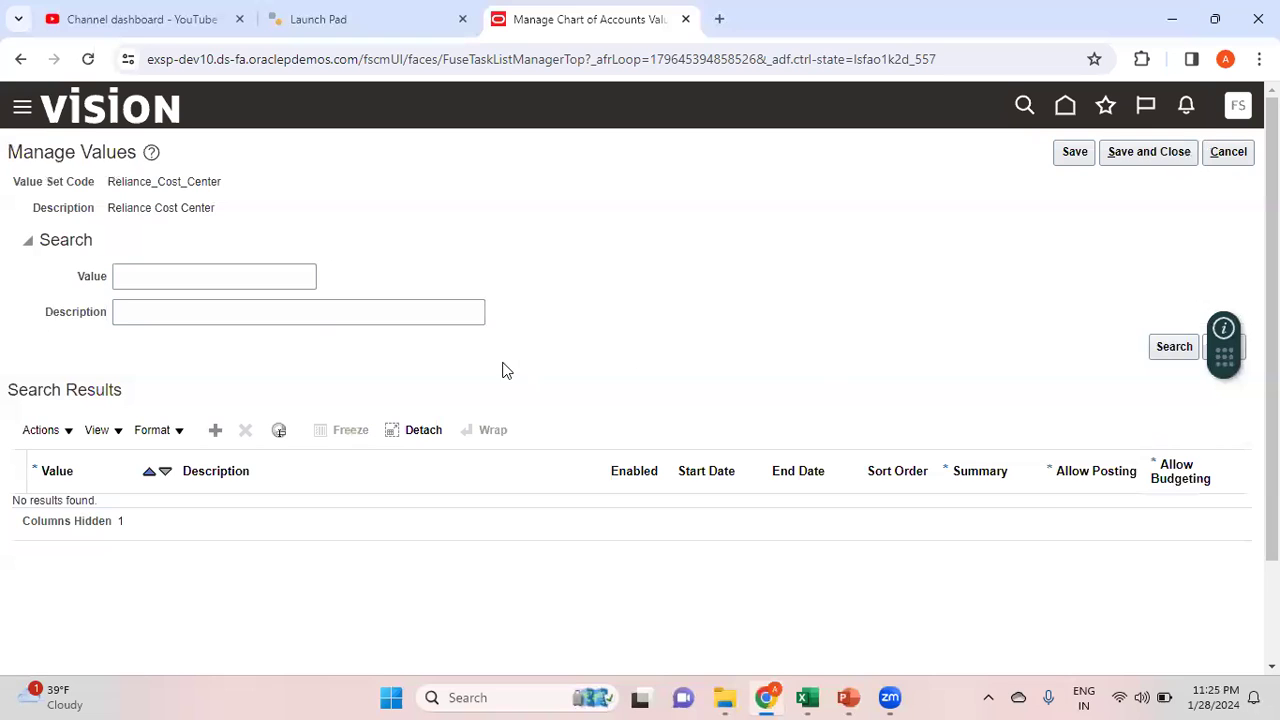
Add cost center values 0000 Default and 0010 Finance Department
click(217, 430)
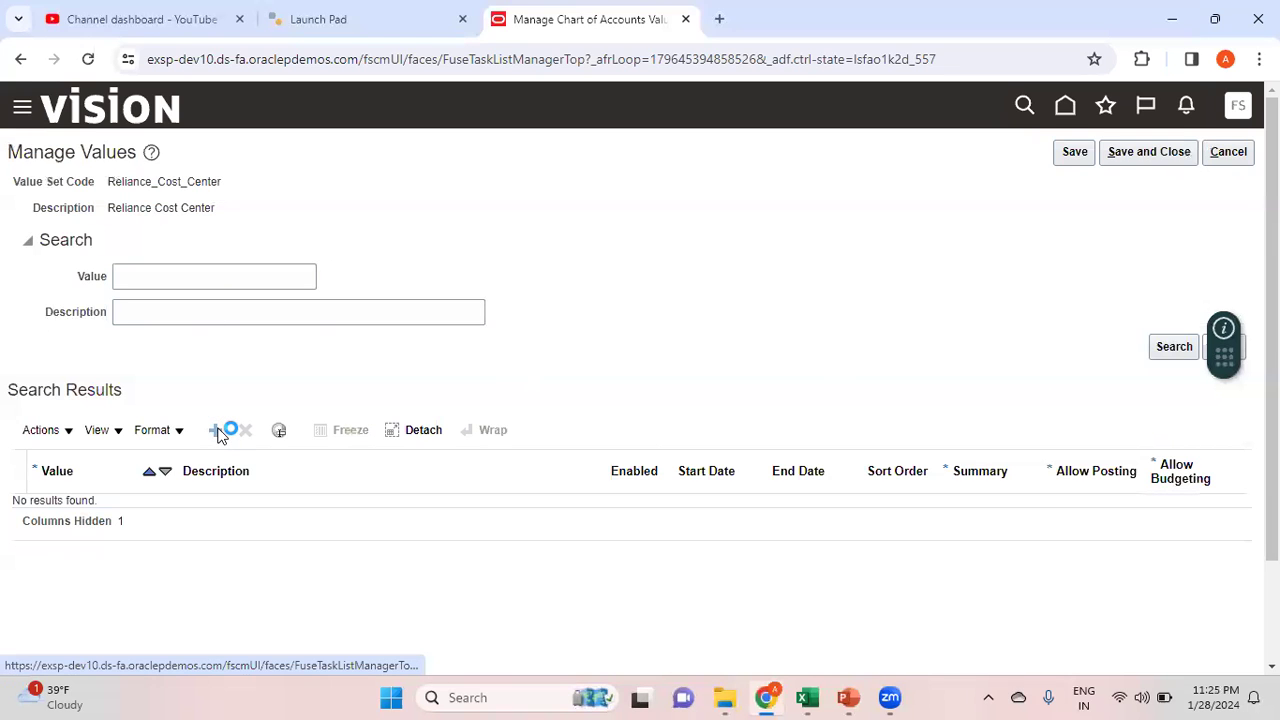
click(118, 514)
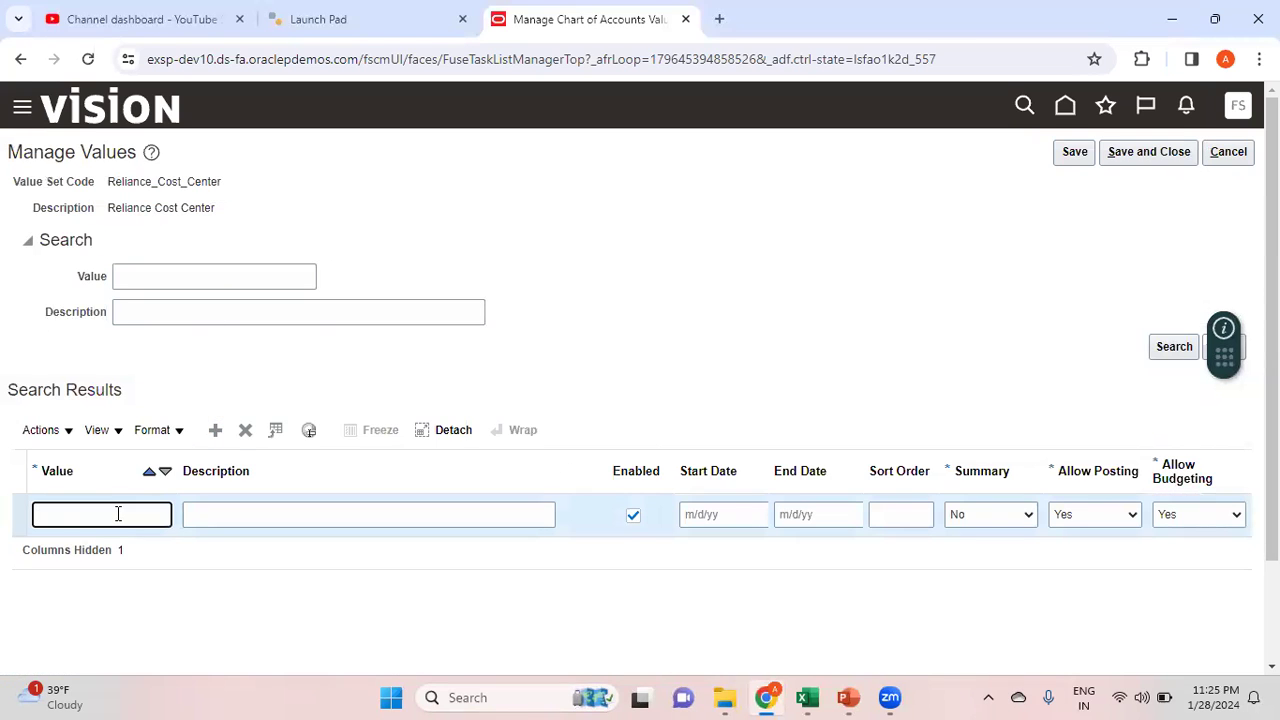
text(0000)
key(Tab)
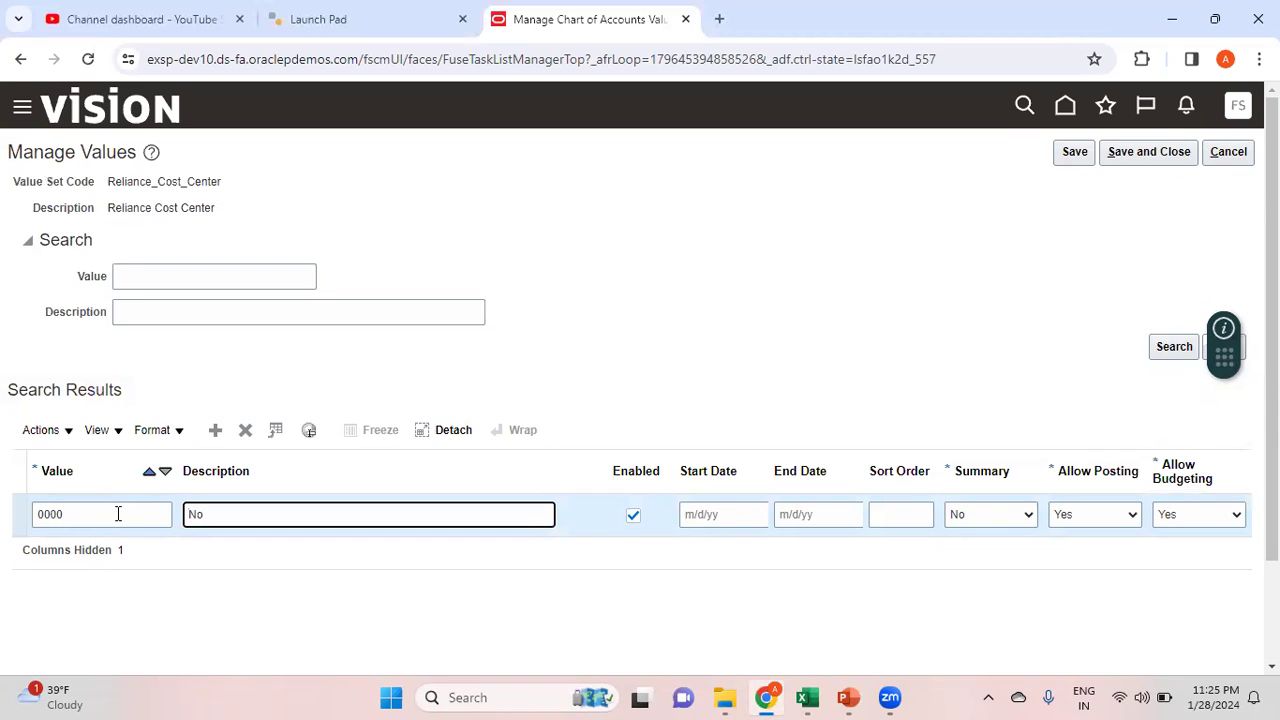
text(Defa)
click(217, 431)
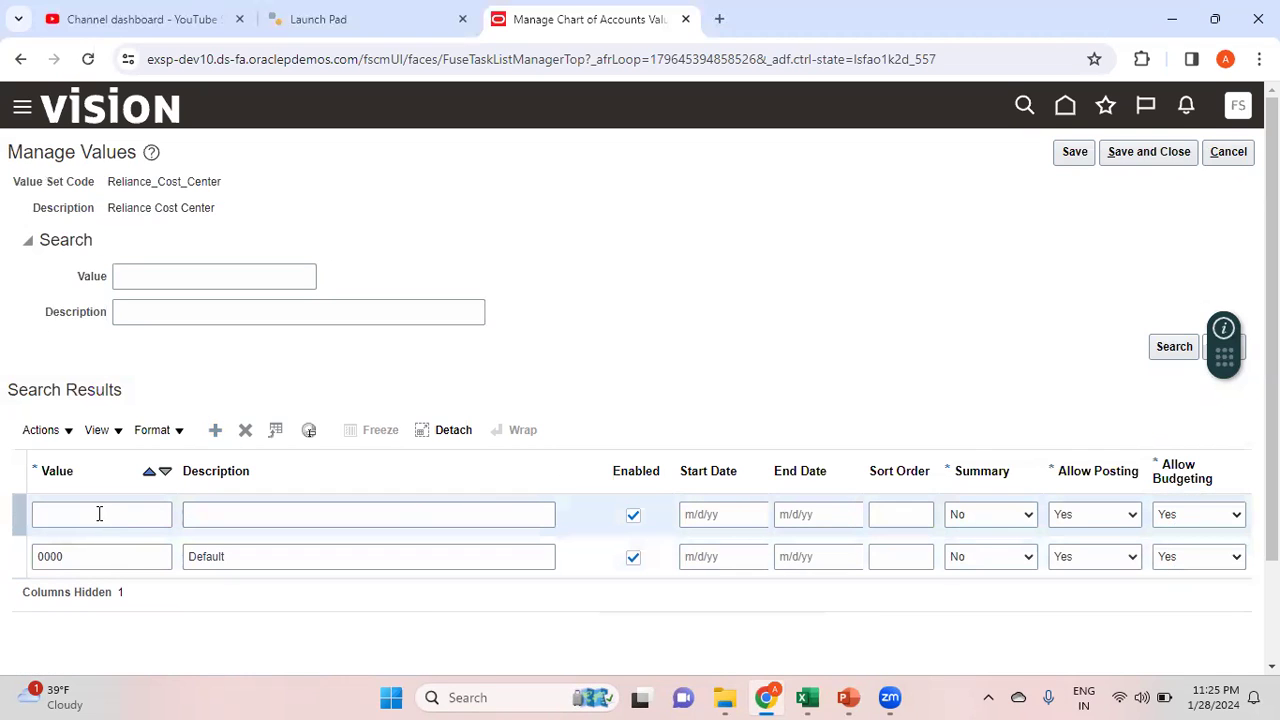
click(97, 512)
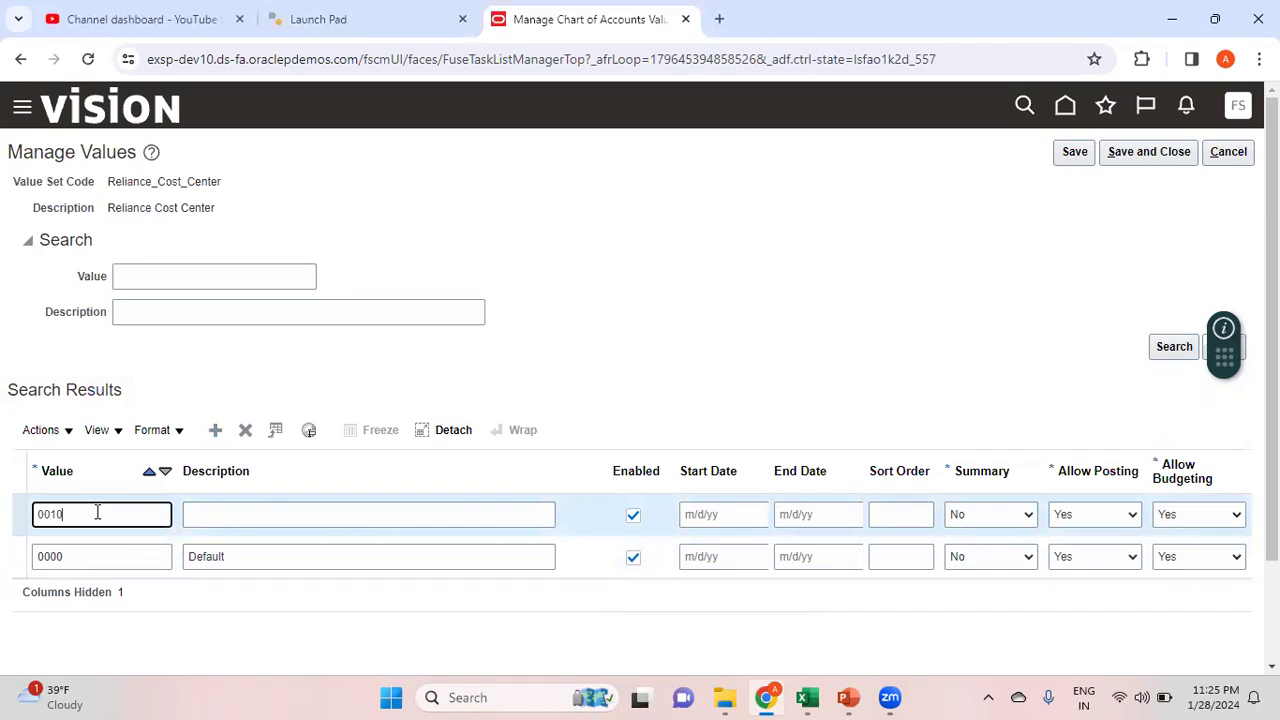
text(0010)
click(283, 510)
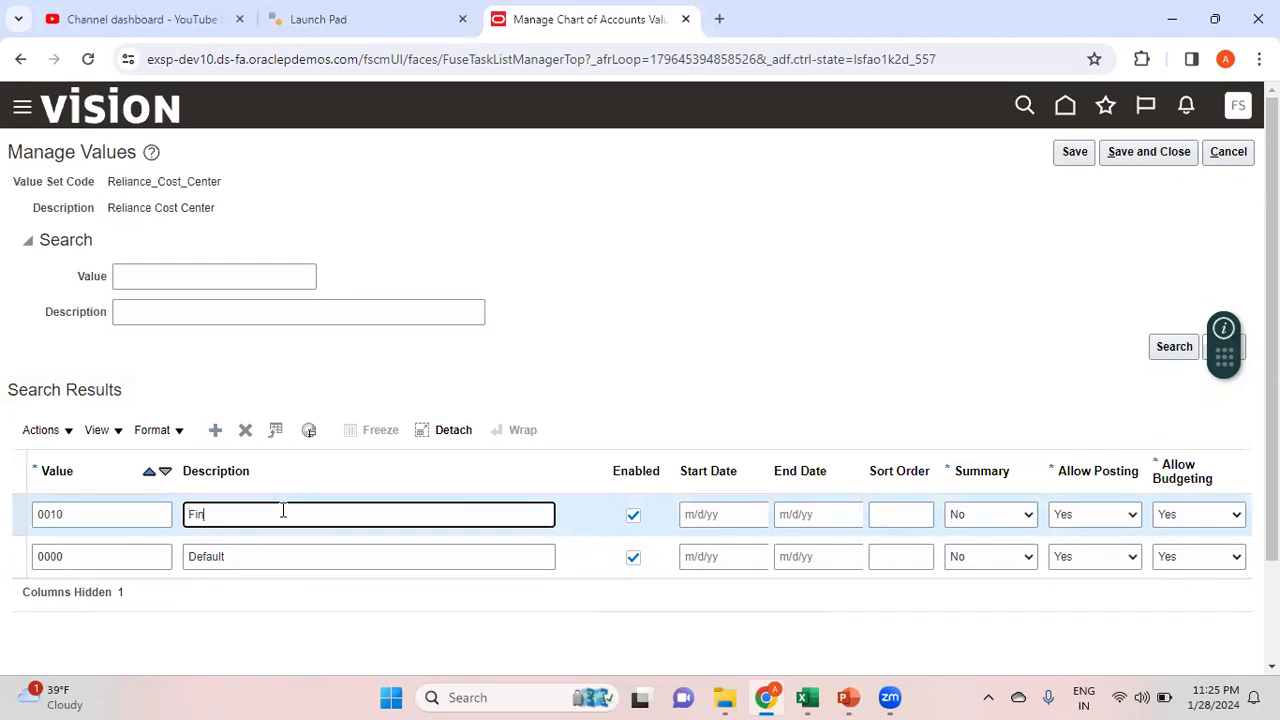
text(Finance Department)
Add cost center values 0020 Marketing Department and 0030 Sales Department
click(217, 433)
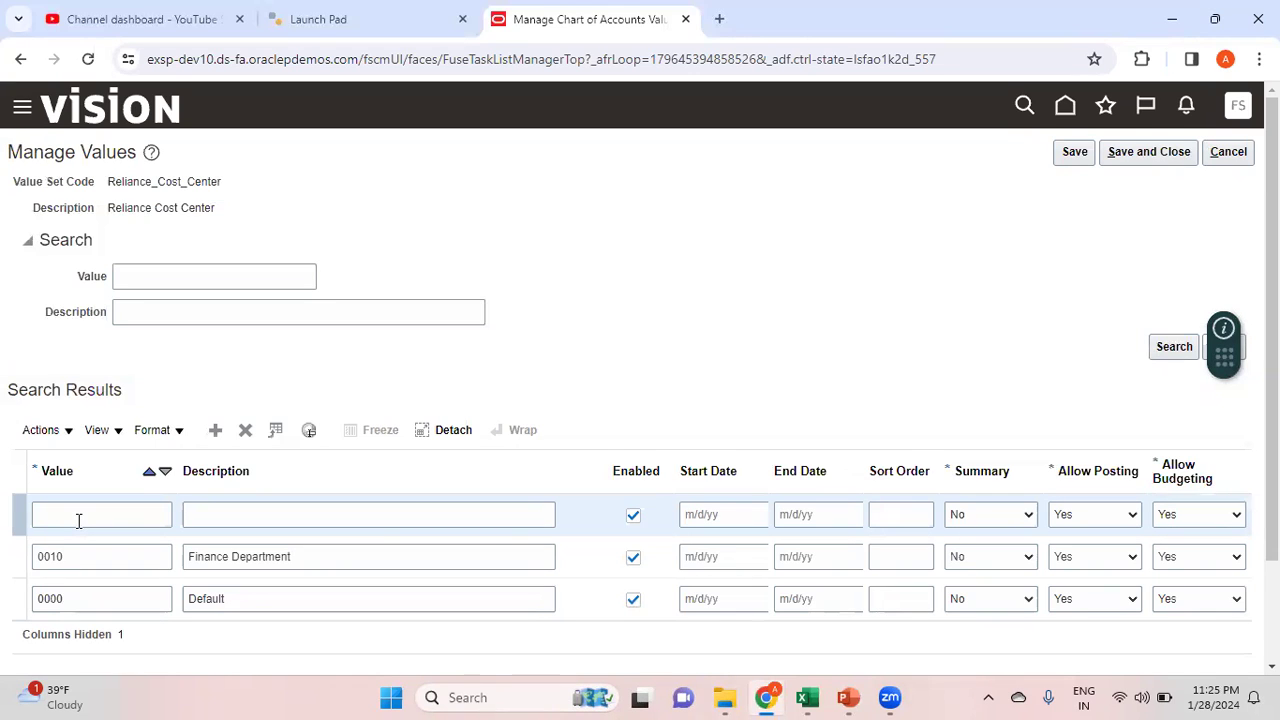
click(78, 520)
text(0020)
key(Tab)
text(Marketing Departmen)
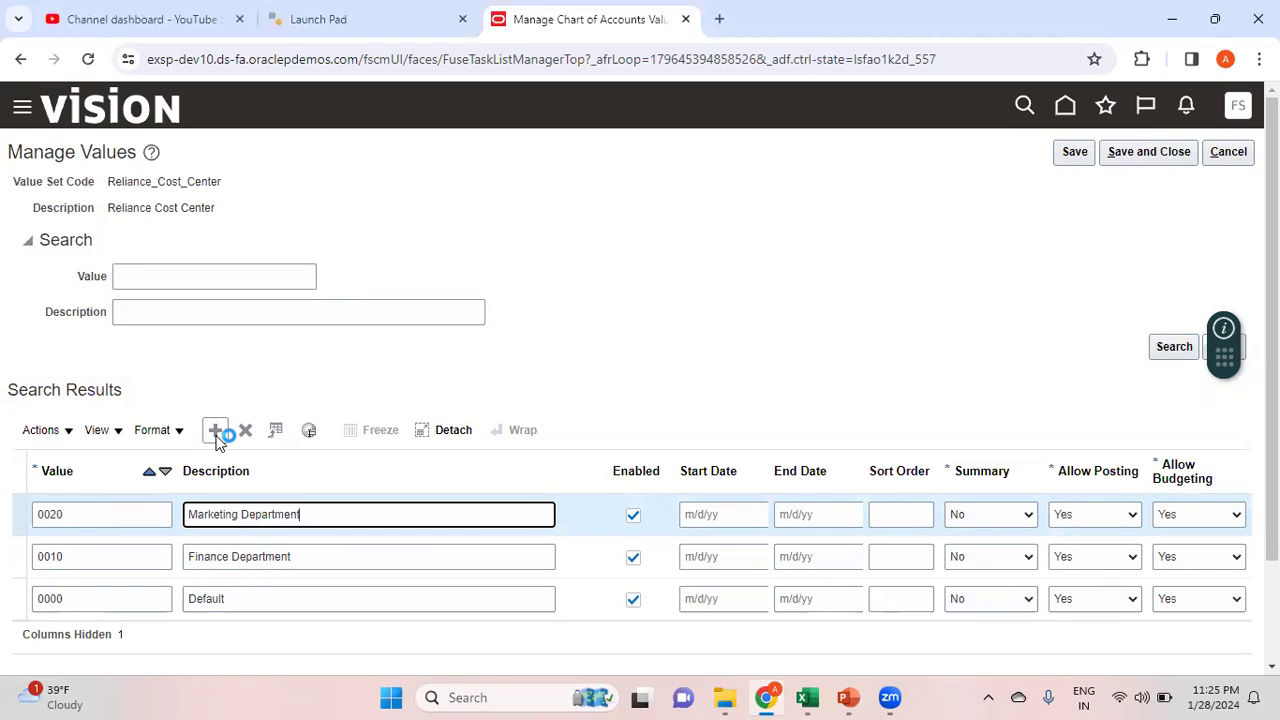
click(217, 432)
click(73, 516)
text(0030)
key(Tab)
text(Sale)
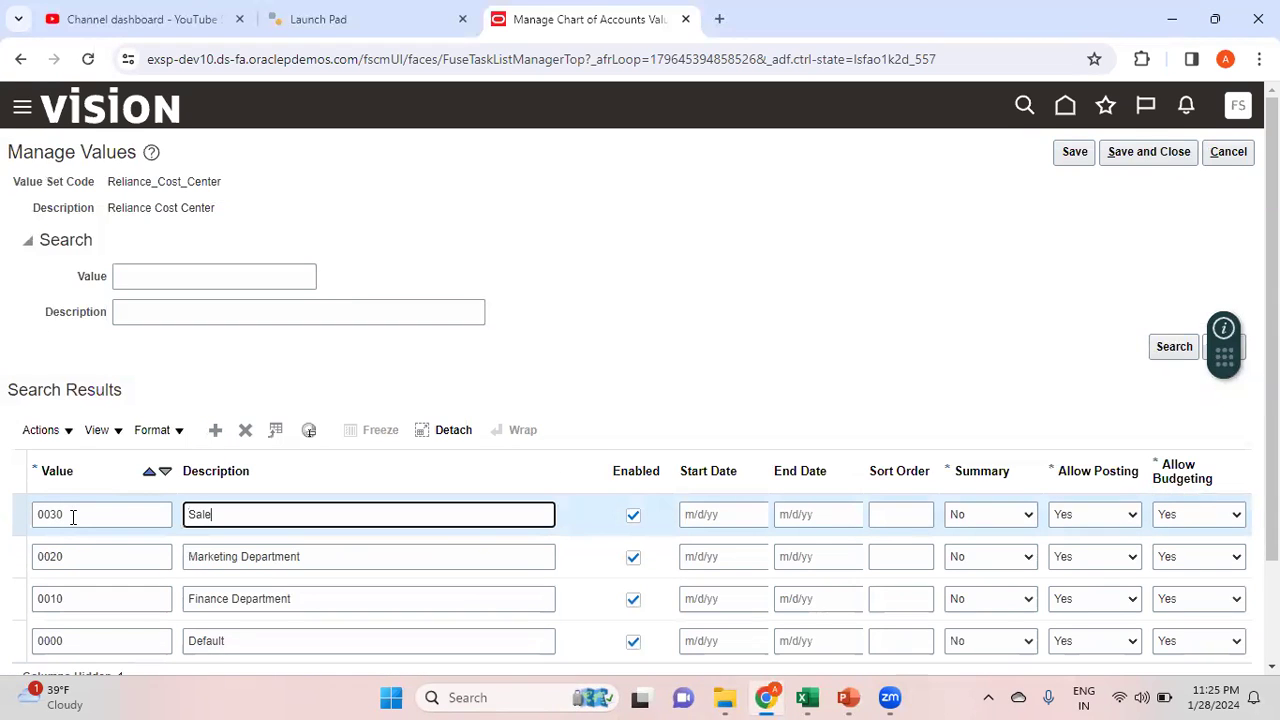
text(s Departmen)
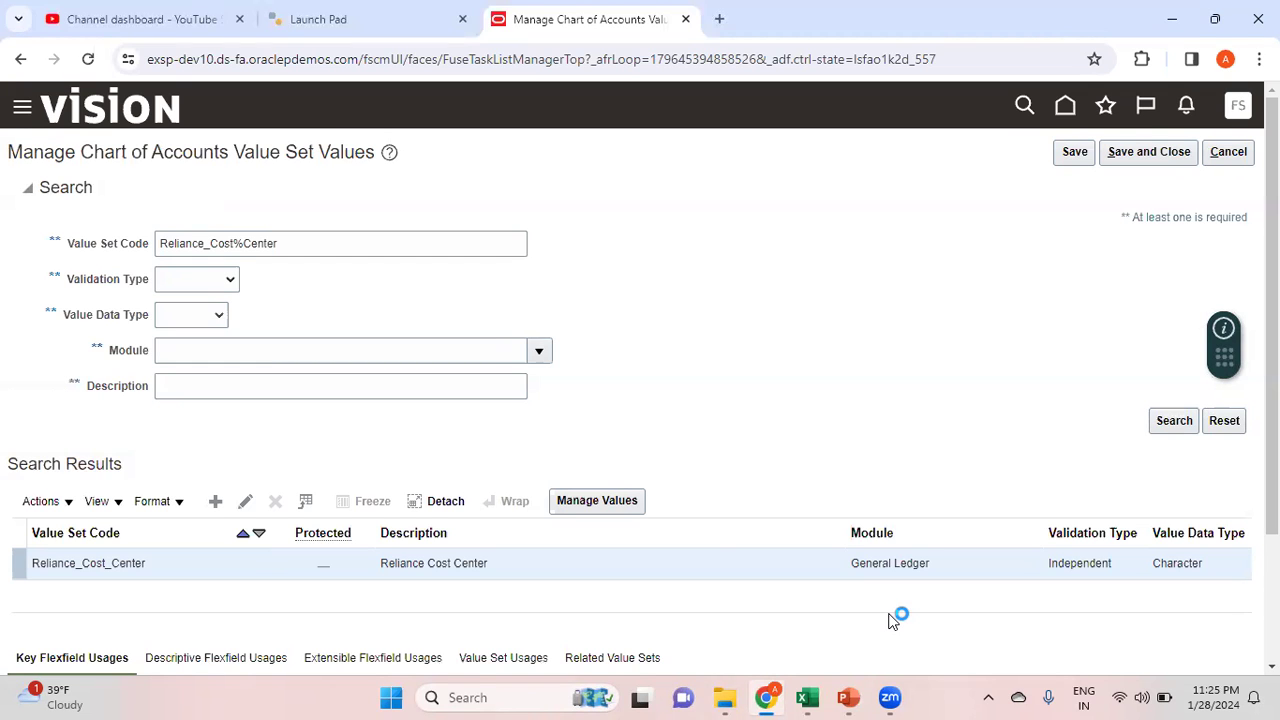
Check the value set names in the notes, then search Corp%Acc% and open Corporate Account's values
mouse_move(810, 697)
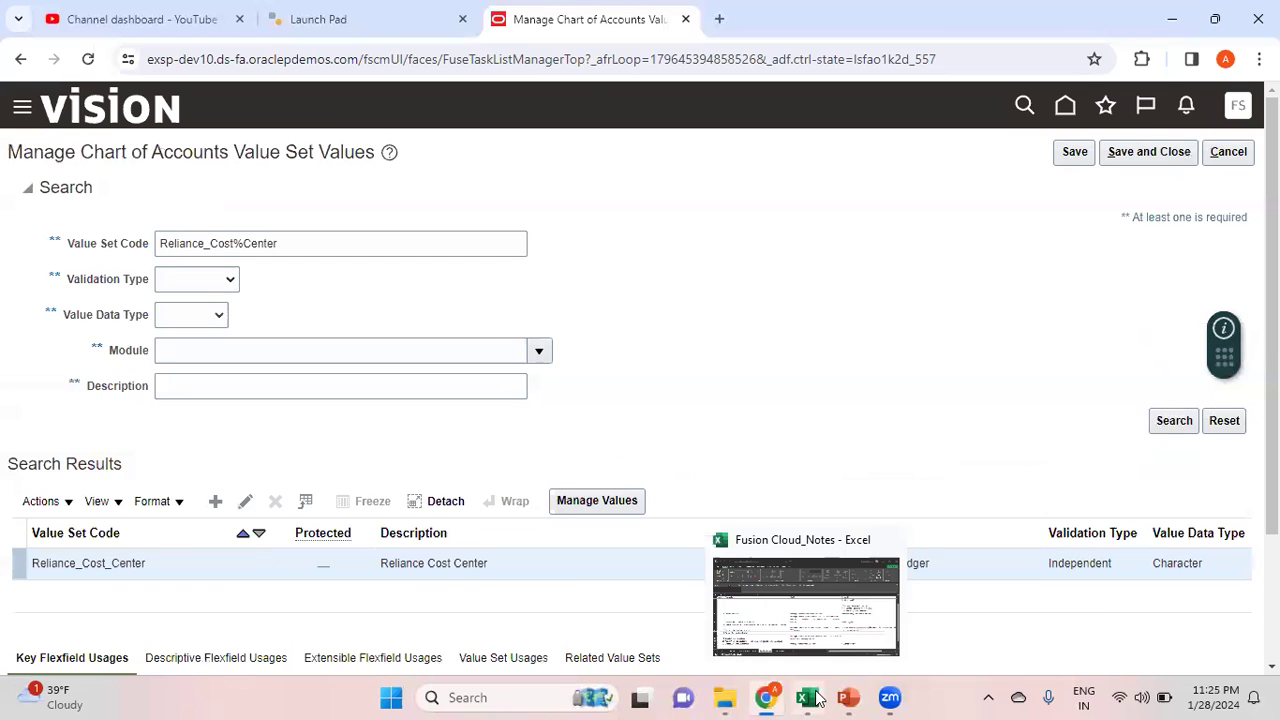
click(857, 655)
click(1040, 380)
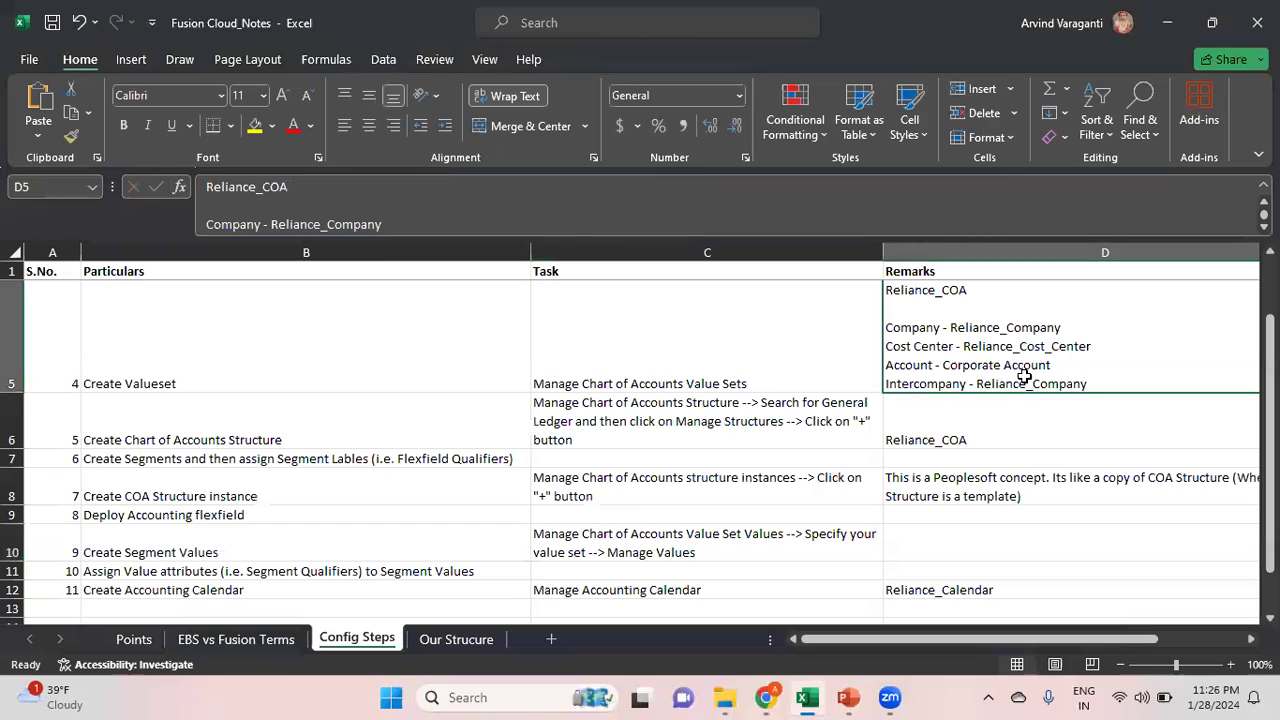
key(alt+Tab)
drag(306, 246, 5, 255)
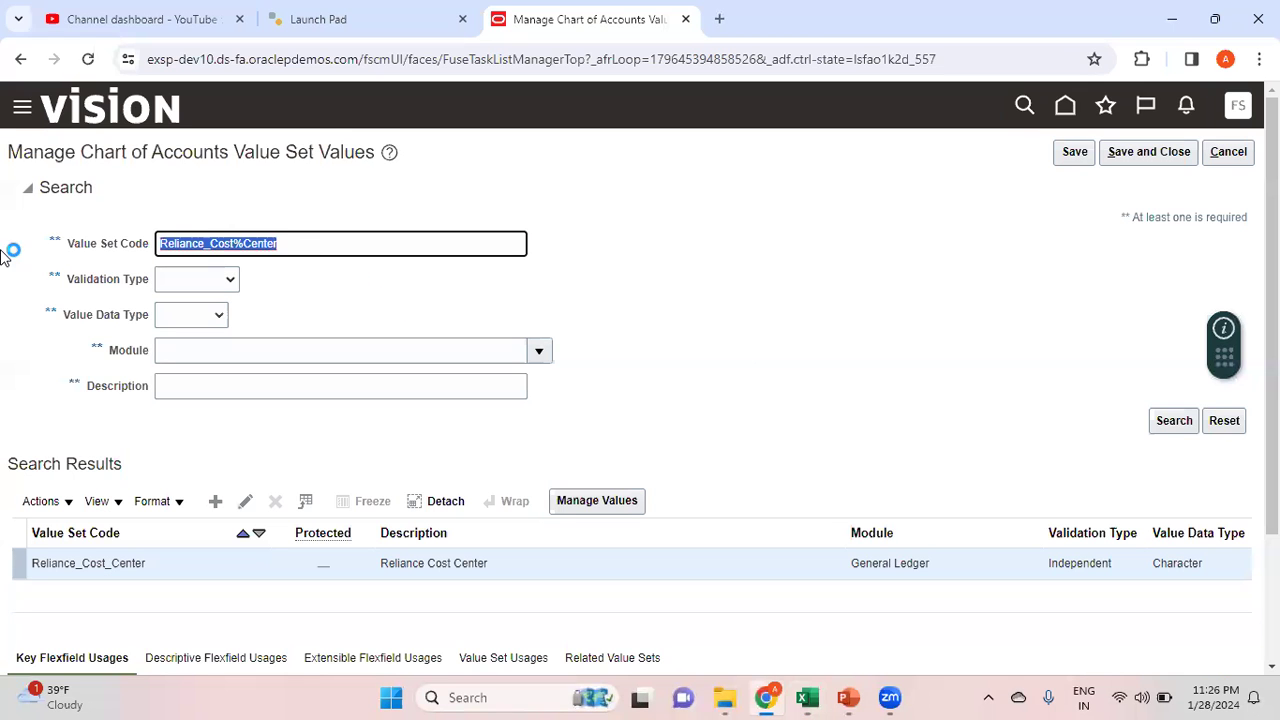
text(Corp%Acc%)
click(1175, 420)
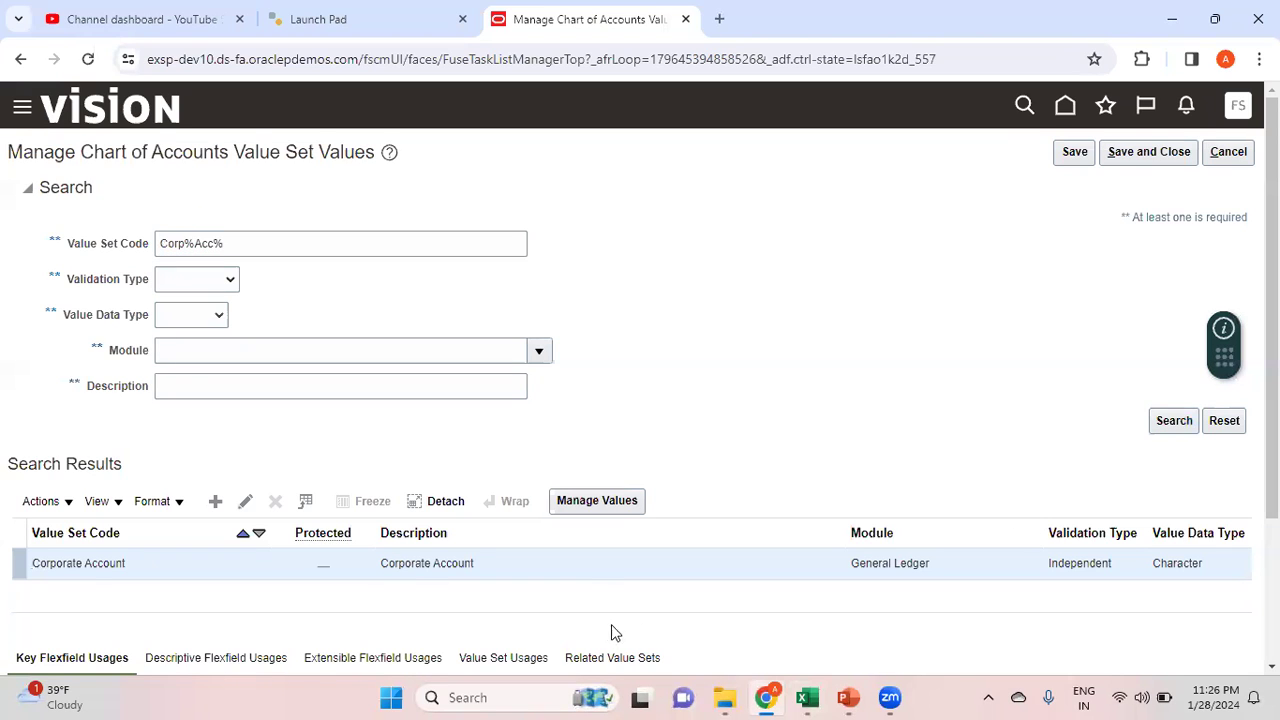
click(628, 505)
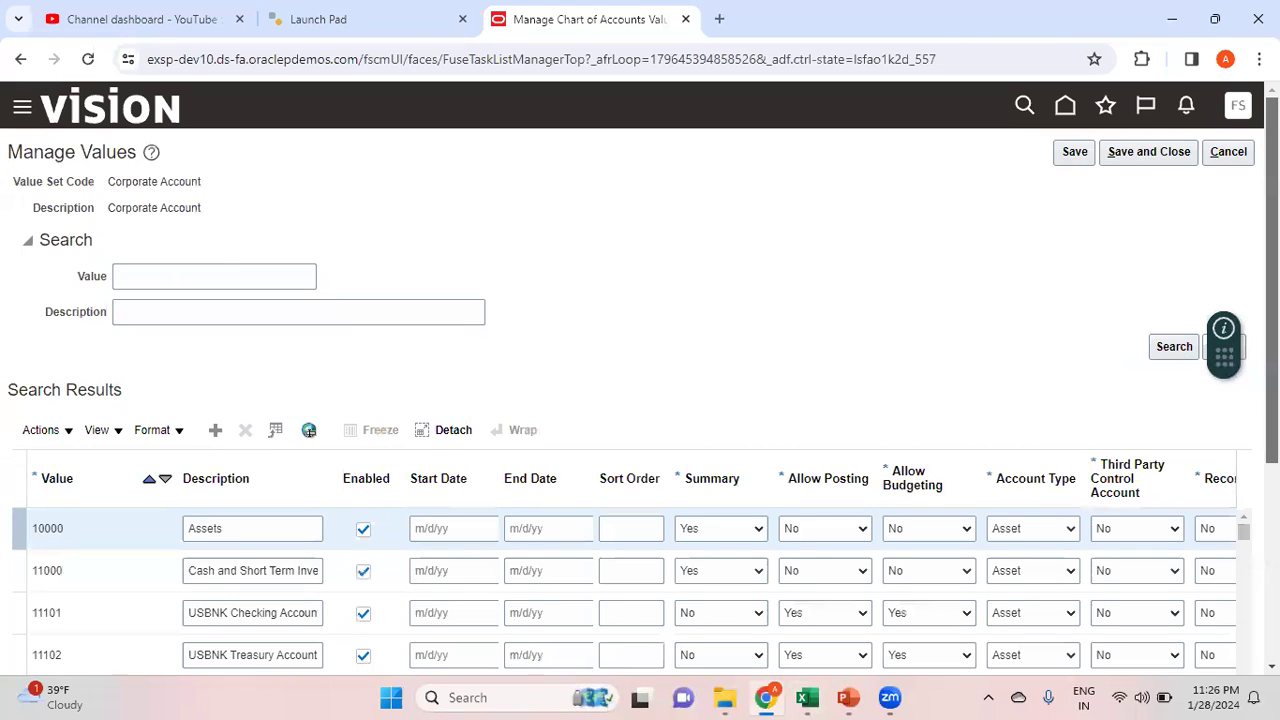
Check the assign segment qualifiers step in the Excel notes
scroll(1137, 369, down, 3)
scroll(640, 400, up, 3)
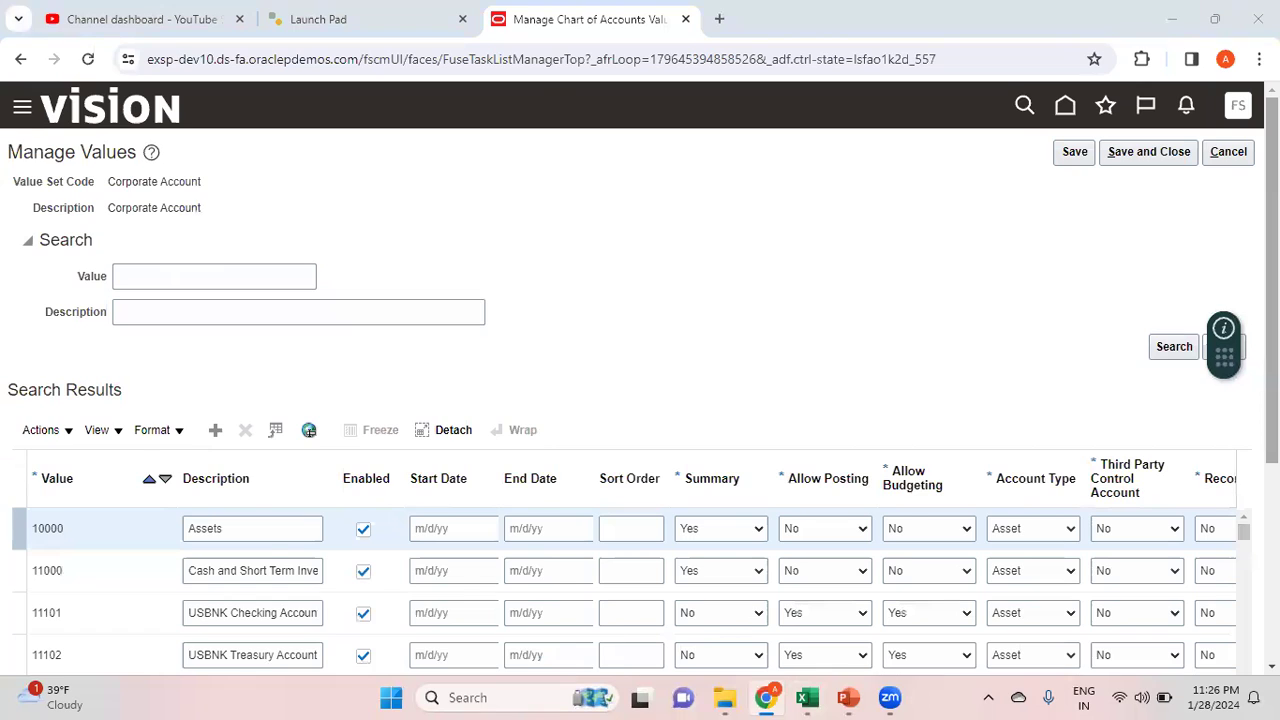
key(alt+Tab)
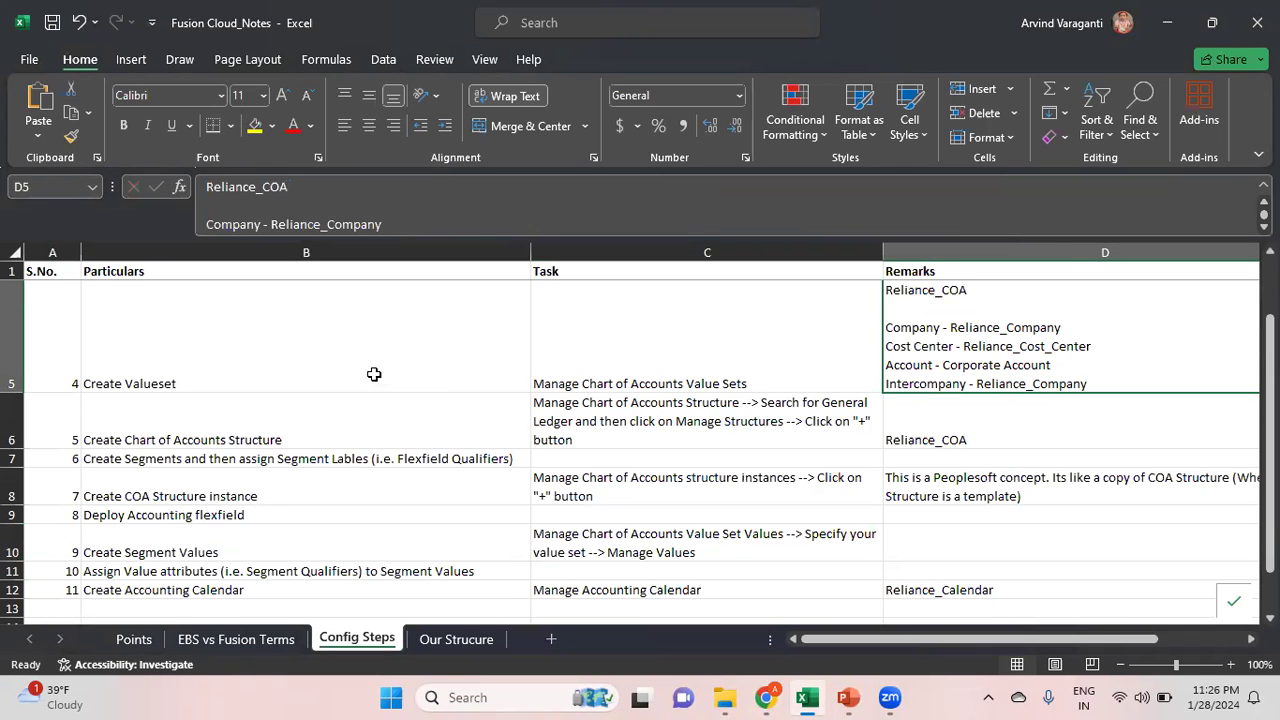
click(353, 544)
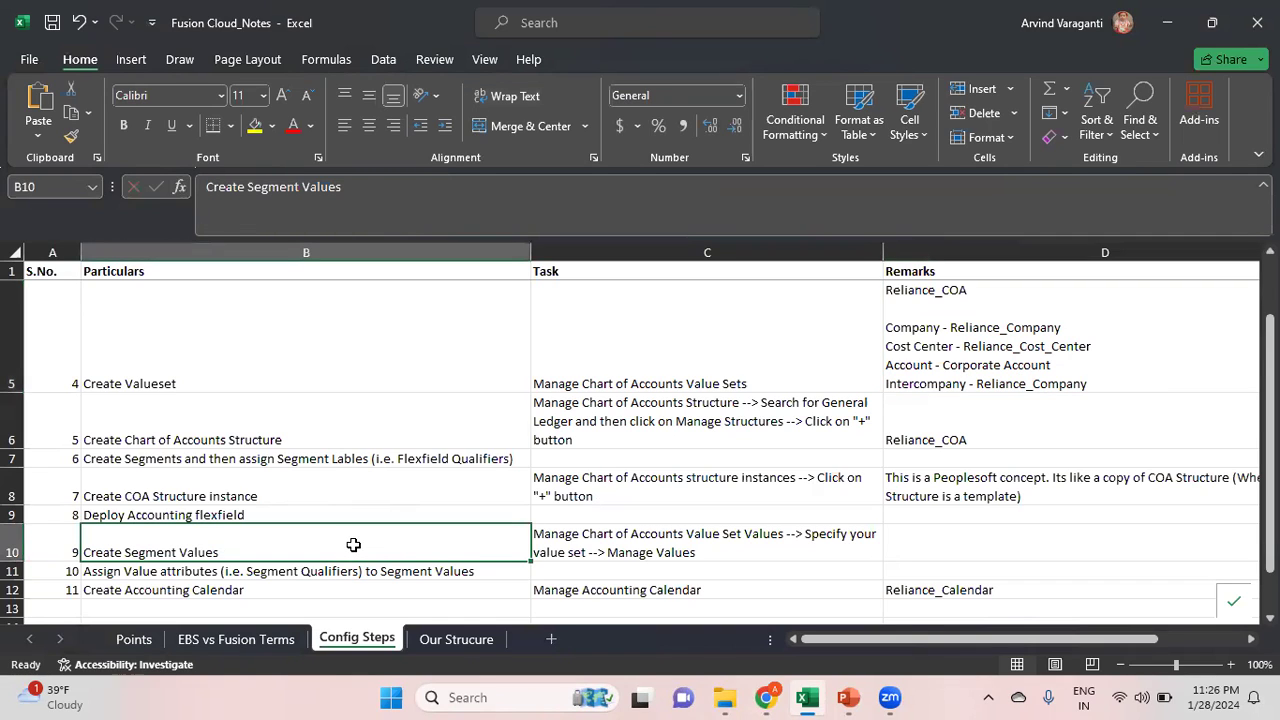
key(Down)
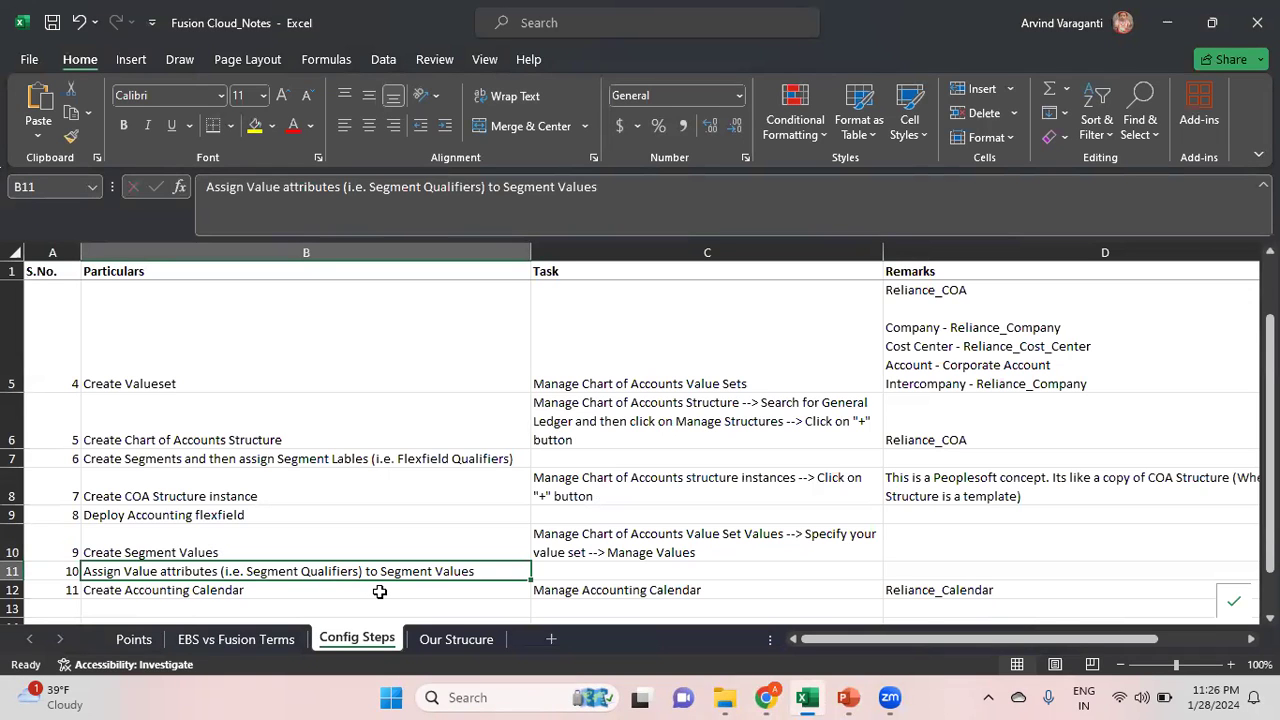
key(alt+Tab)
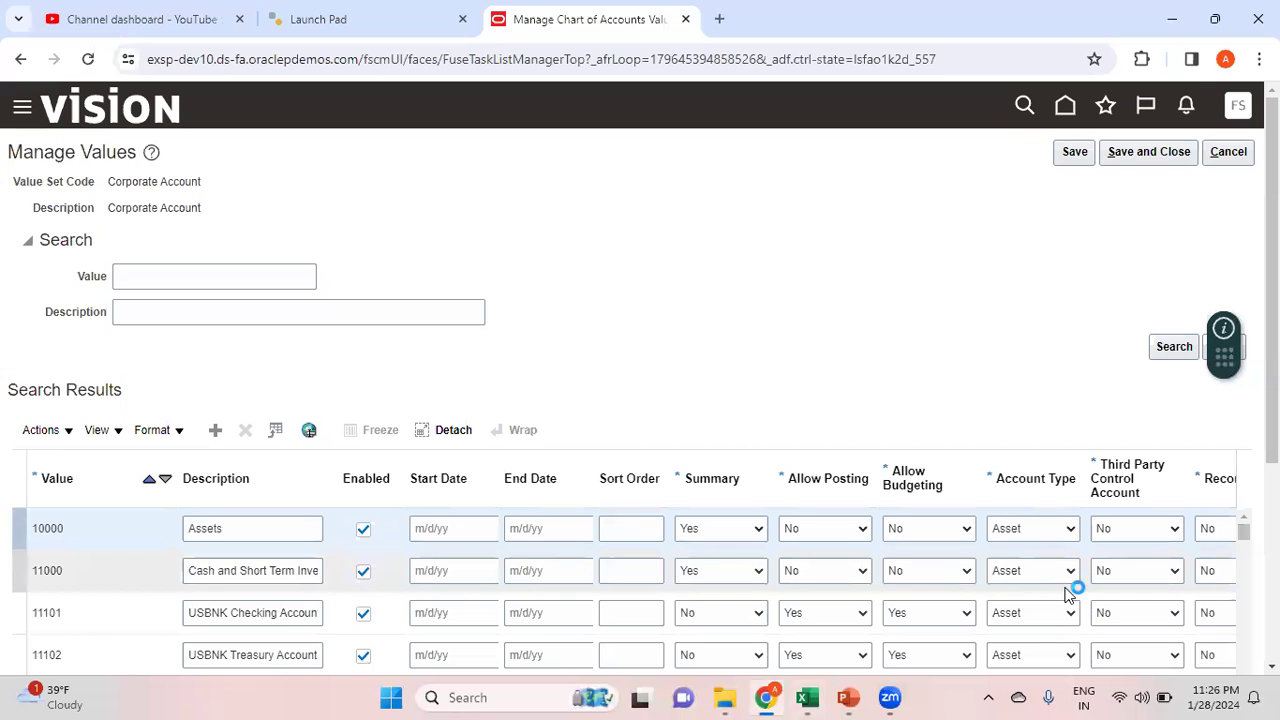
Inspect the Corporate Account values' attribute columns, such as account type and posting, then return to the notes
scroll(640, 400, down, 1)
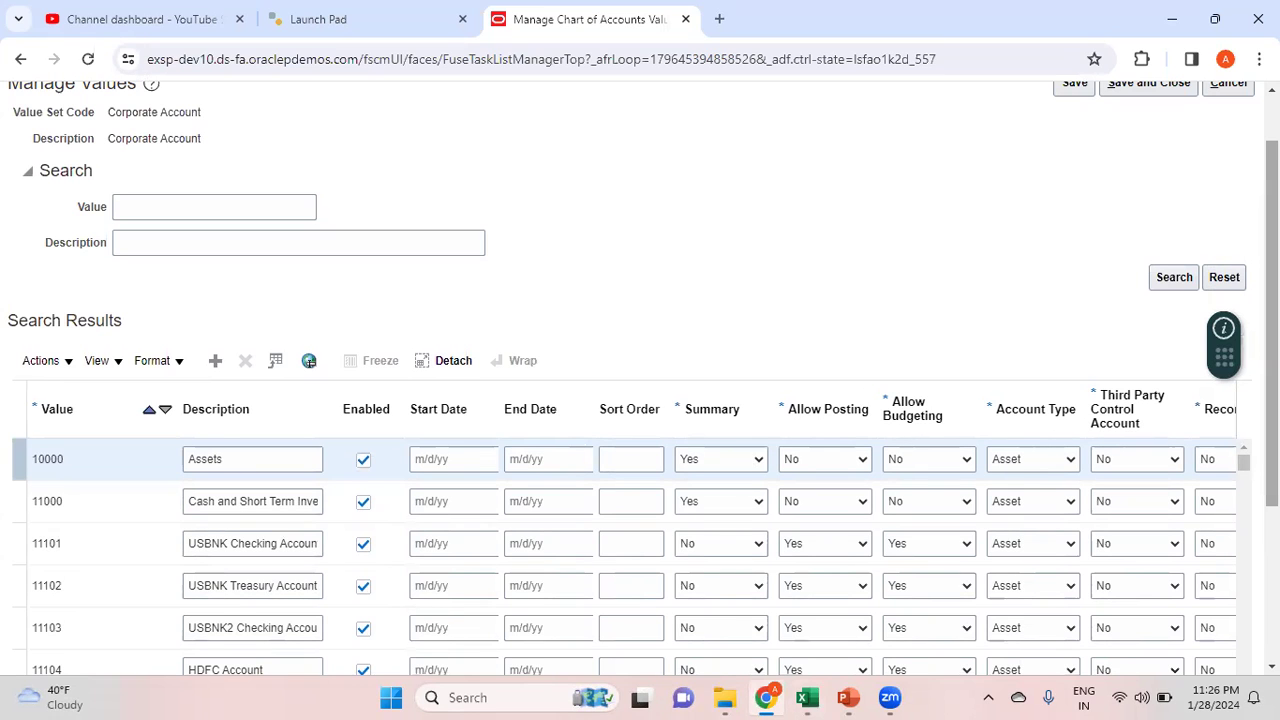
scroll(640, 400, down, 3)
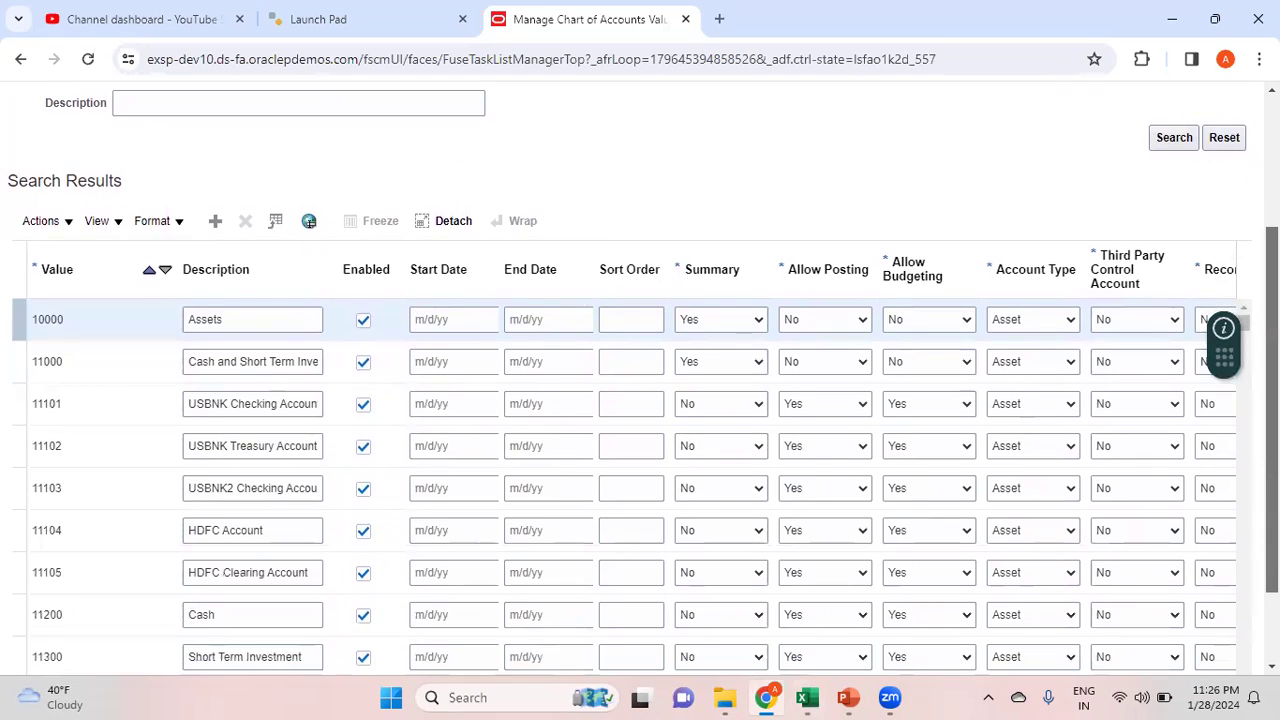
scroll(480, 417, up, 2)
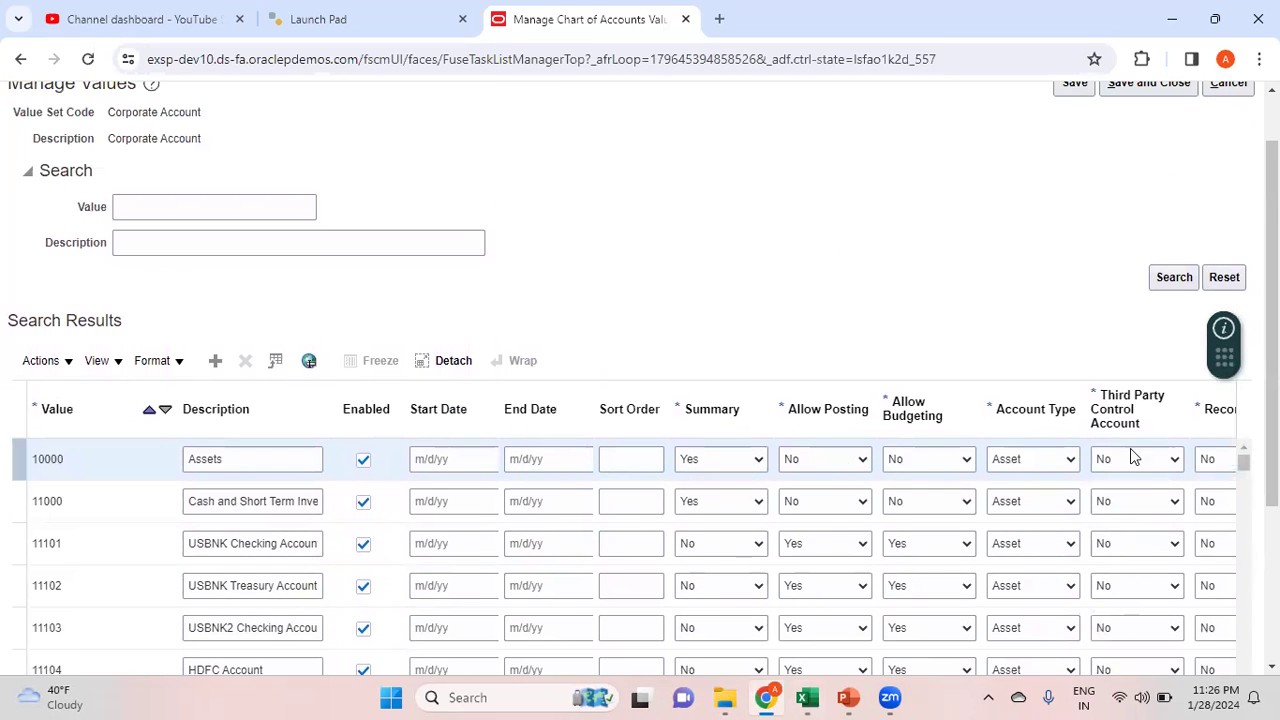
scroll(630, 400, down, 3)
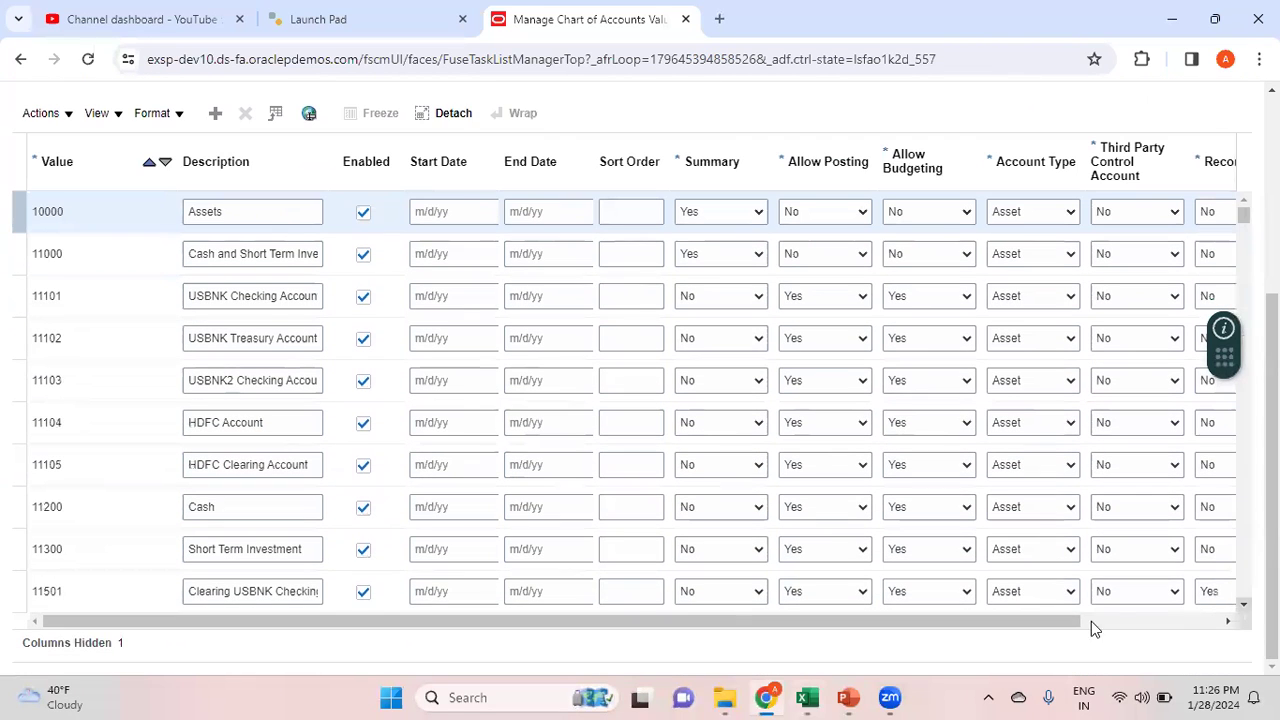
drag(1003, 622, 1168, 617)
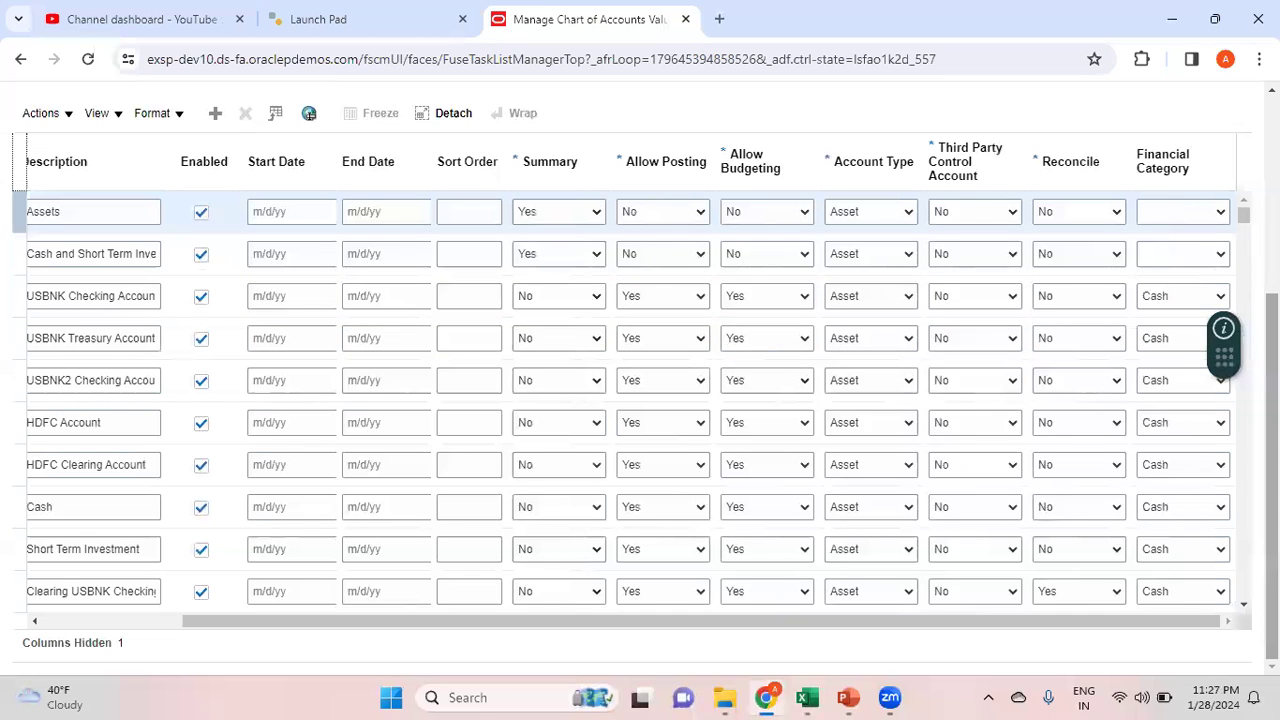
scroll(640, 400, up, 3)
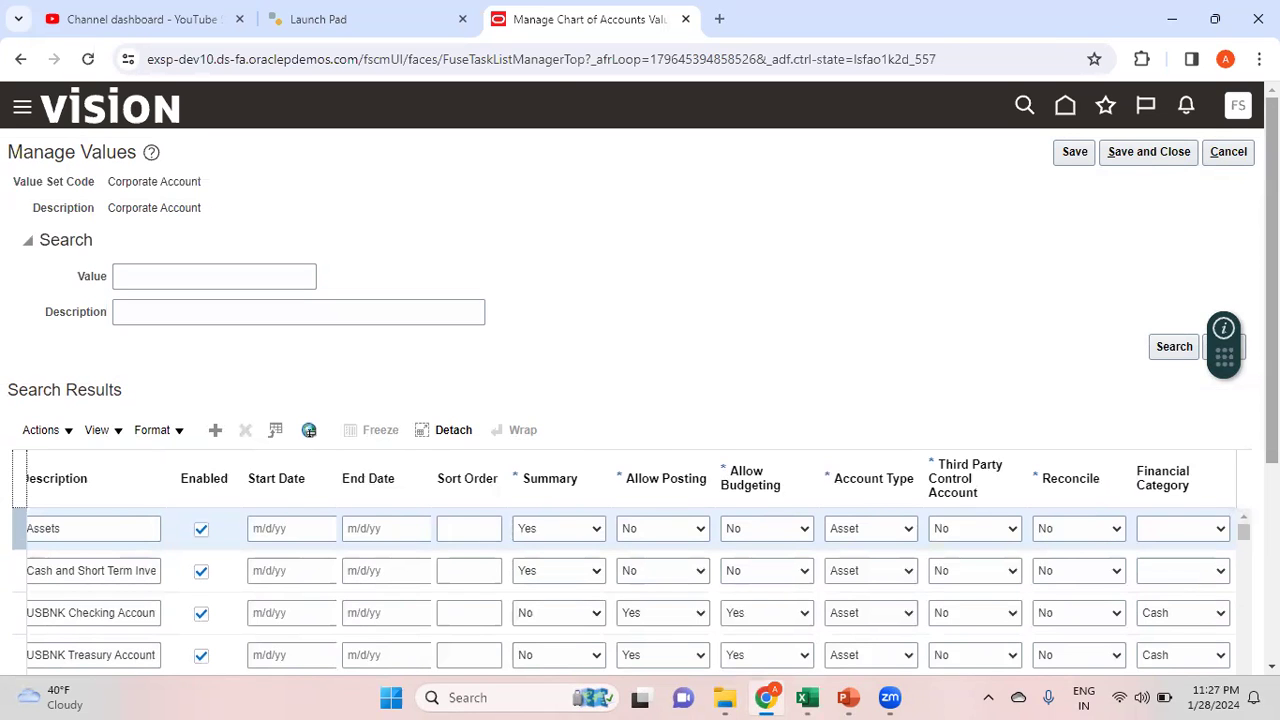
key(alt+Tab)
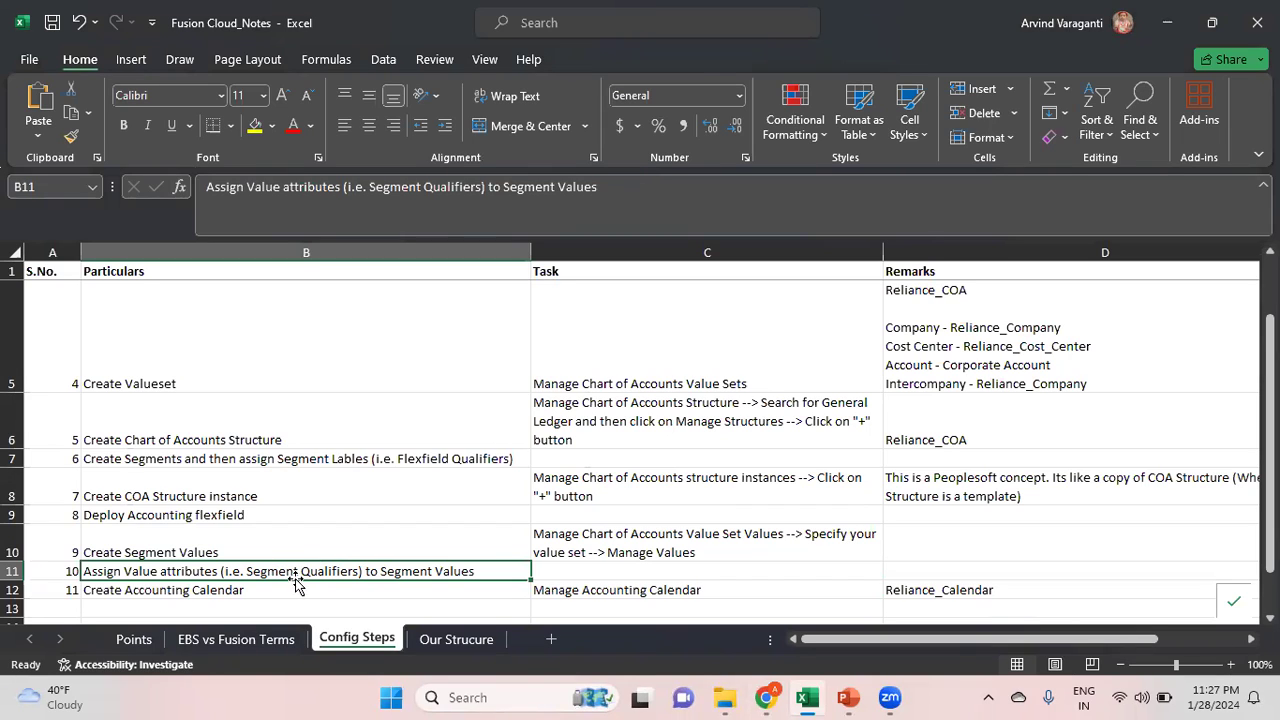
click(246, 591)
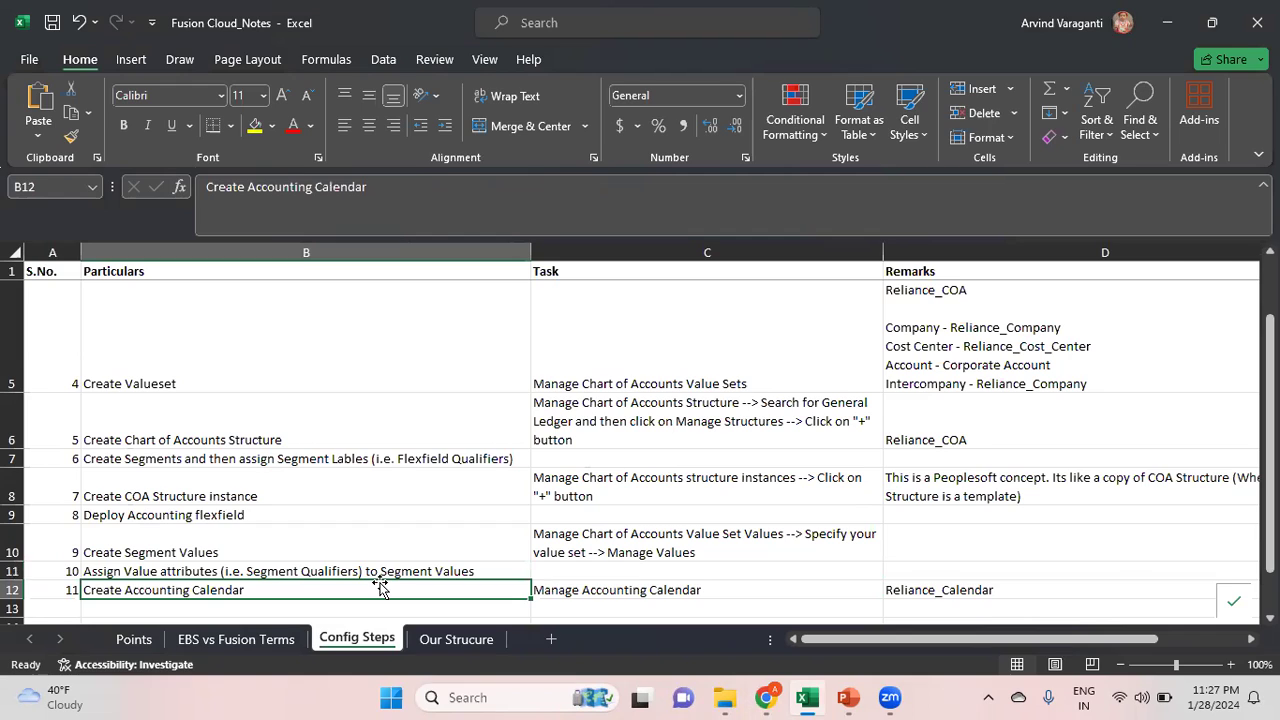
key(alt+Tab)
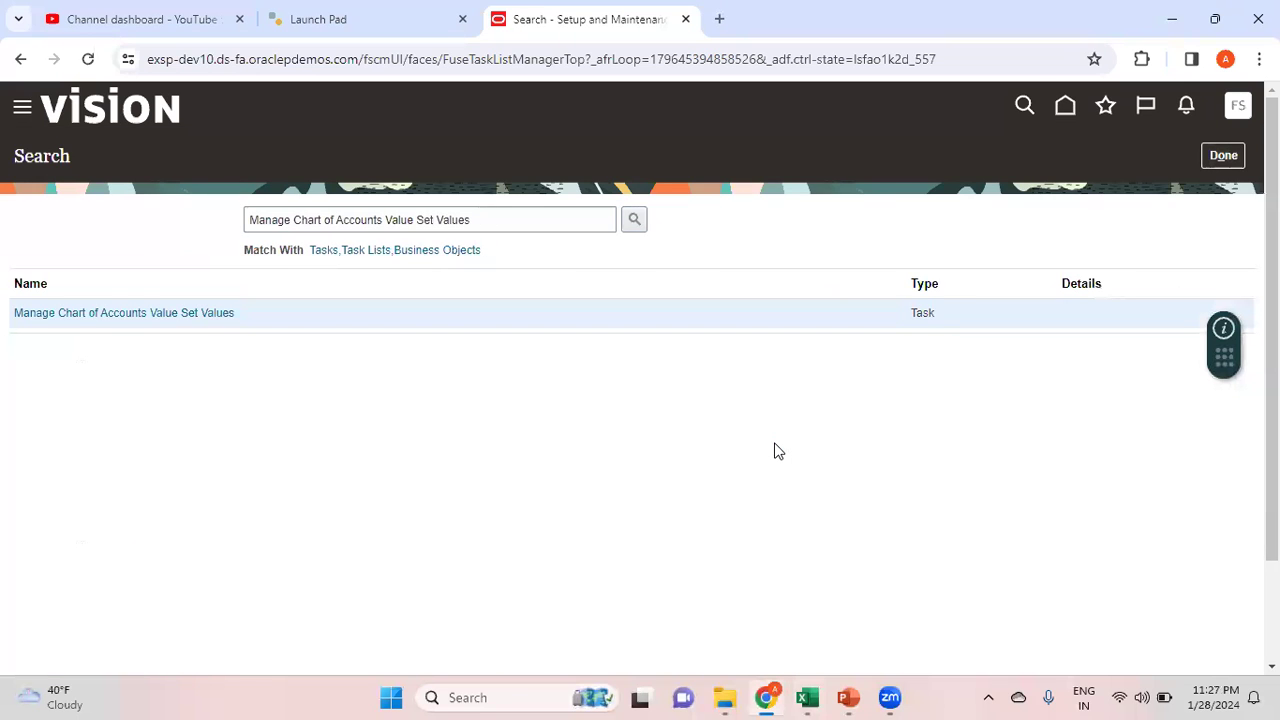
key(alt+Tab)
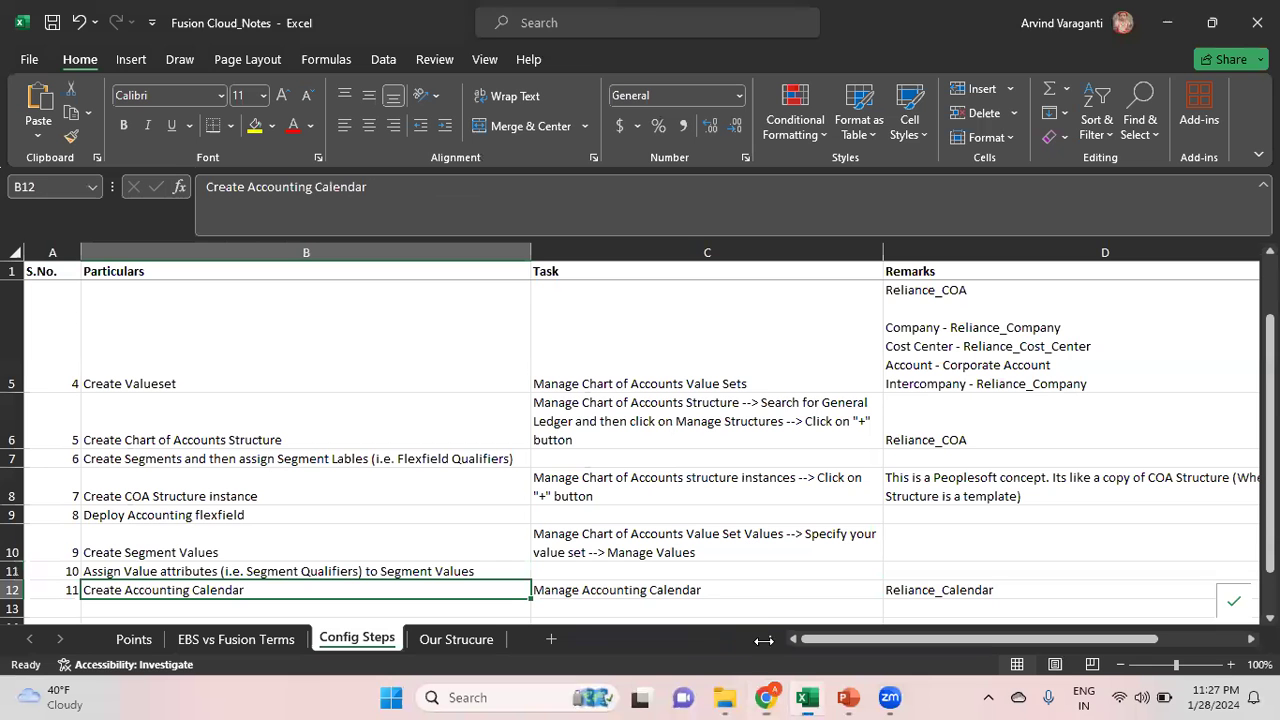
click(678, 590)
Search the task list for 'Manage Accounting Calendar' and open the Manage Accounting Calendars task
triple_click(352, 205)
key(ctrl+c)
key(alt+Tab)
drag(483, 219, 336, 220)
drag(115, 202, 23, 189)
key(ctrl+v)
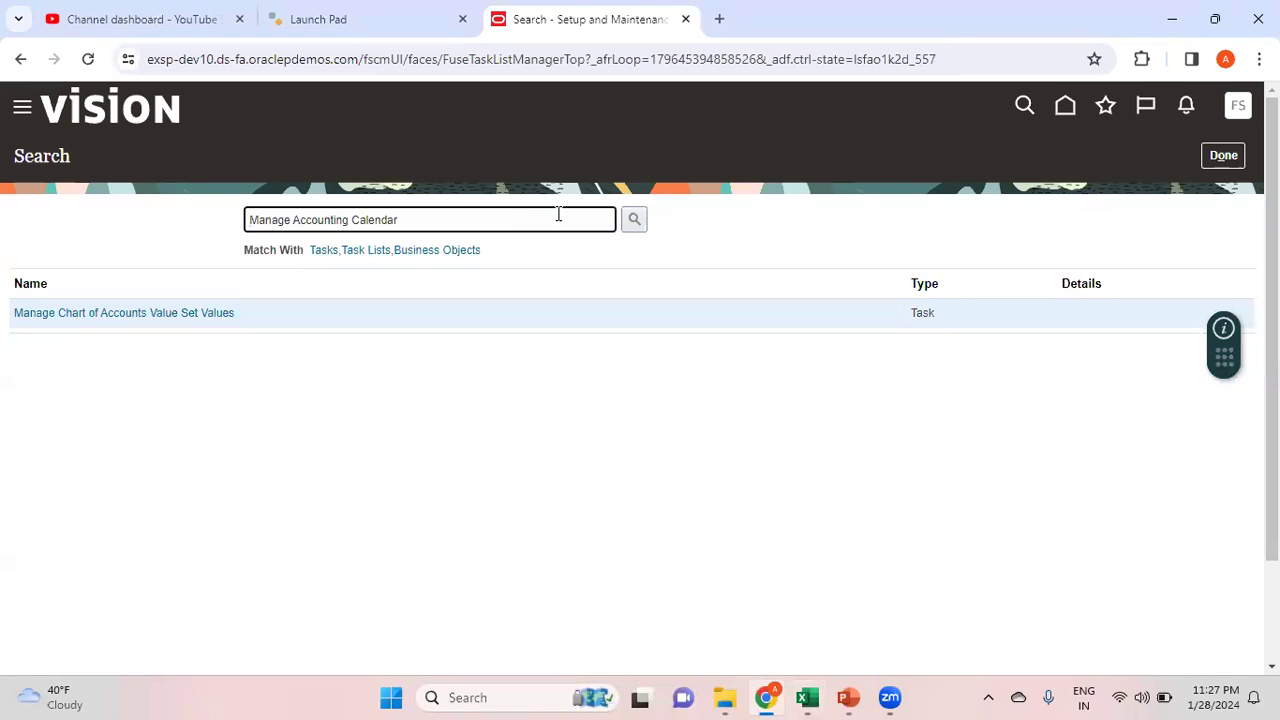
click(636, 226)
click(150, 313)
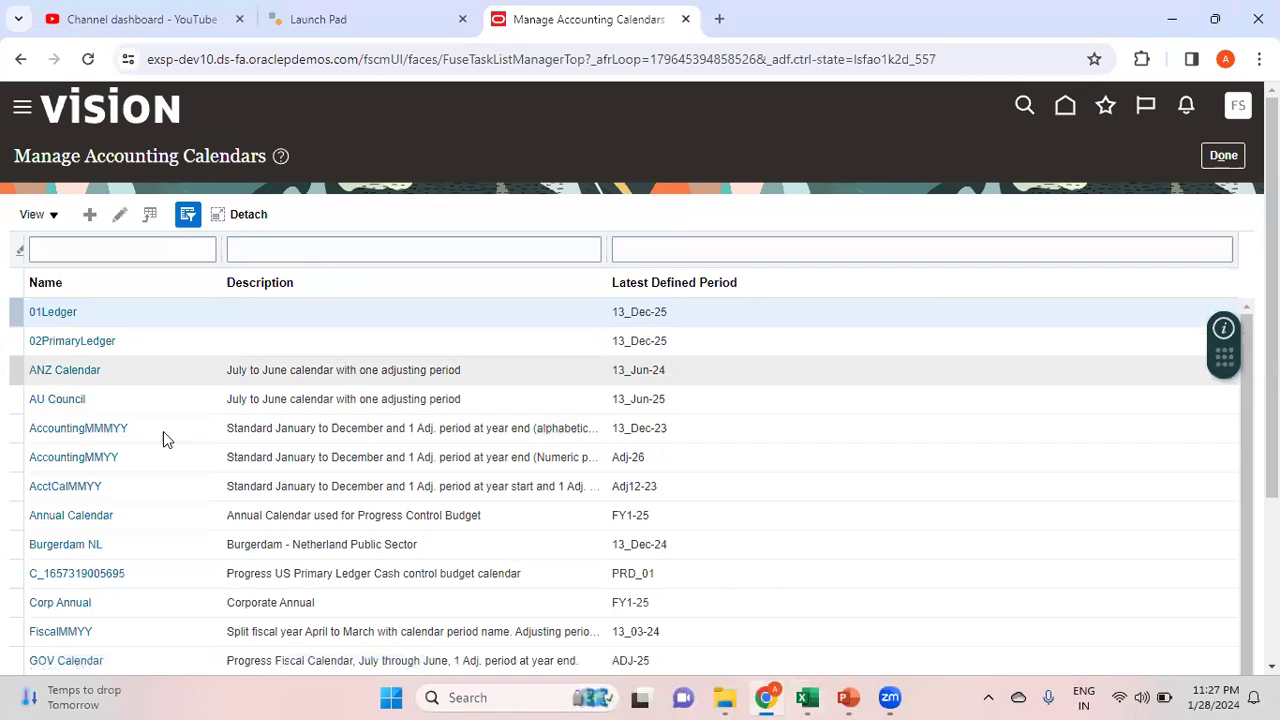
Create a new accounting calendar and begin naming it 'Reliance Ca'
scroll(166, 437, down, 2)
scroll(157, 300, down, 2)
scroll(157, 238, up, 4)
click(92, 217)
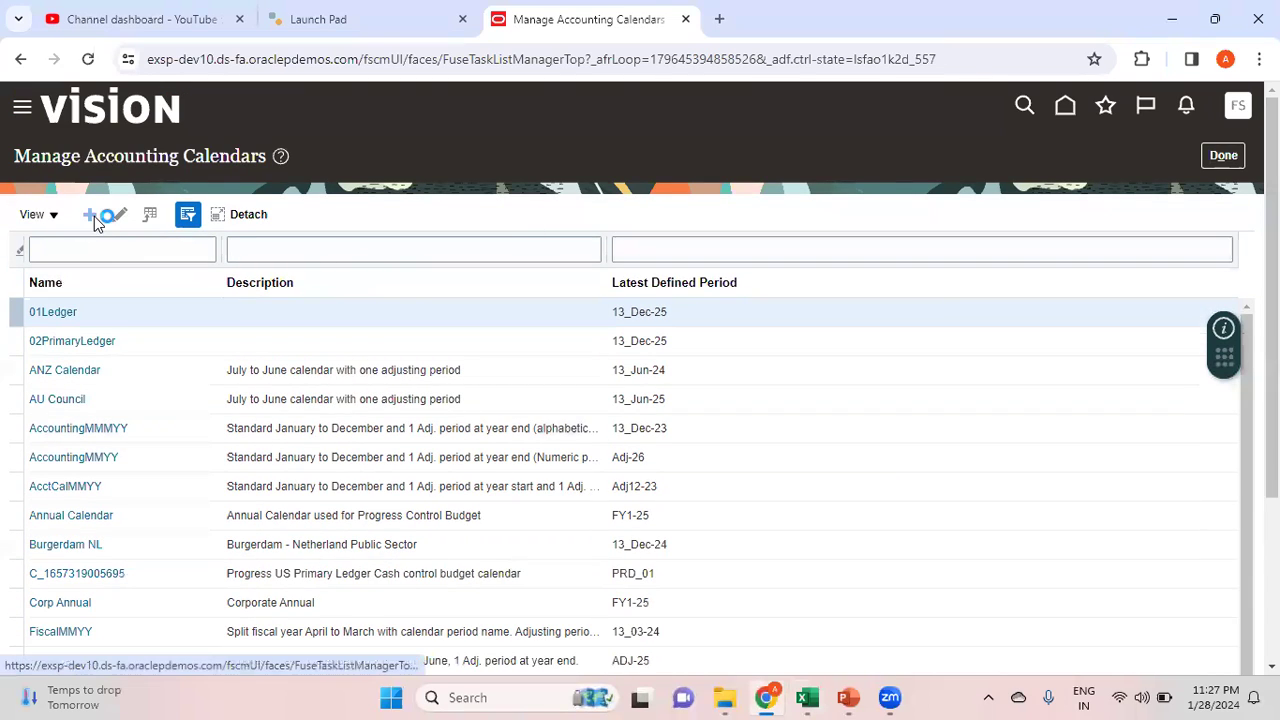
click(372, 231)
text(Reliance Calend)
Describe the calendar as 'Reliance Accounting Calendar' with a start date of 1/1/24
key(Tab)
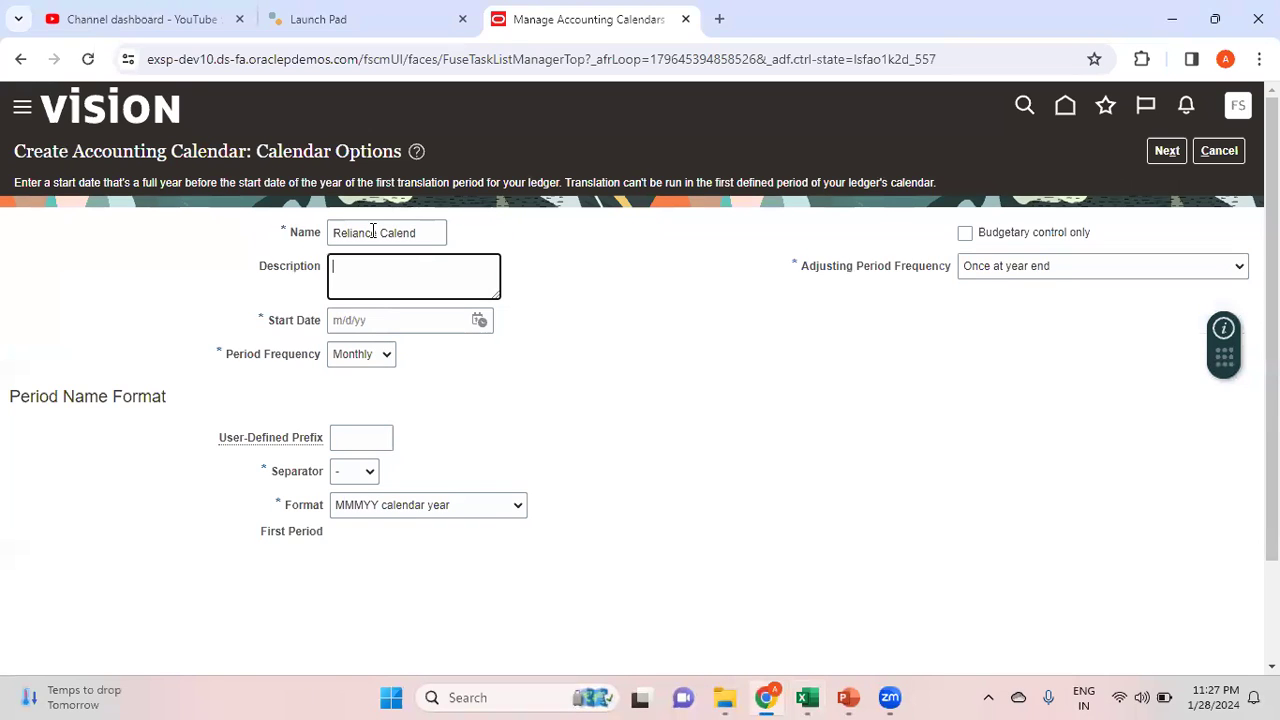
click(437, 232)
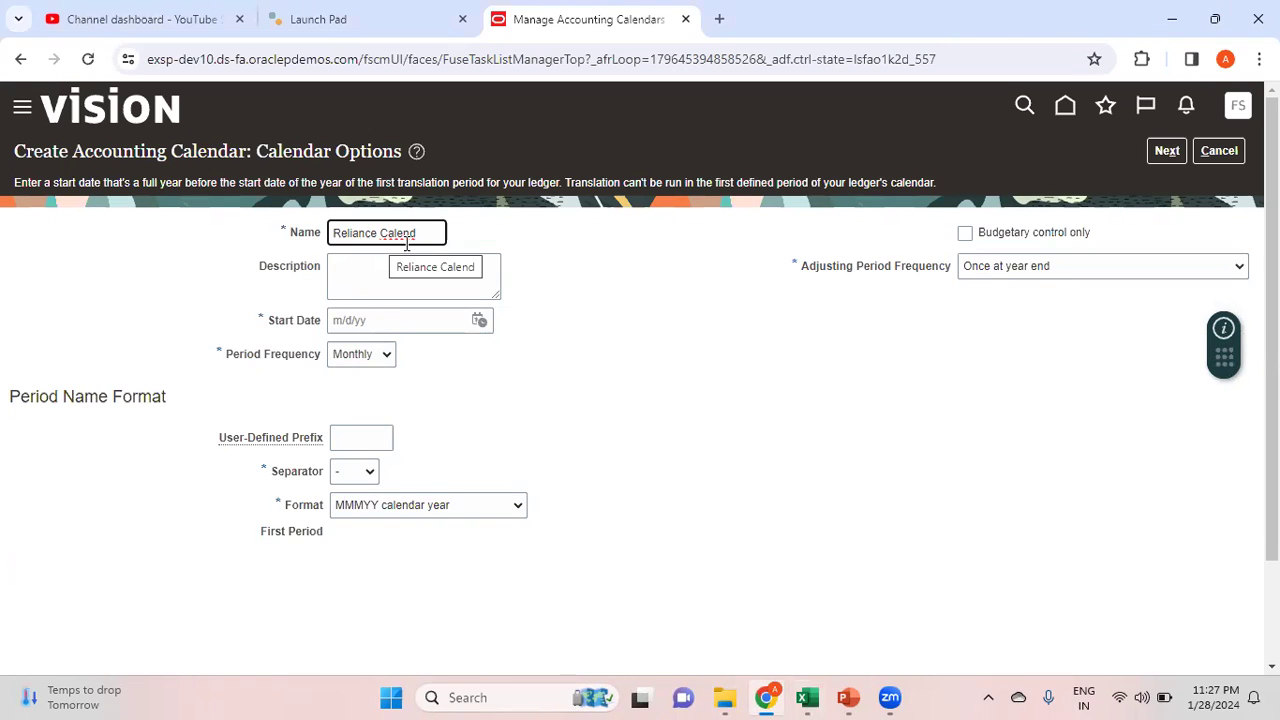
click(346, 279)
text(Reliance Accounting Calendar)
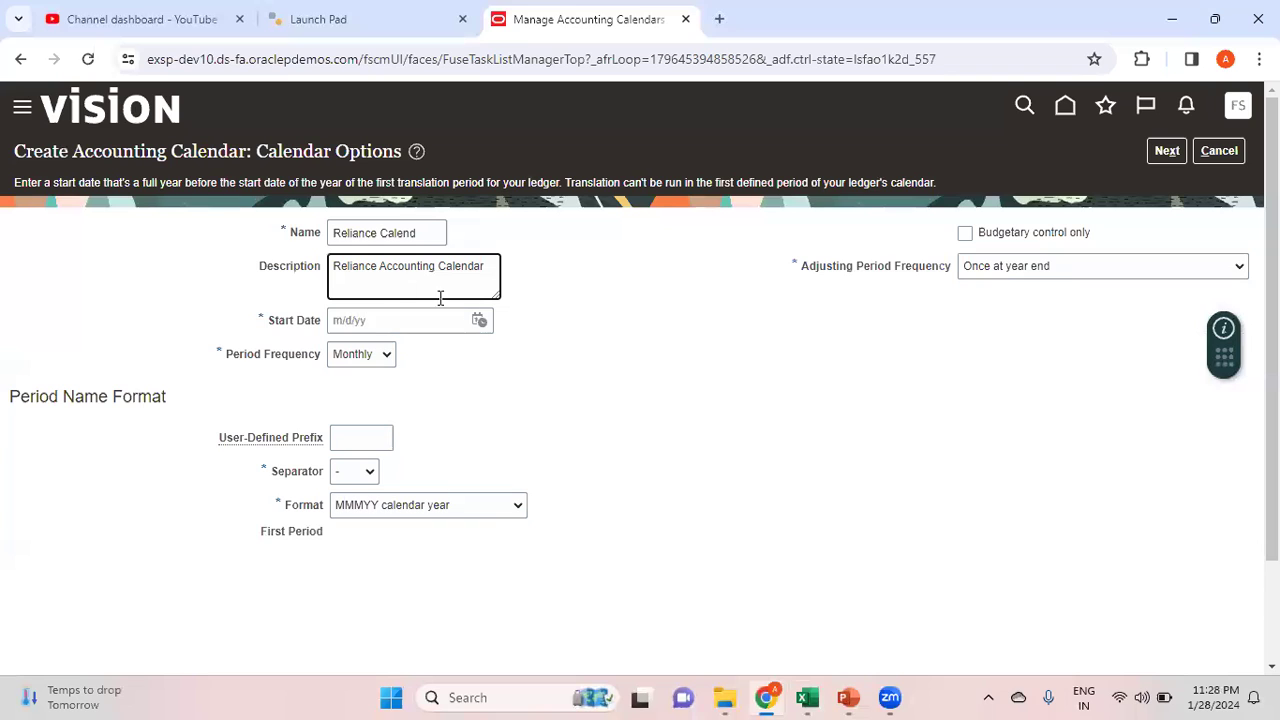
click(478, 322)
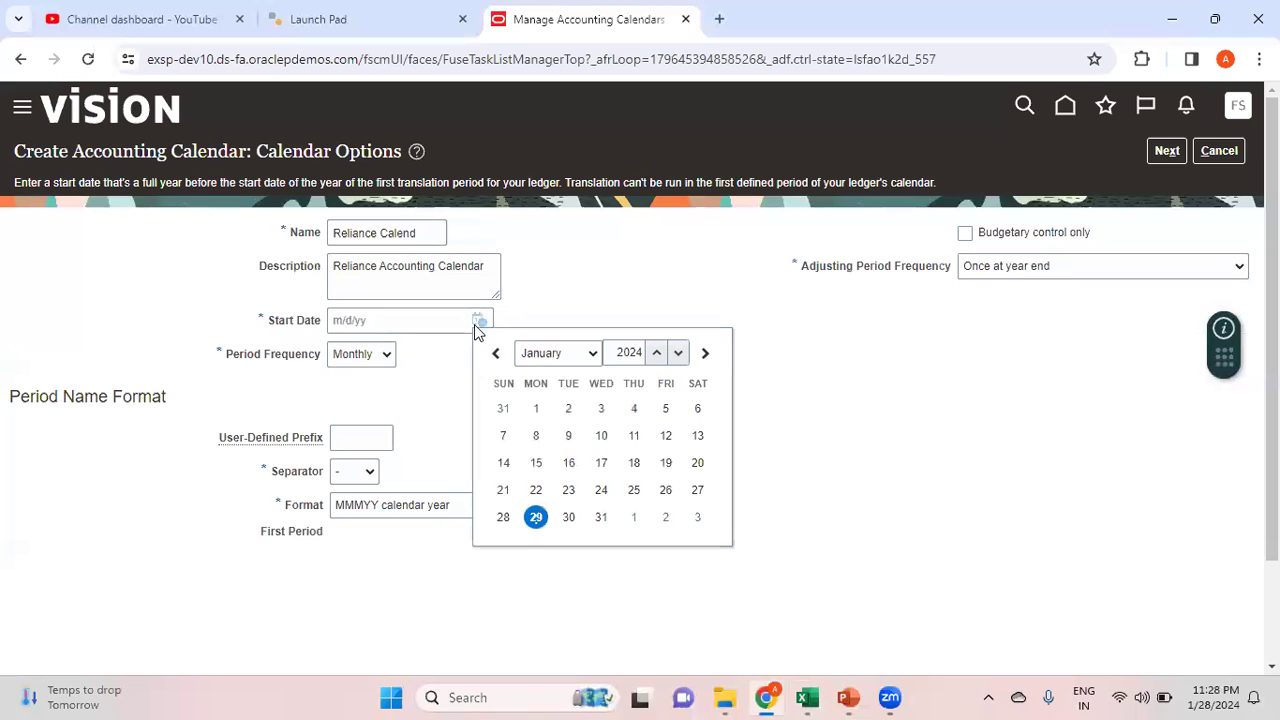
click(537, 408)
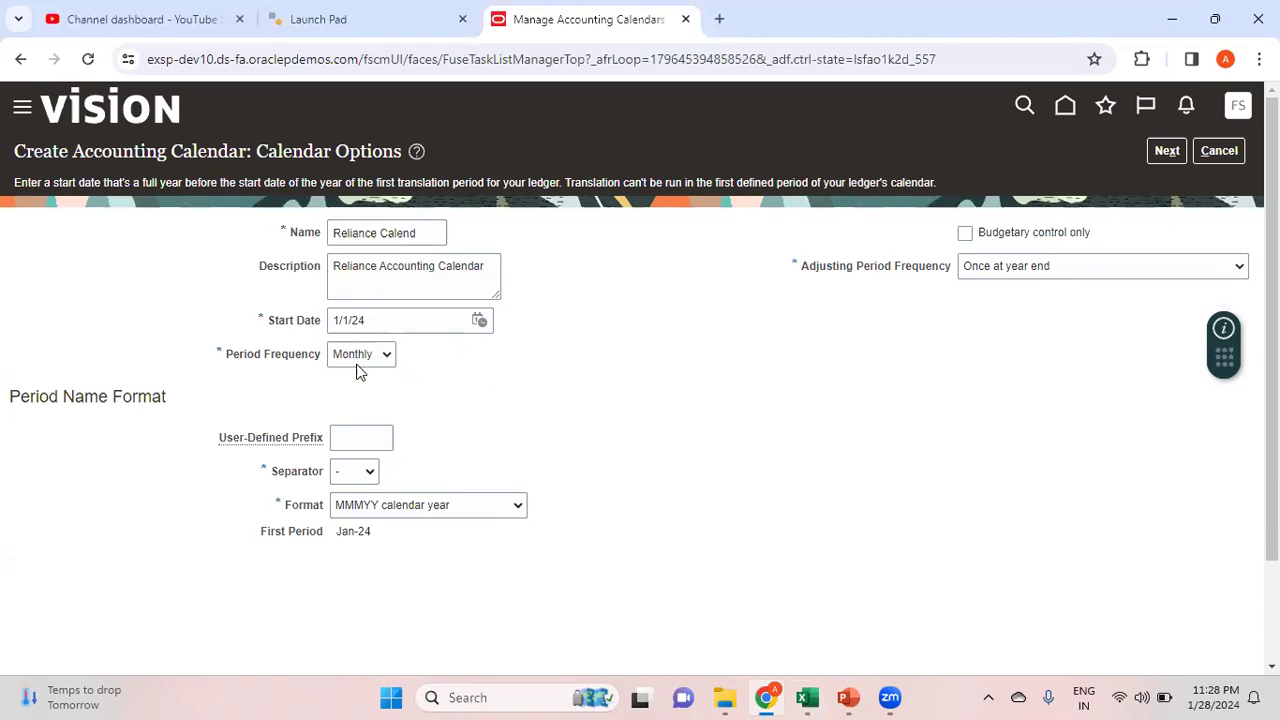
Keep Monthly period frequency and set the period name separator to a hyphen
click(384, 359)
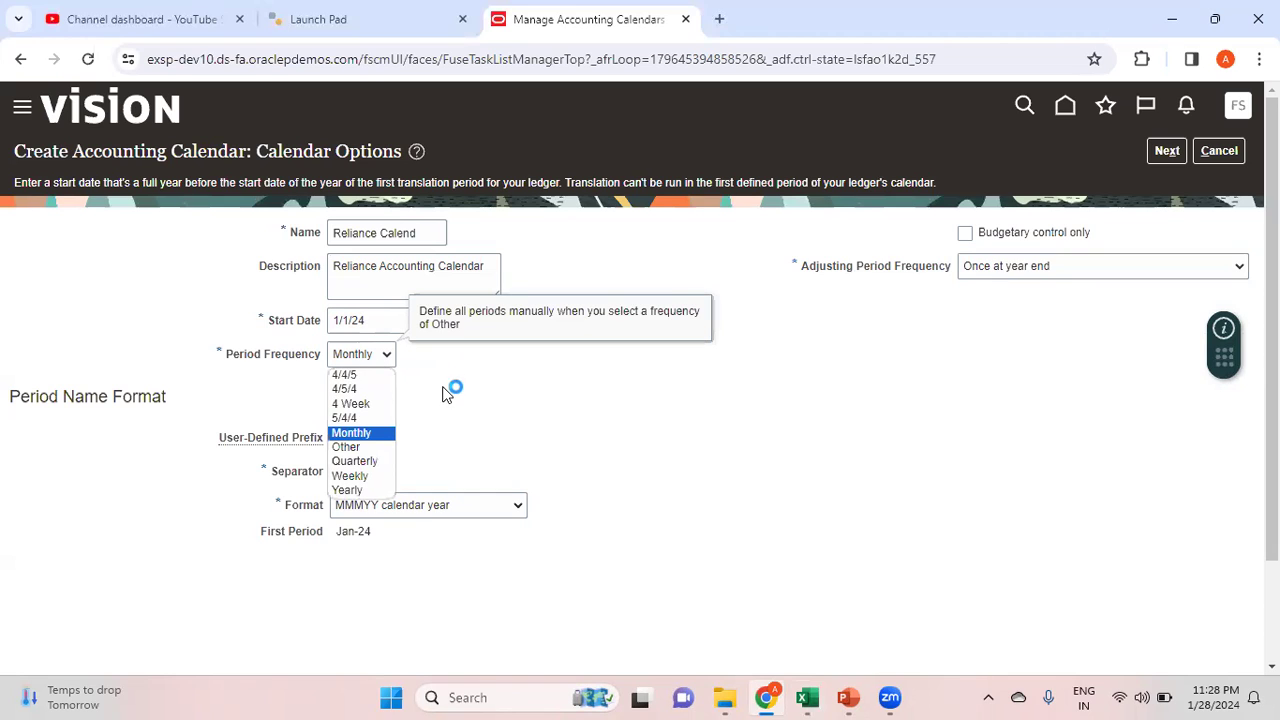
click(547, 422)
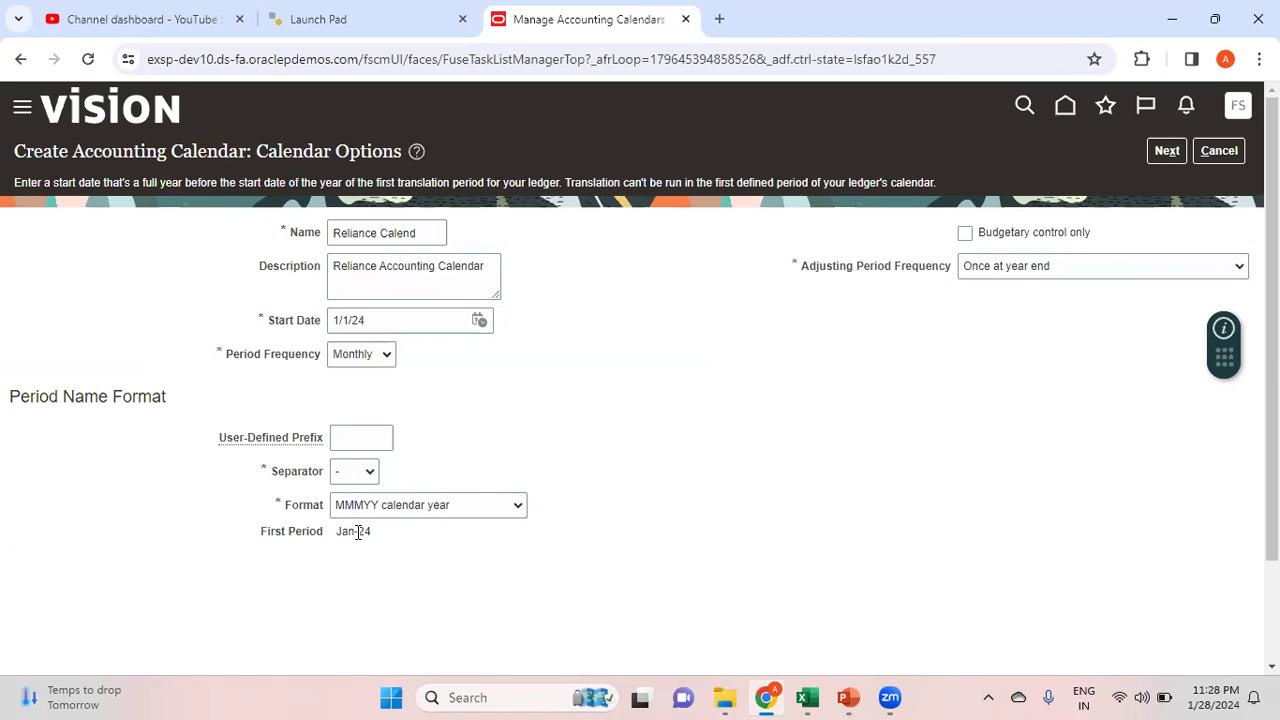
click(366, 475)
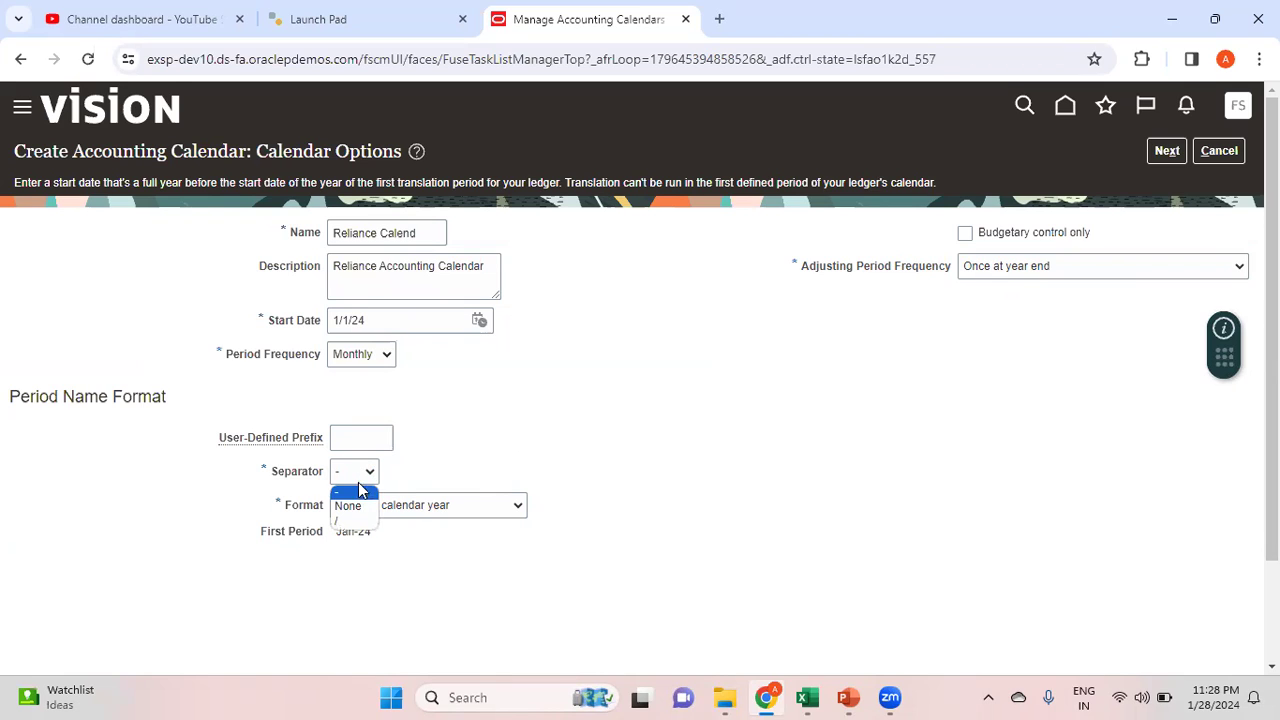
click(355, 522)
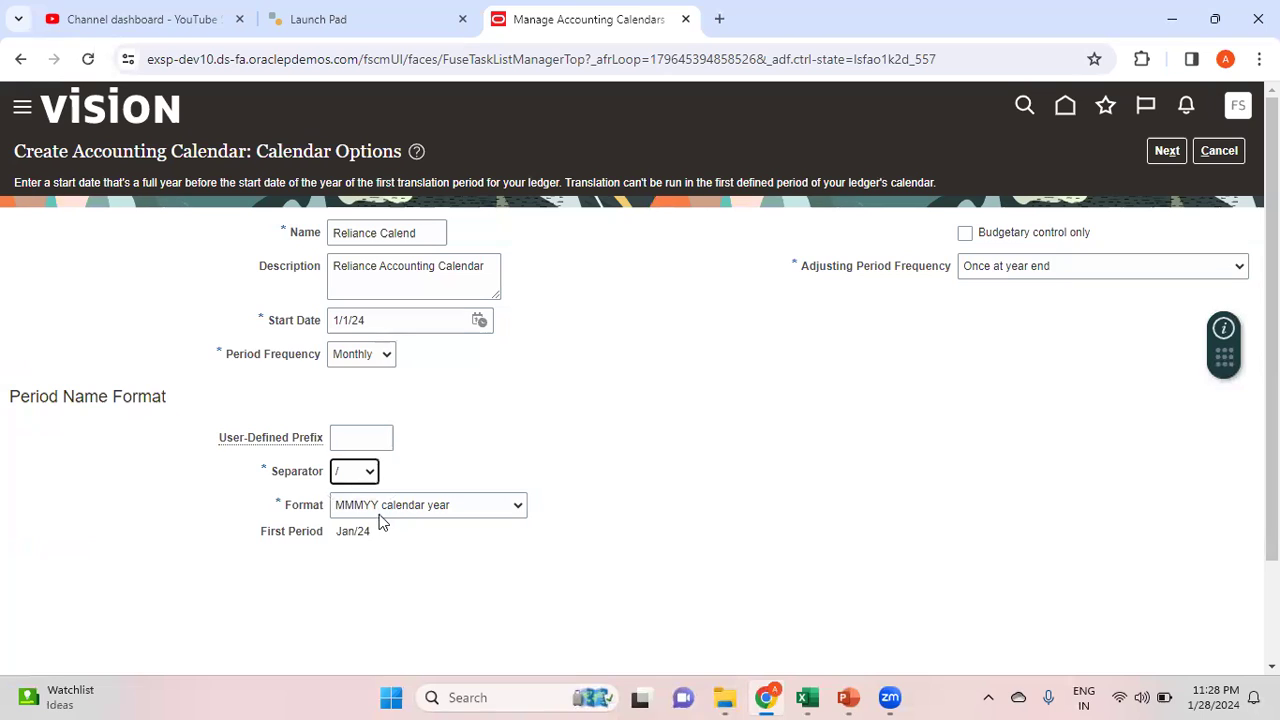
click(366, 475)
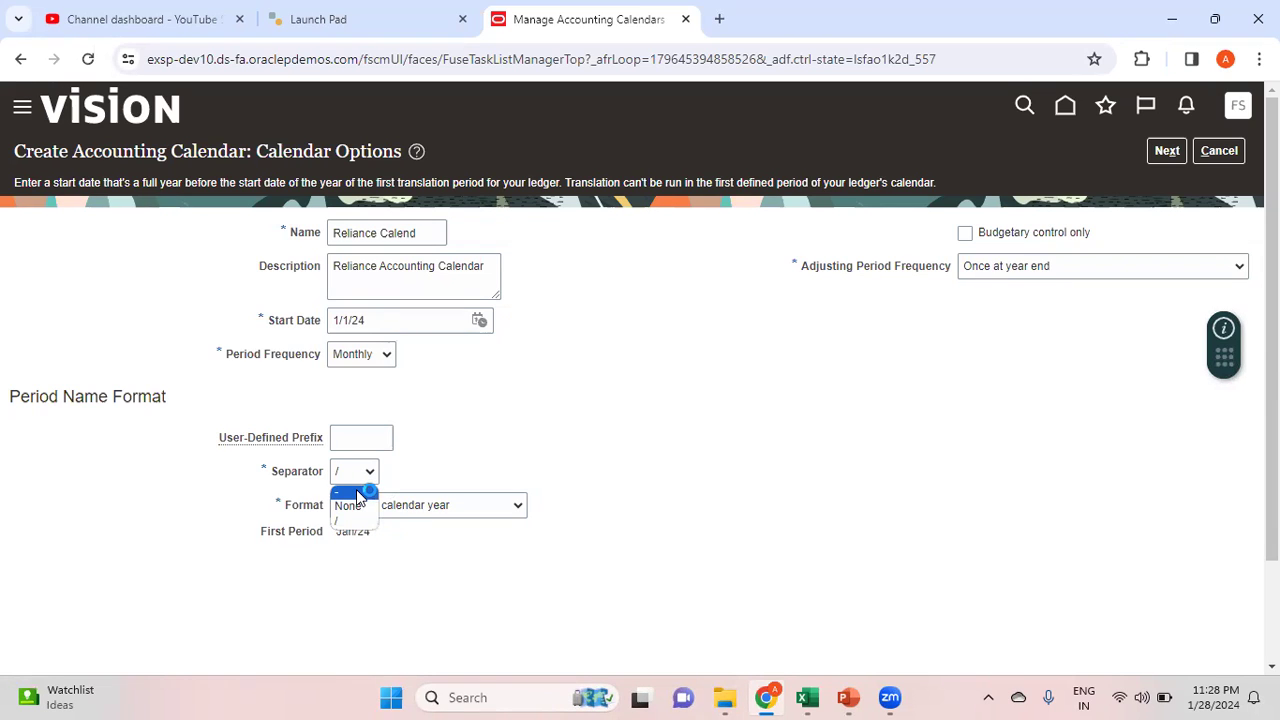
click(356, 494)
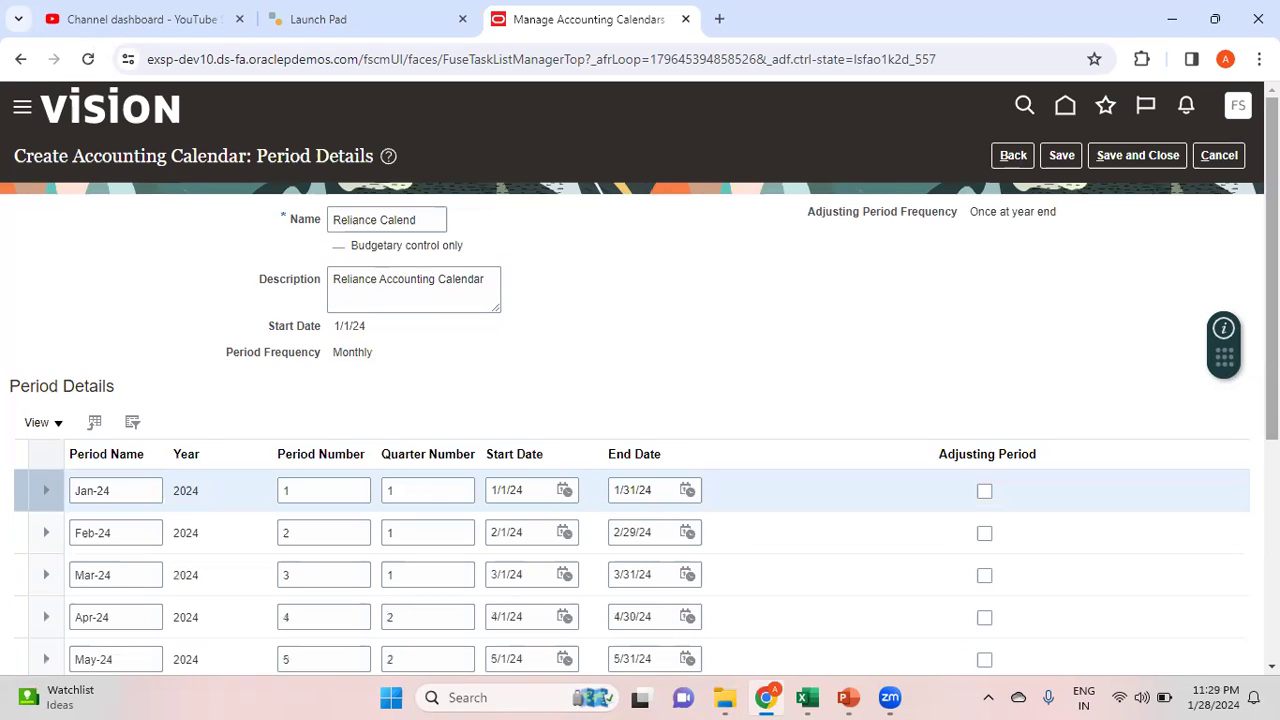
Rename the 13_Dec-24 adjusting period to begin with 'Adj', then save and close the calendar
scroll(640, 380, down, 1)
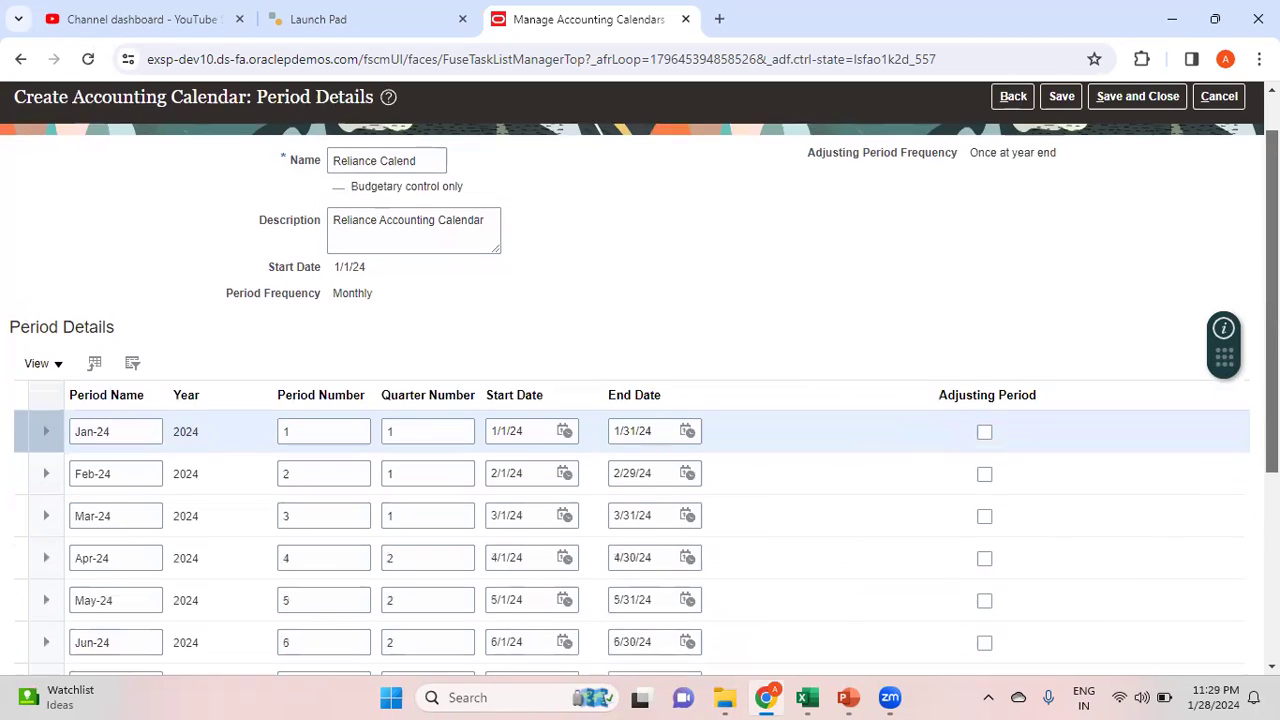
scroll(640, 380, down, 3)
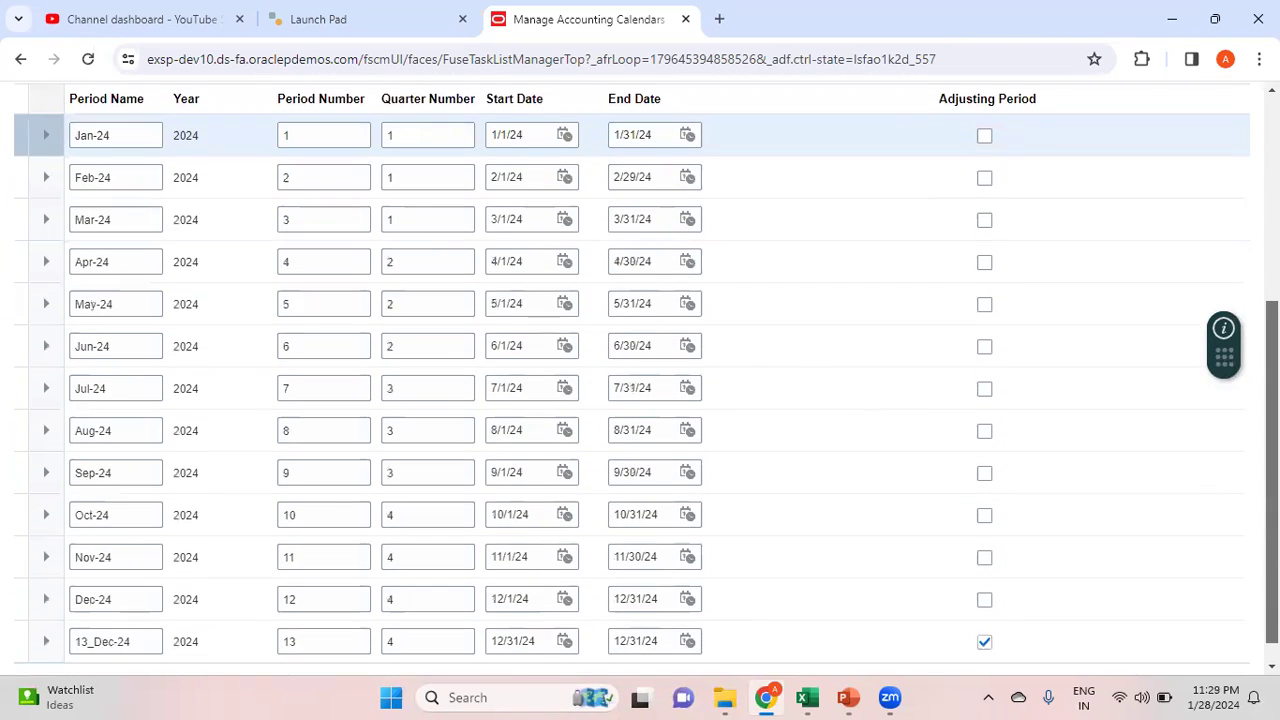
scroll(640, 380, down, 1)
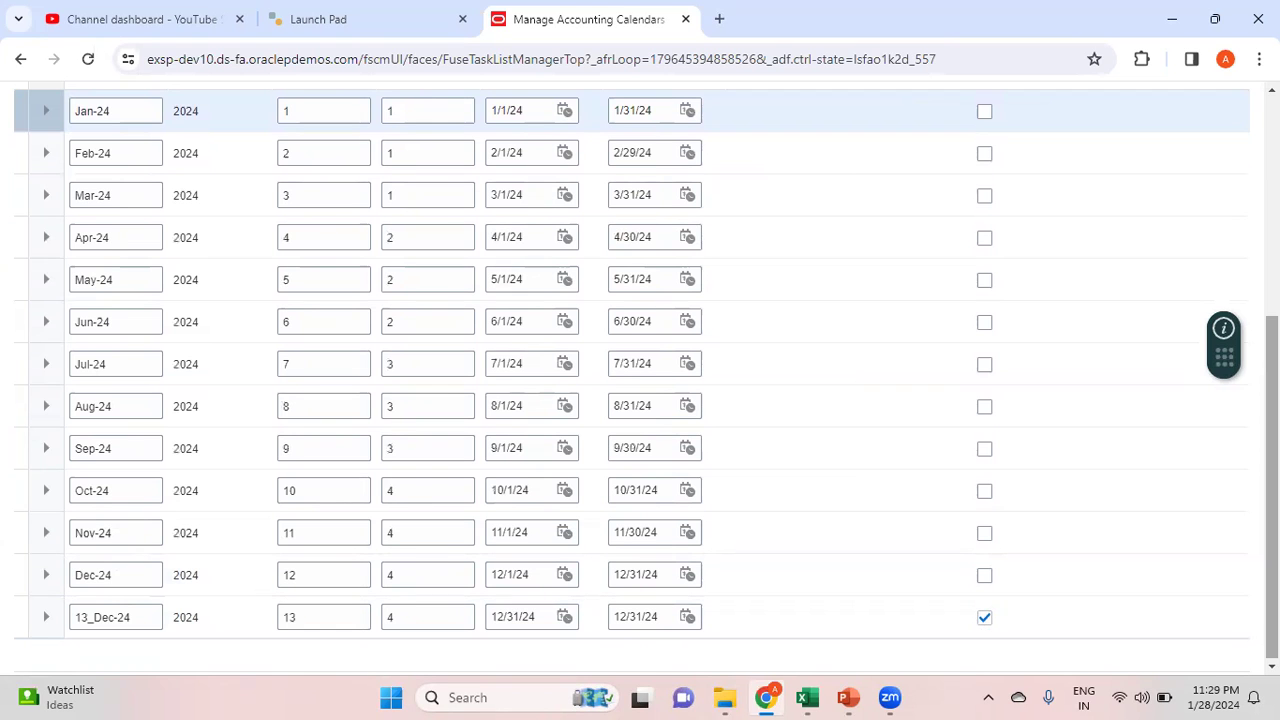
scroll(640, 200, up, 1)
scroll(640, 200, down, 1)
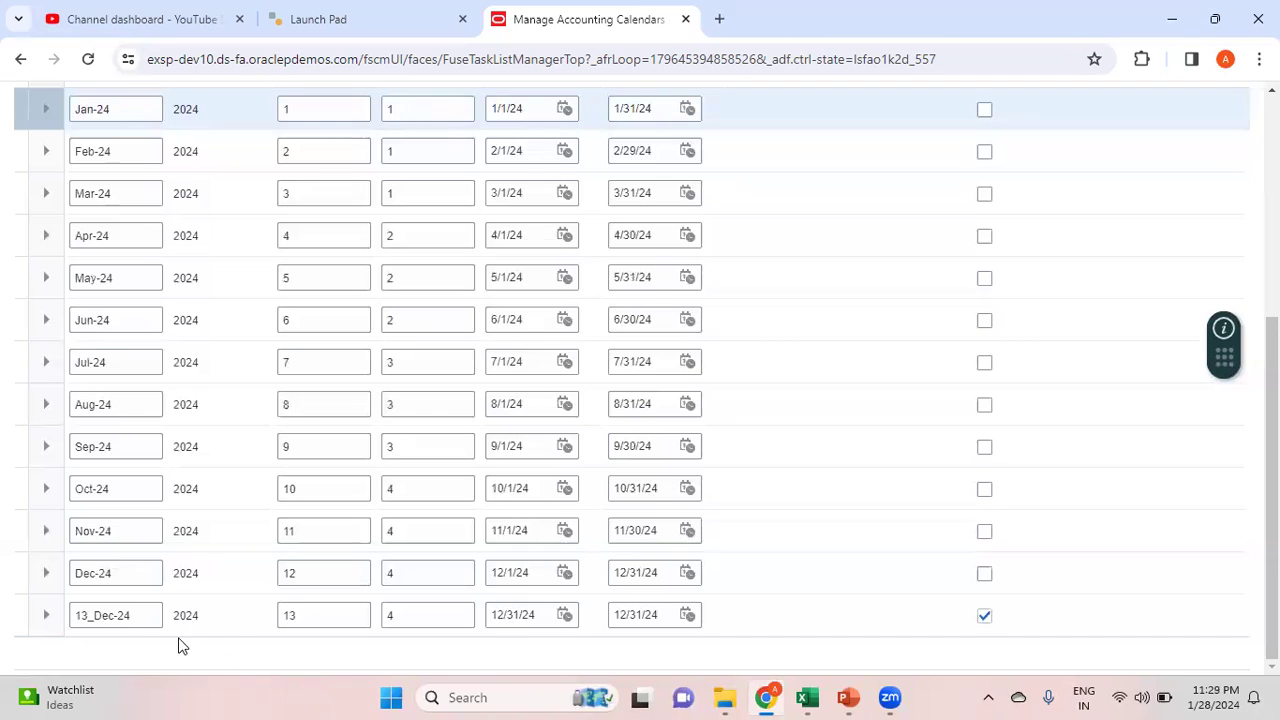
click(151, 615)
click(50, 625)
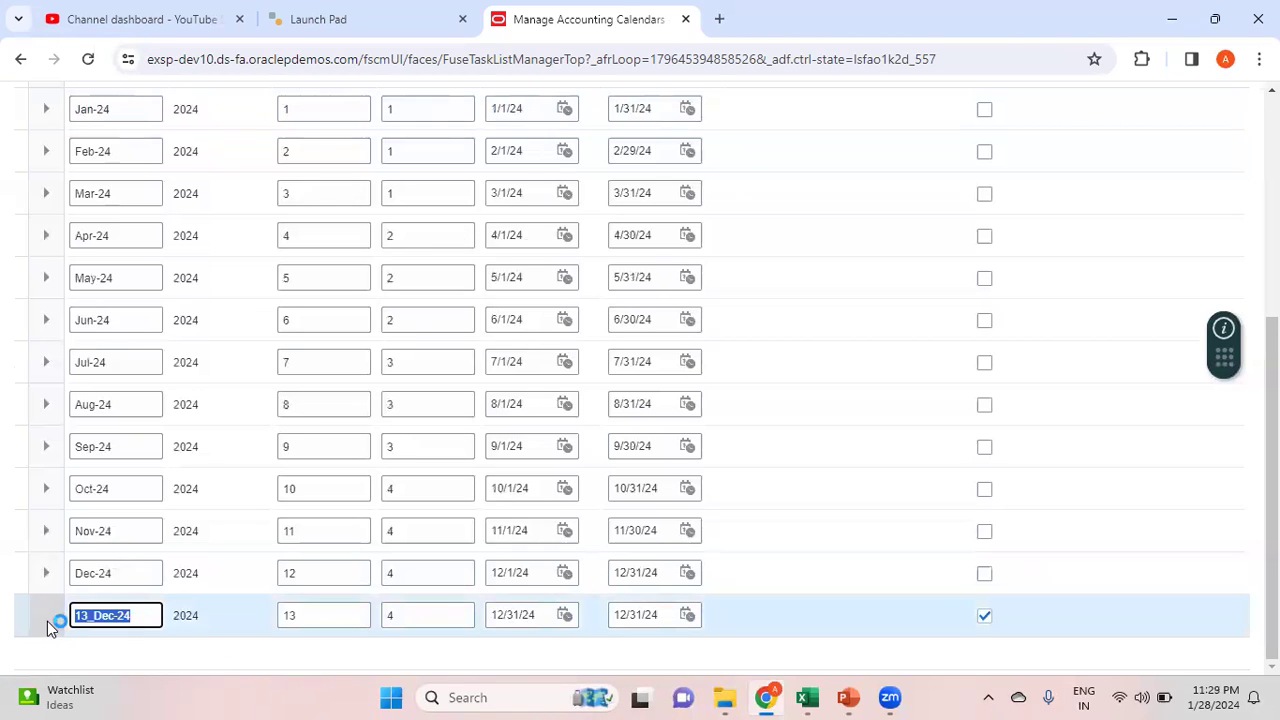
text(Ad)
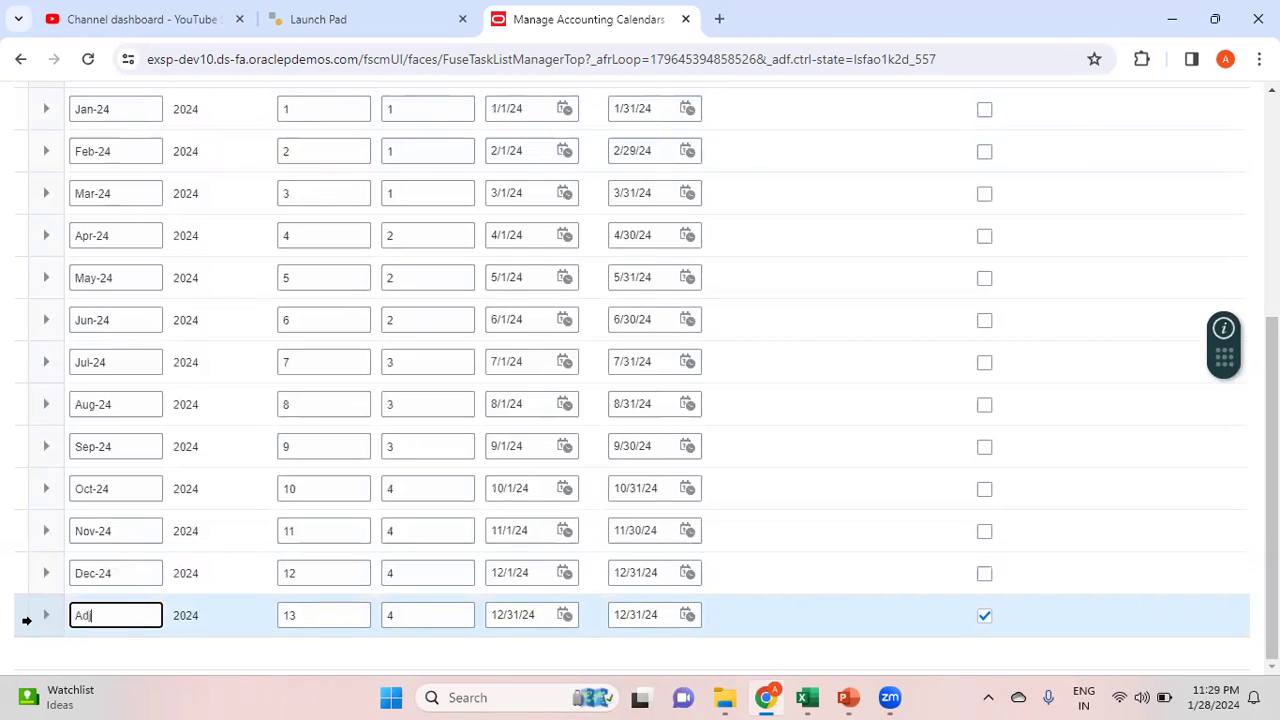
text(j-24)
drag(1272, 590, 1272, 367)
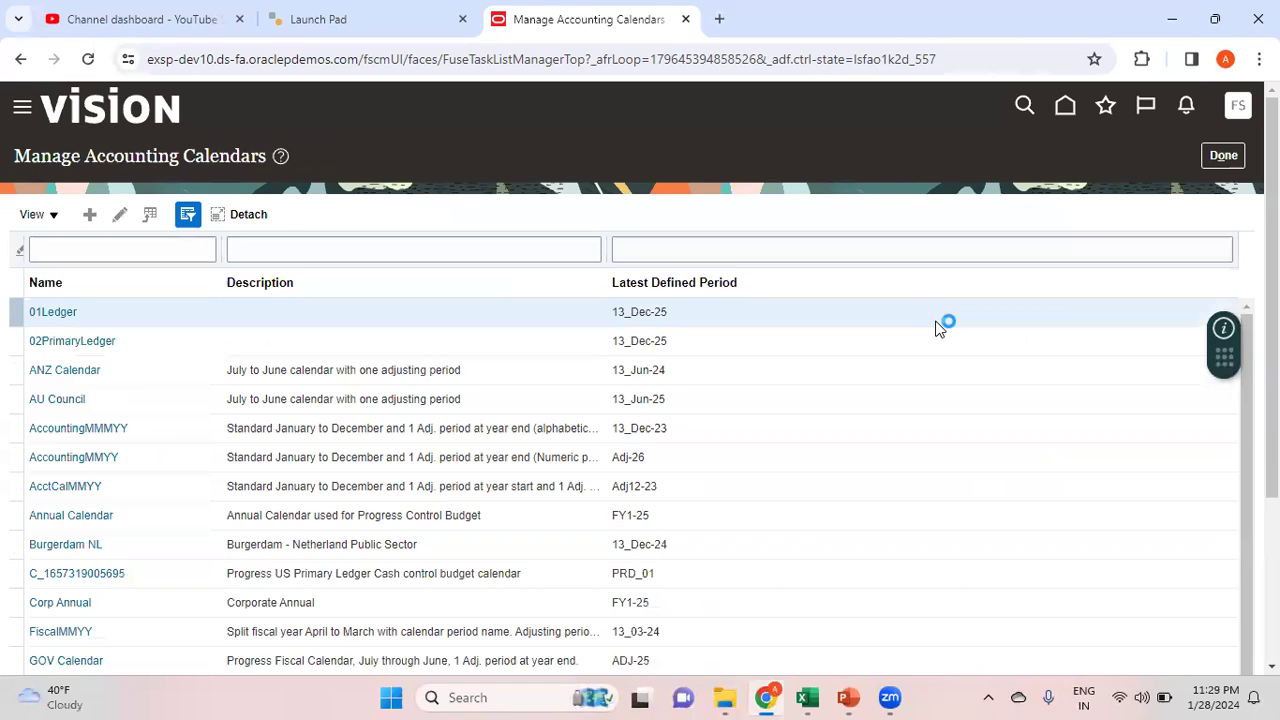
click(1223, 156)
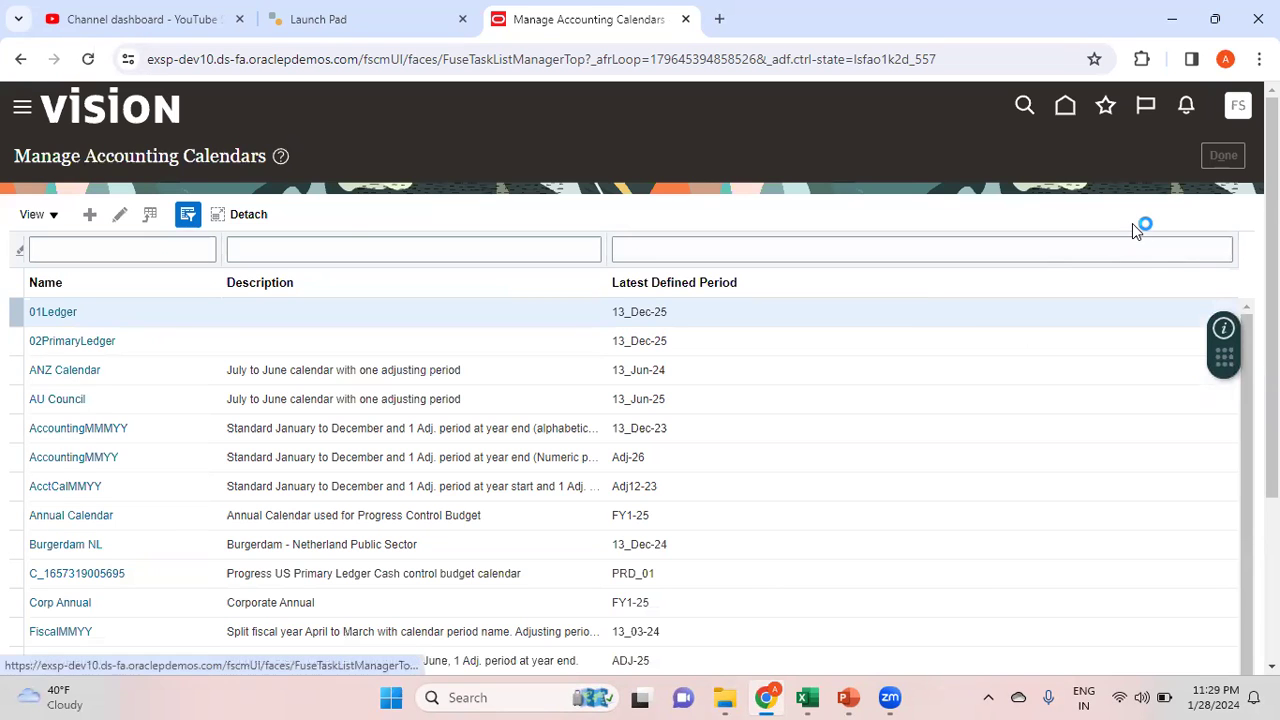
In the Excel notes, review the Create Segment Values and Create Accounting Calendar steps
key(alt+Tab)
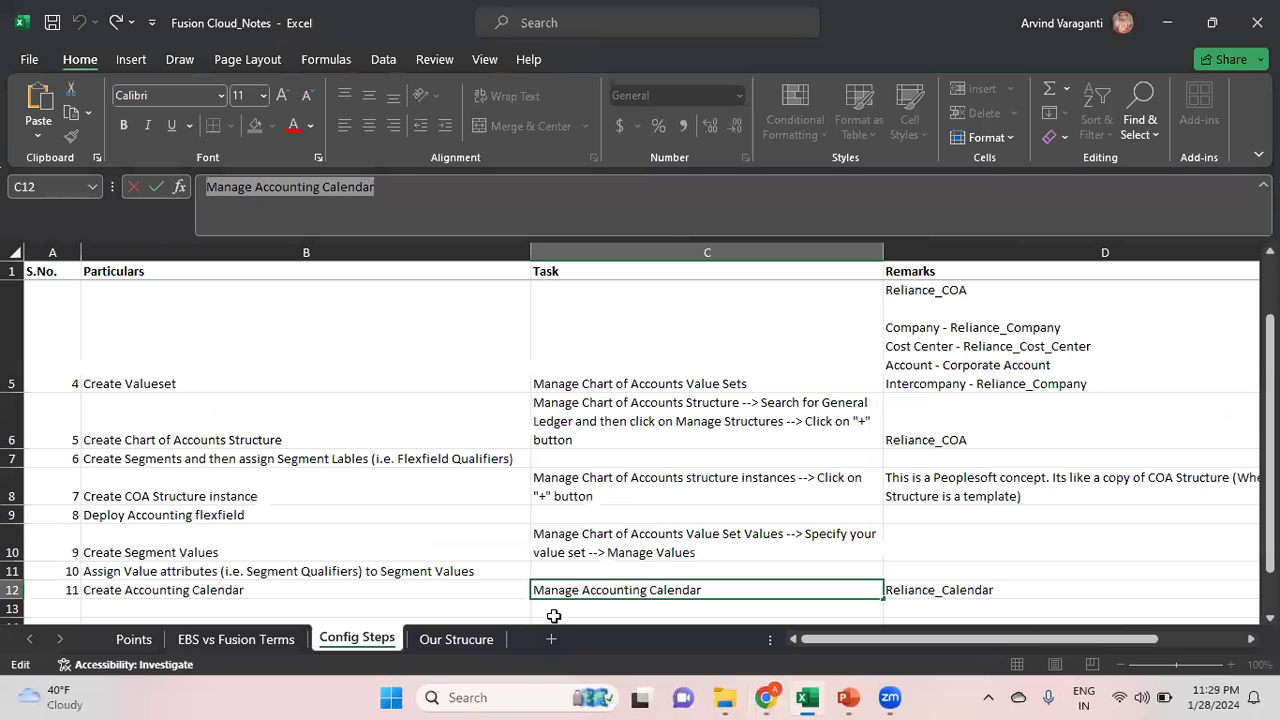
click(214, 555)
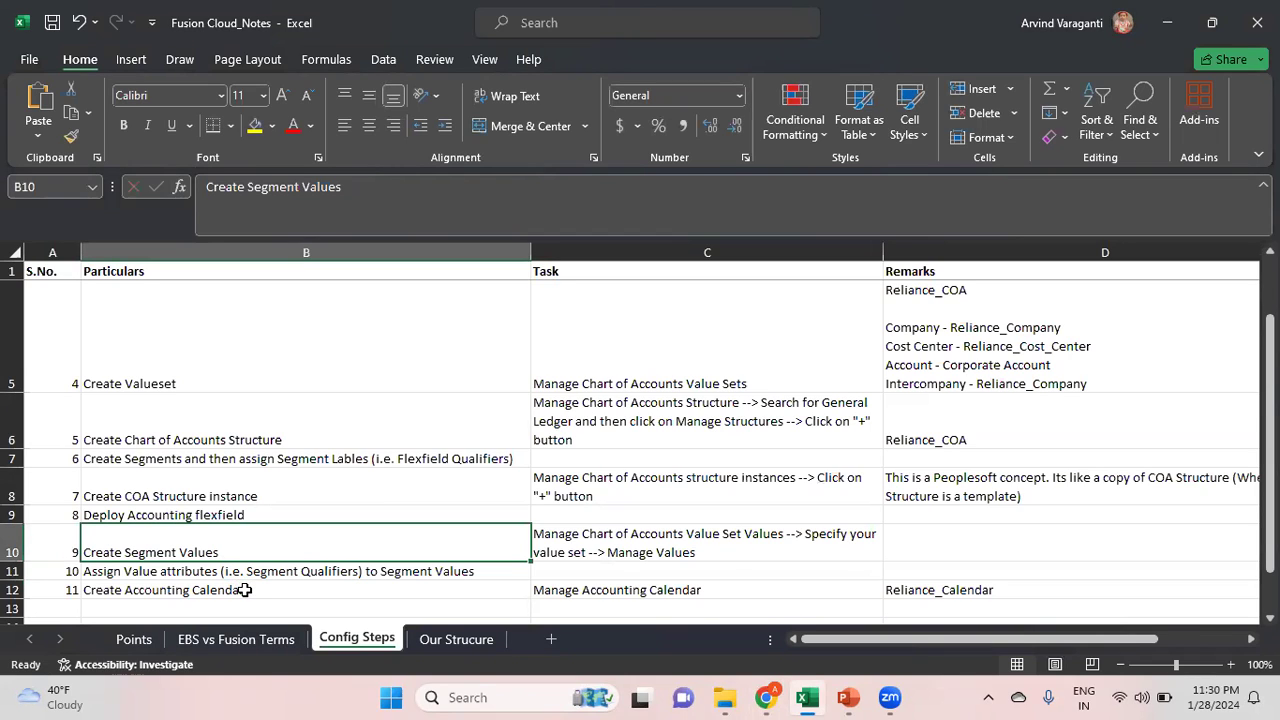
click(244, 590)
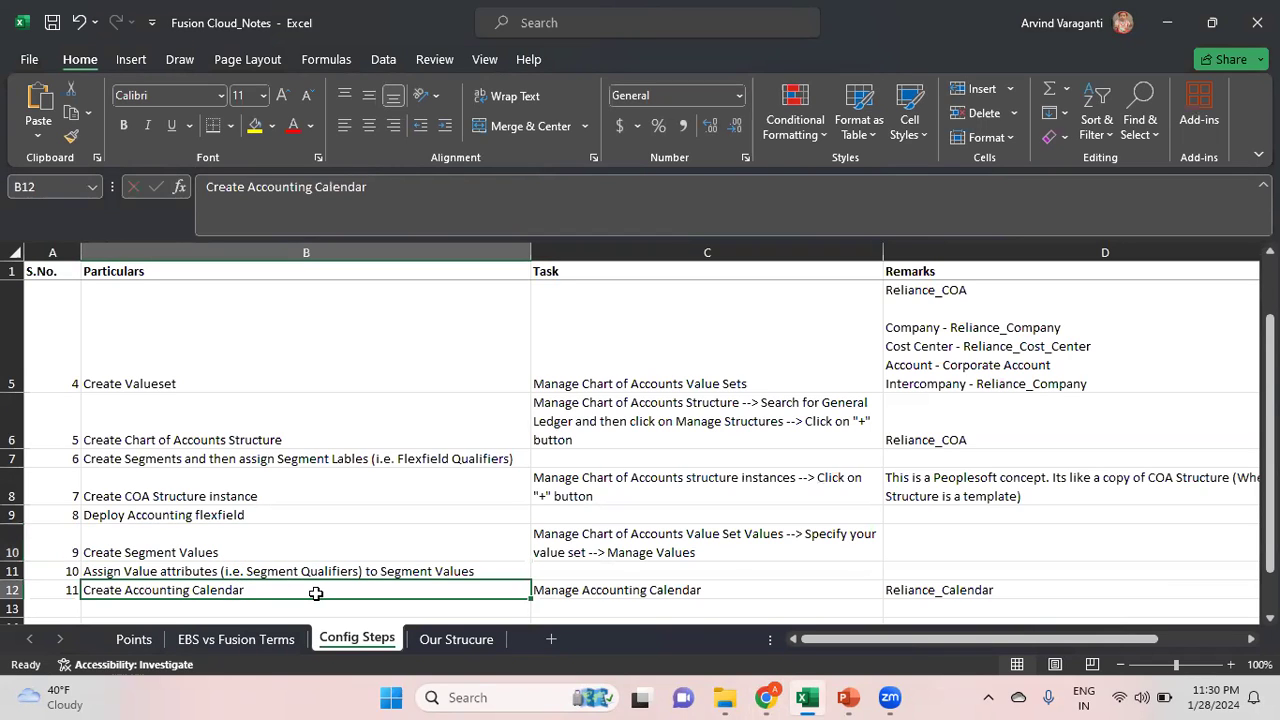